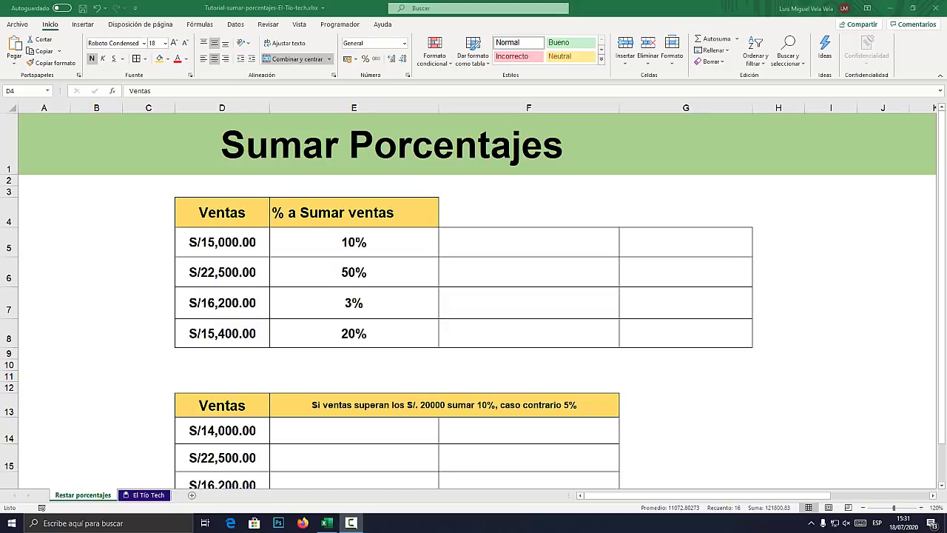
Select the first sales table D4:G9 and zoom in with the status-bar slider so it fills the screen
click(222, 376)
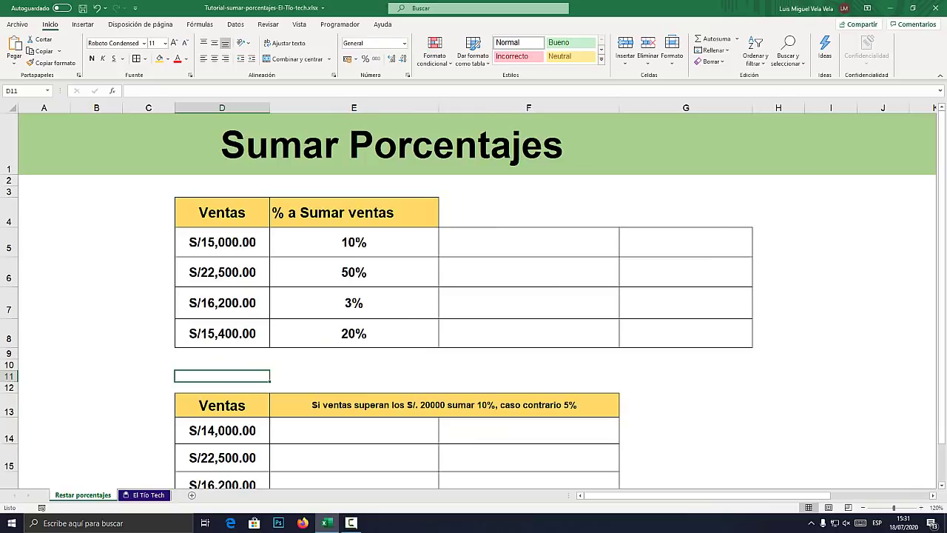
drag(221, 209, 740, 448)
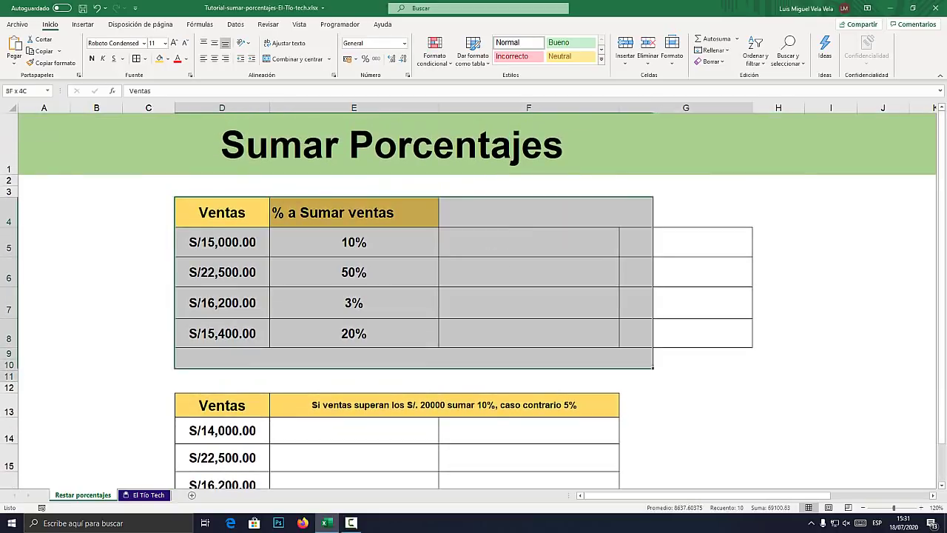
click(222, 151)
scroll(474, 296, up, 1)
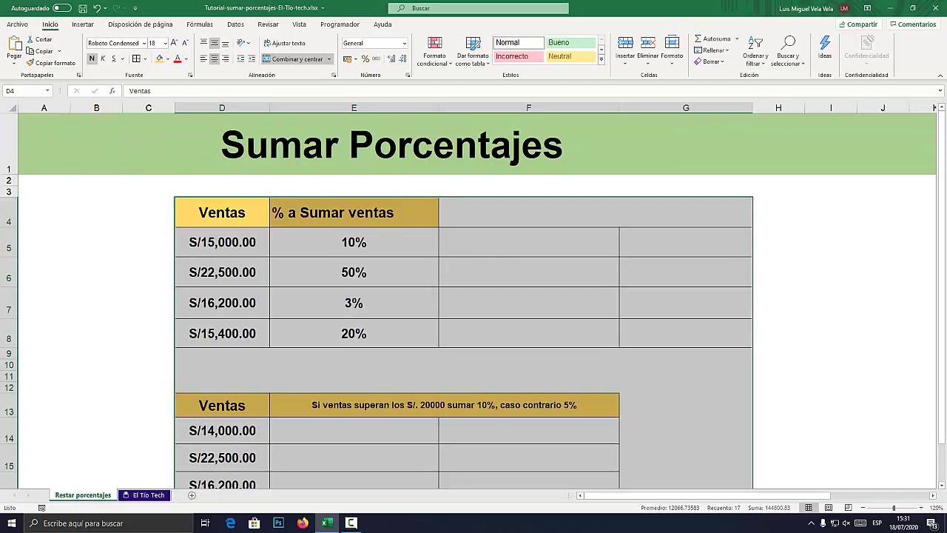
click(354, 364)
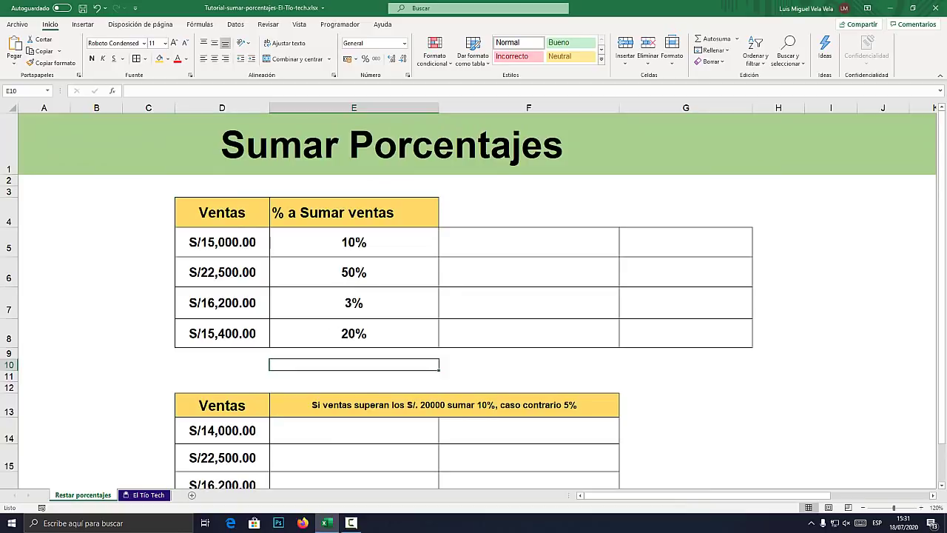
scroll(473, 296, down, 2)
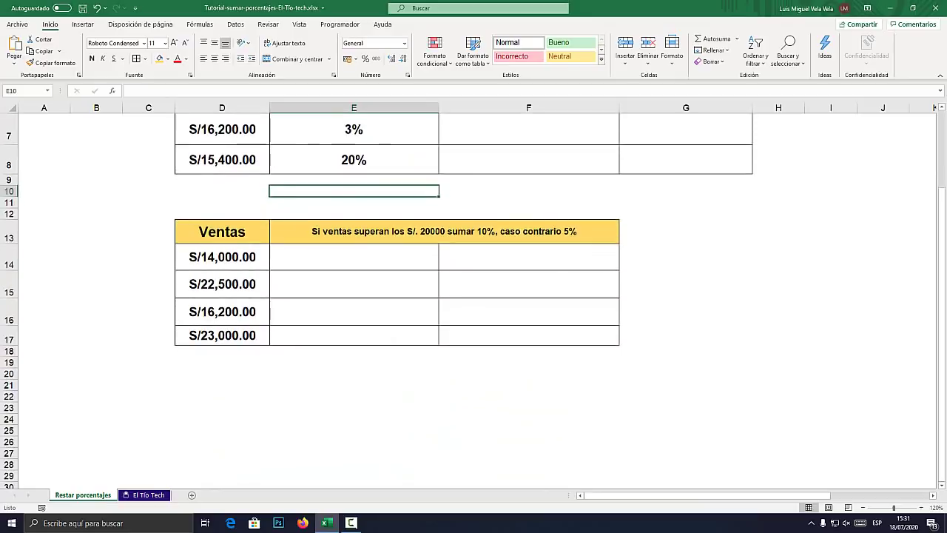
scroll(474, 296, up, 2)
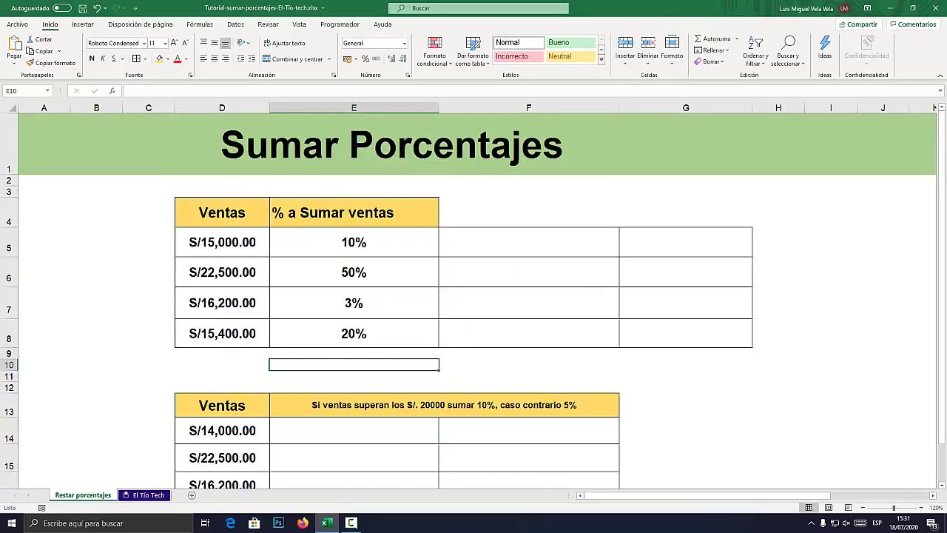
drag(222, 215, 733, 354)
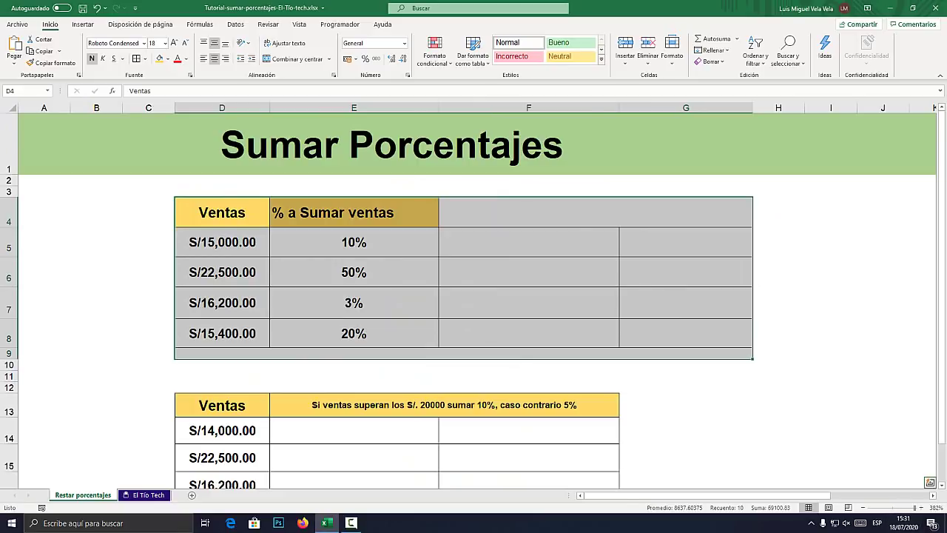
drag(893, 508, 898, 508)
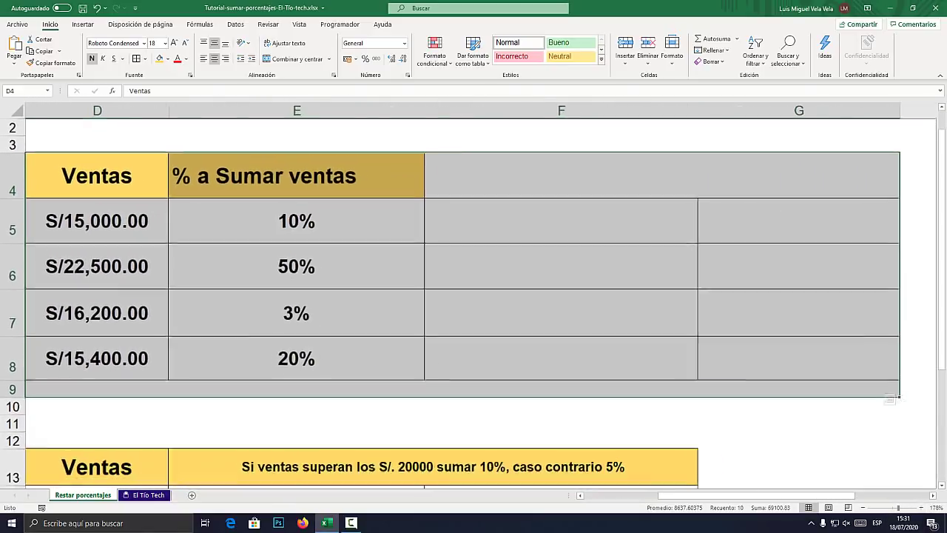
click(250, 219)
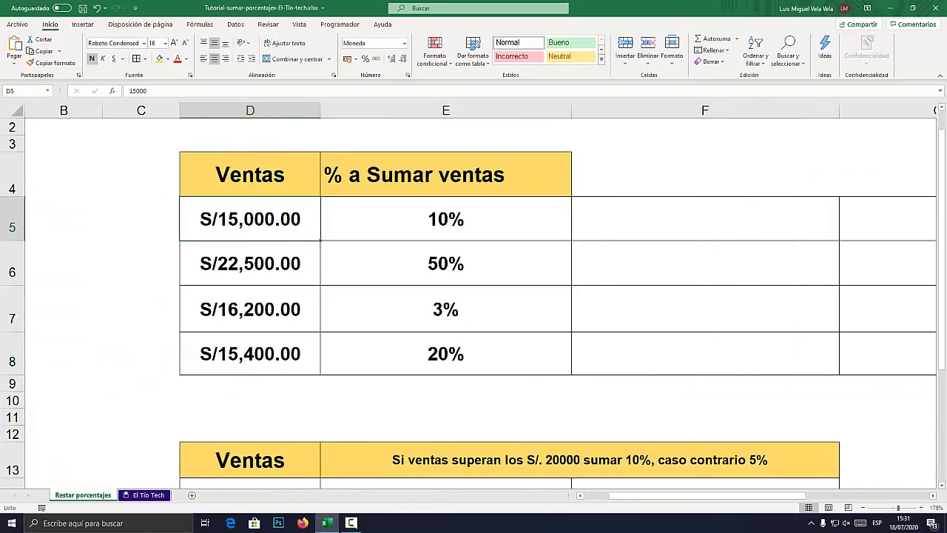
scroll(250, 219, up, 2)
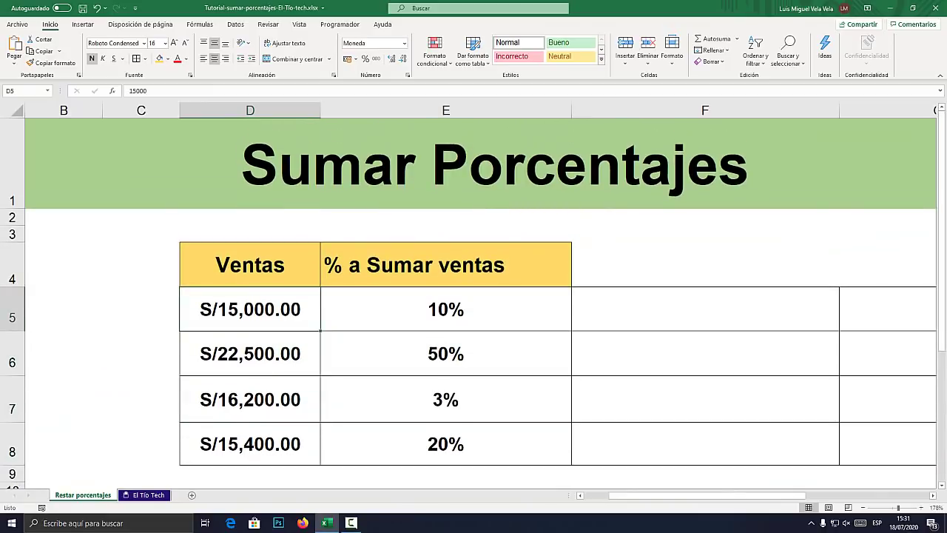
click(446, 308)
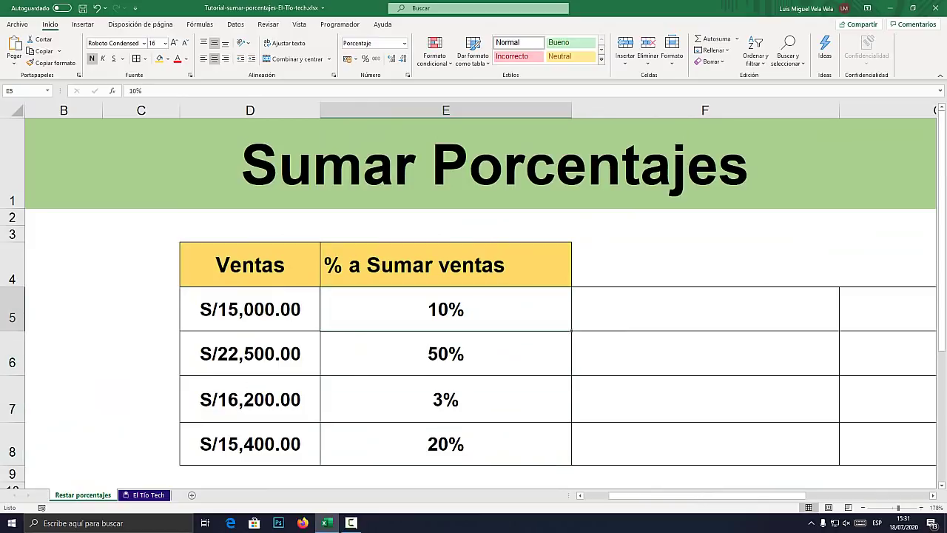
key(Down)
key(Down)
key(Down)
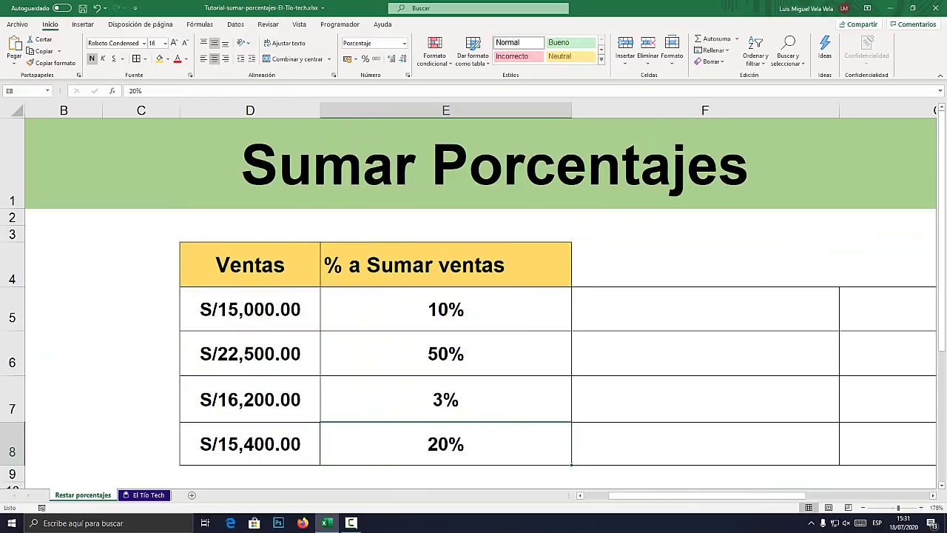
double_click(205, 309)
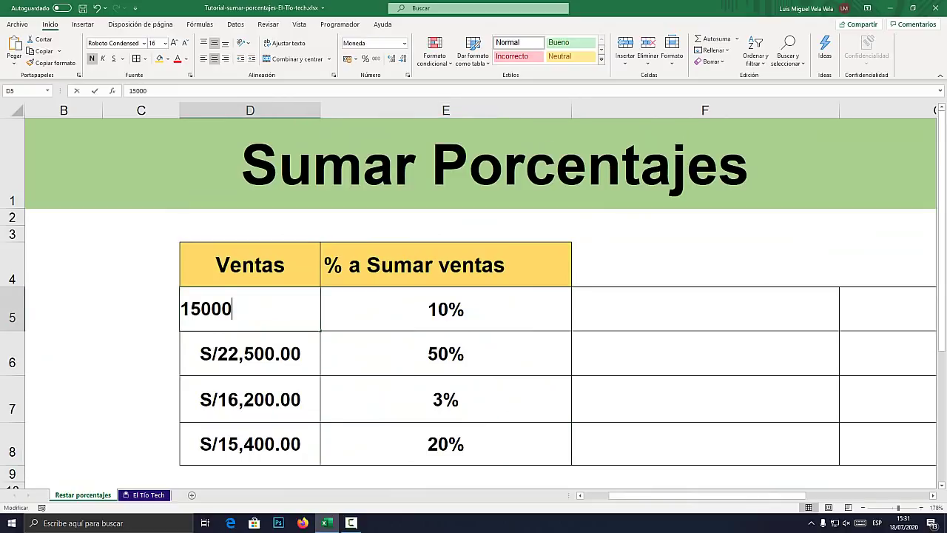
drag(232, 309, 180, 309)
key(Escape)
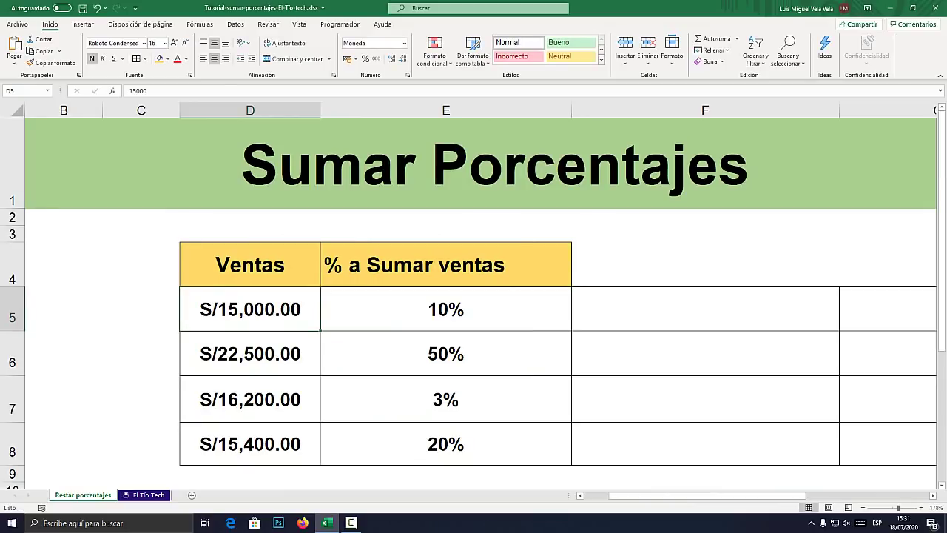
double_click(222, 308)
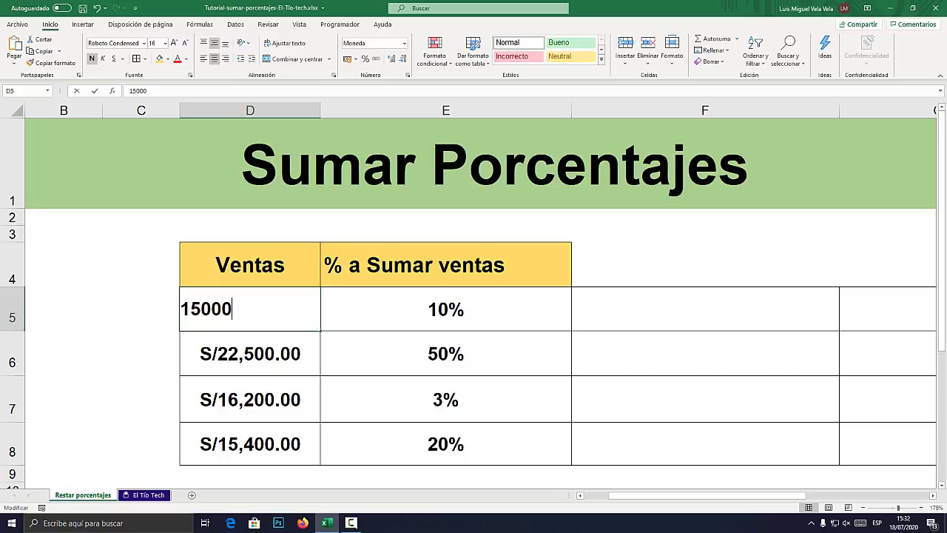
drag(232, 308, 180, 308)
key(Escape)
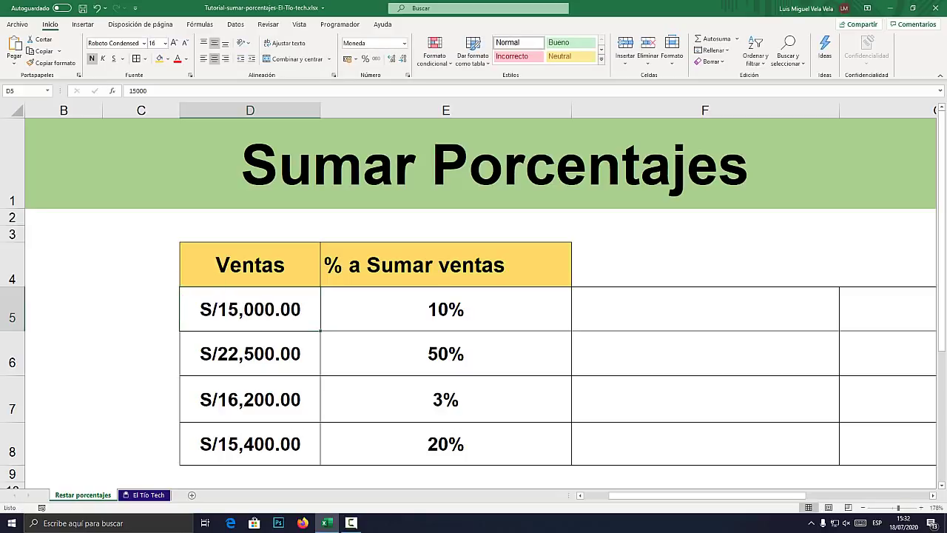
double_click(222, 309)
drag(232, 309, 180, 308)
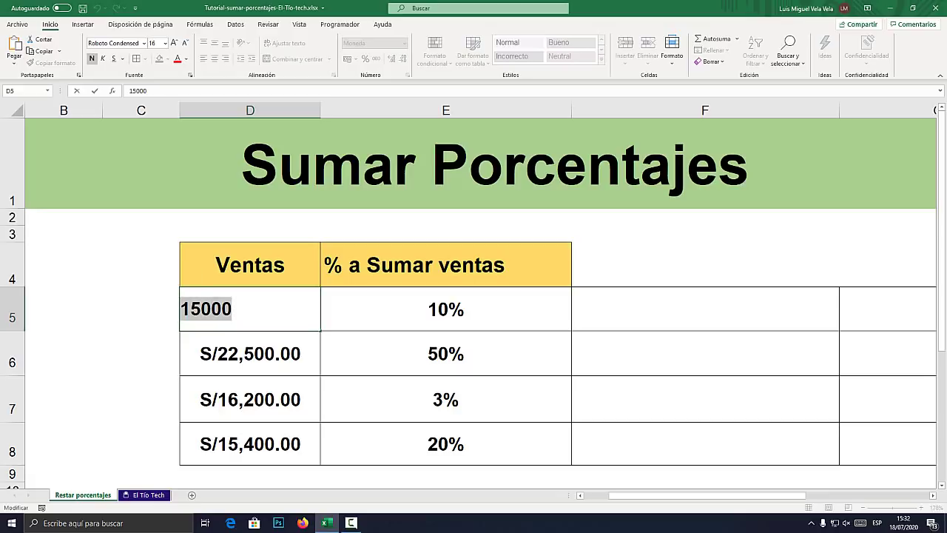
key(Escape)
click(705, 308)
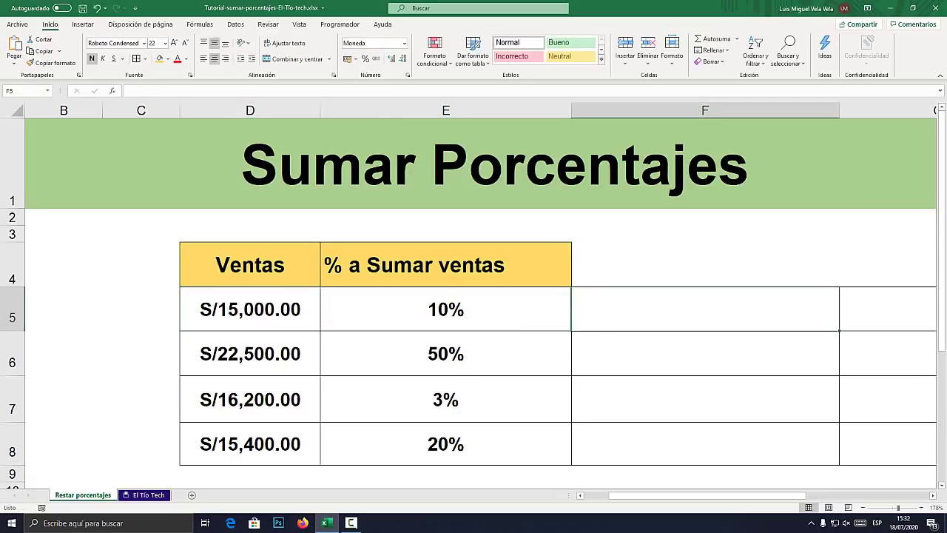
Enter =D5*E5 in F5, showing 10% of the first sale as S/1,500.00
text(=)
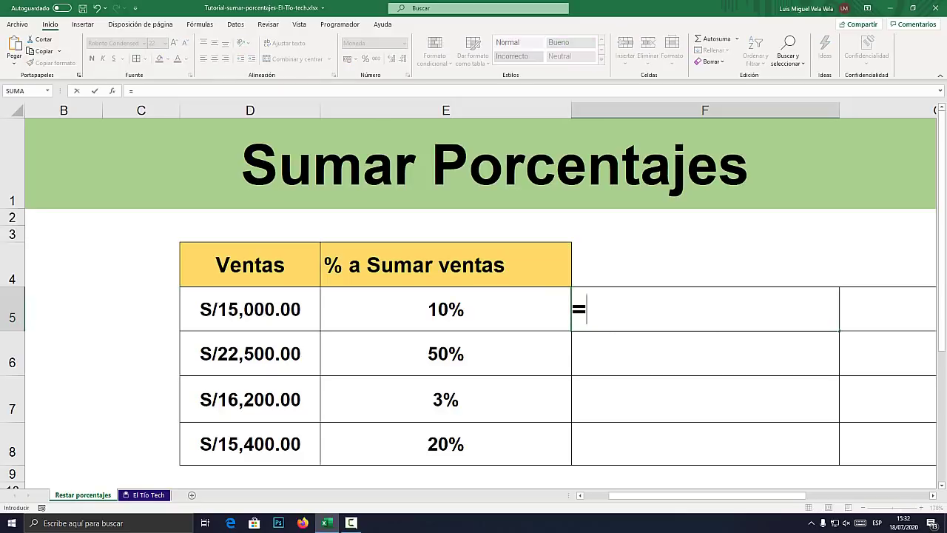
click(250, 309)
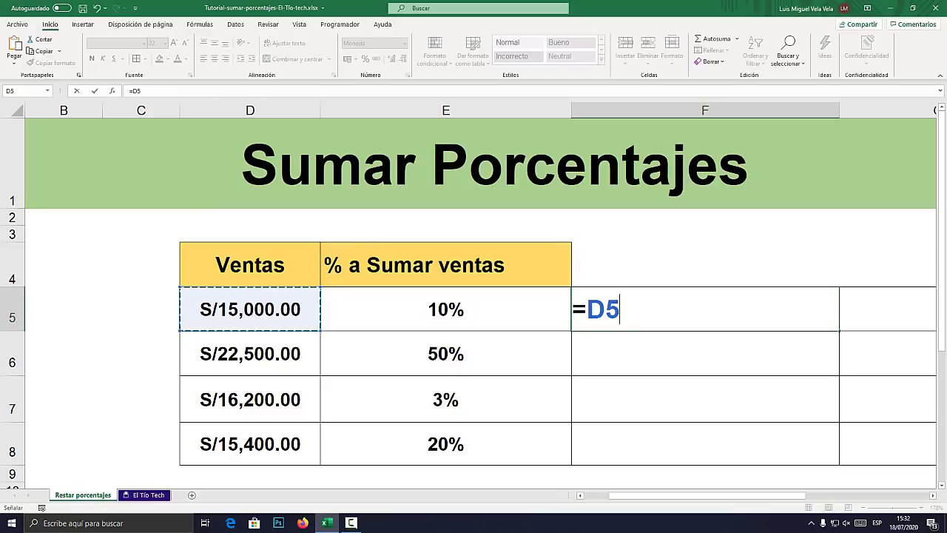
text(*)
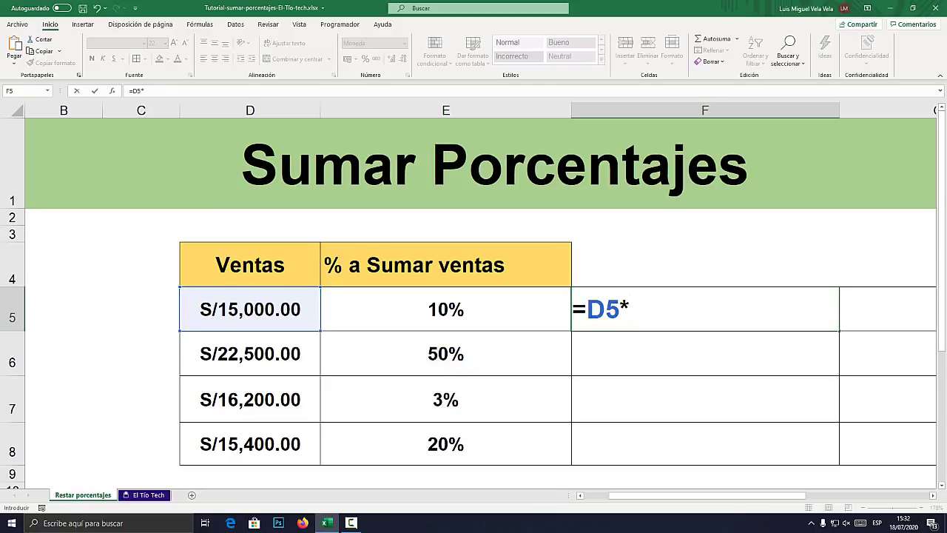
click(445, 309)
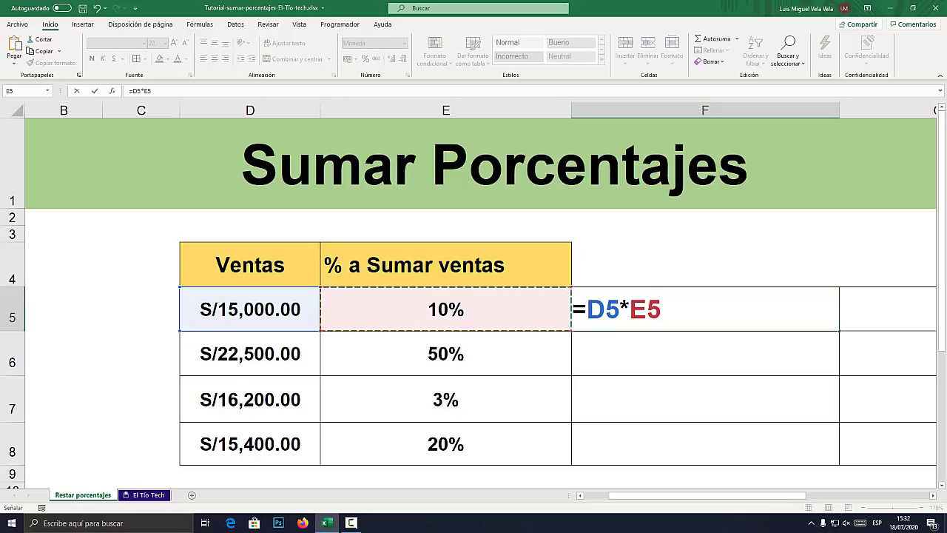
key(Return)
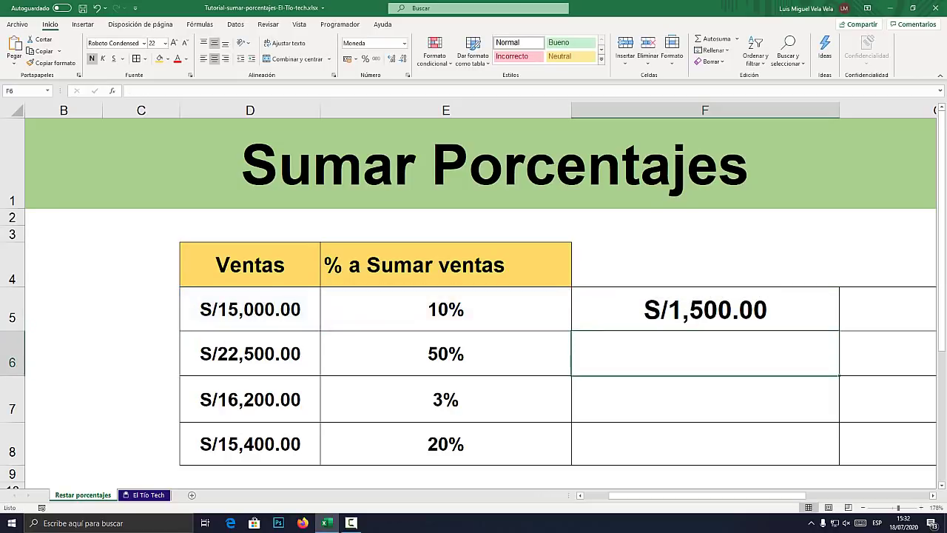
click(705, 310)
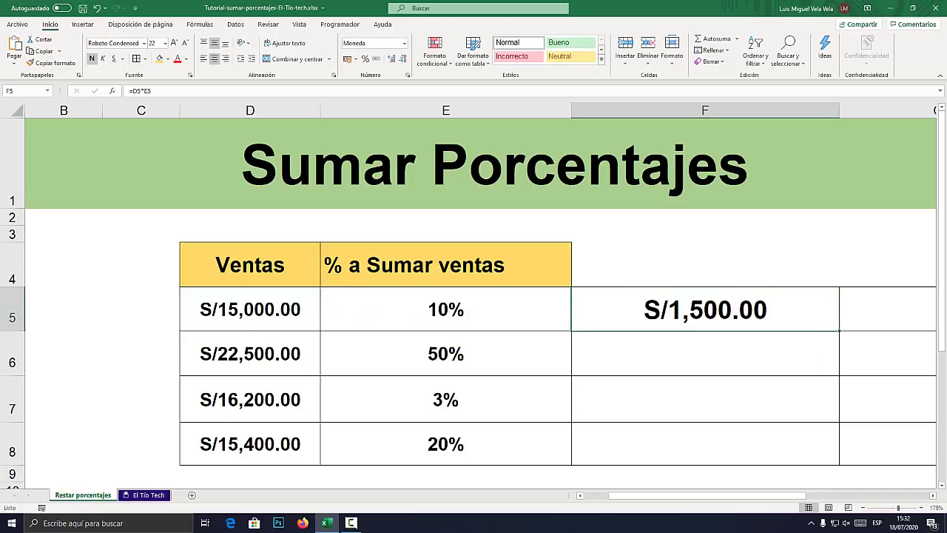
Inspect the 15000 sale in D5 and the F5 formula, leaving both unchanged
double_click(250, 309)
double_click(250, 310)
key(Escape)
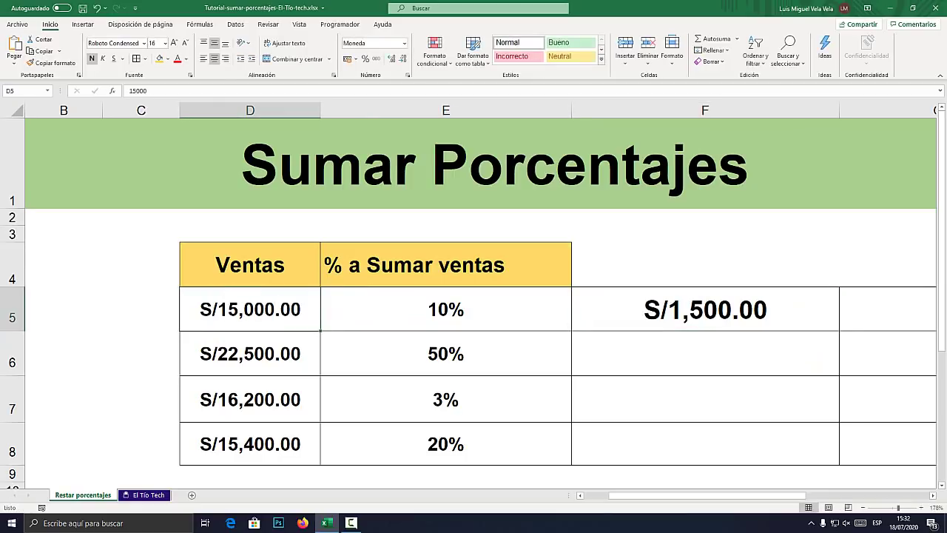
click(705, 309)
double_click(705, 310)
double_click(624, 309)
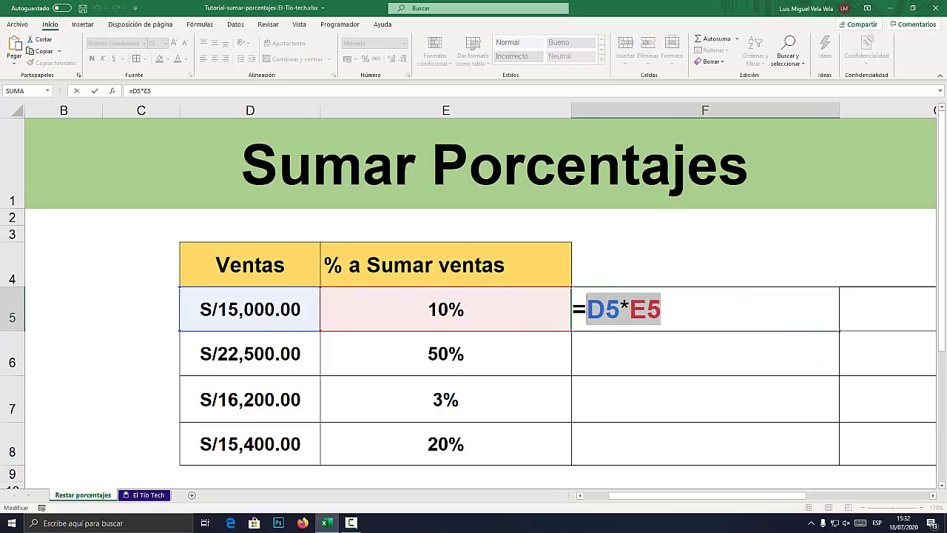
click(587, 309)
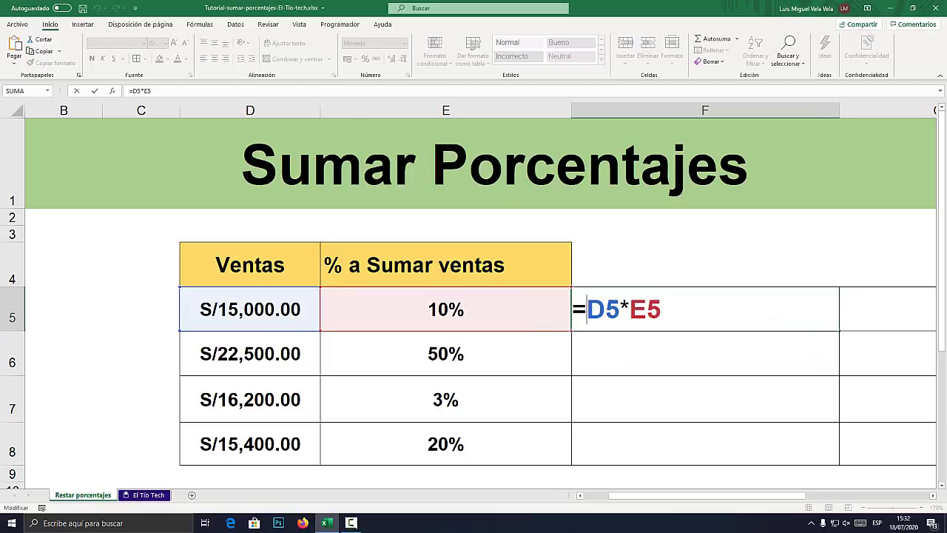
key(Escape)
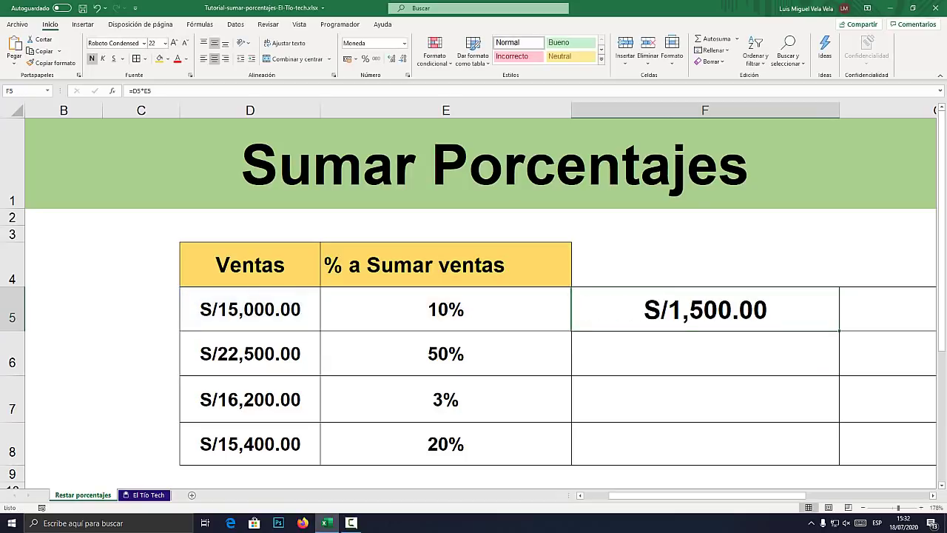
click(250, 309)
double_click(251, 310)
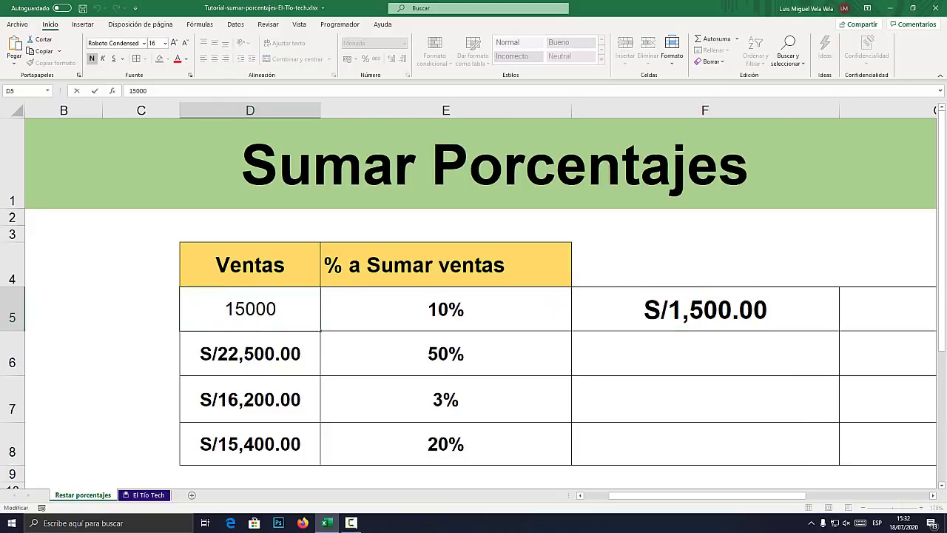
double_click(251, 309)
key(Escape)
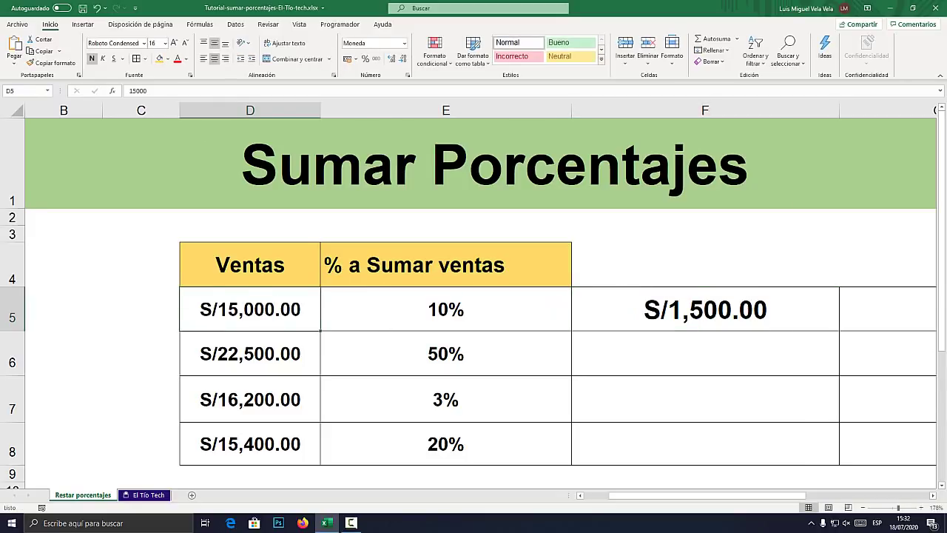
Change F5's formula to =(D5*E5)+D5 so it shows S/16,500.00
double_click(705, 309)
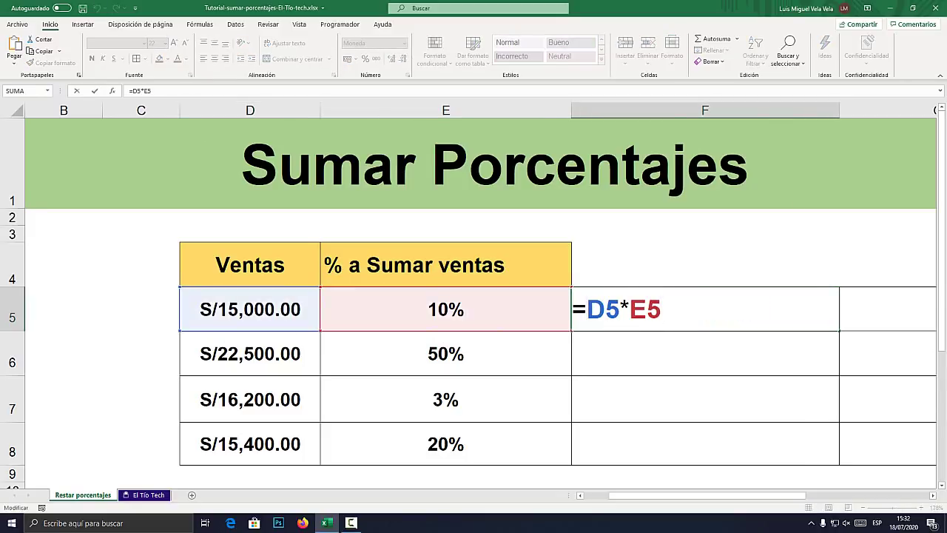
click(586, 309)
text(()
click(670, 309)
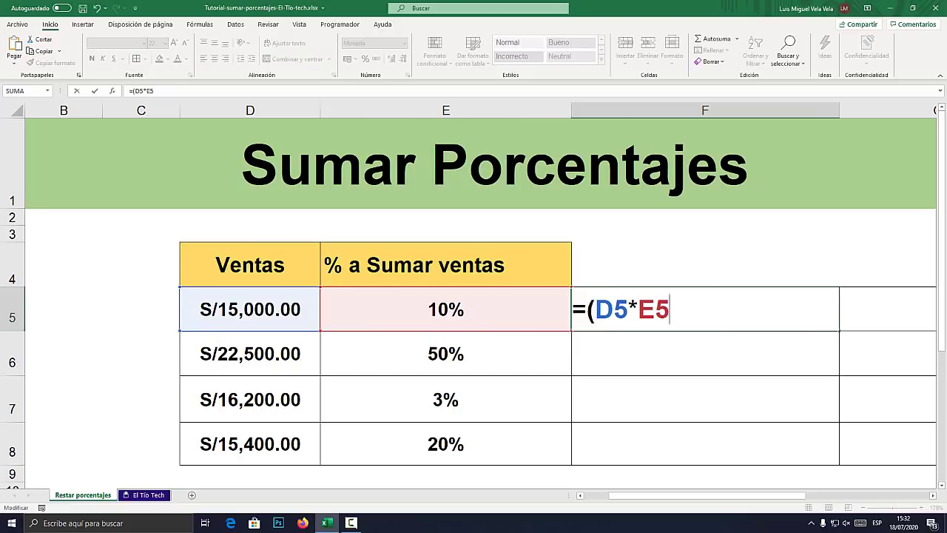
text())
drag(670, 309, 596, 310)
click(678, 309)
text(+)
click(250, 309)
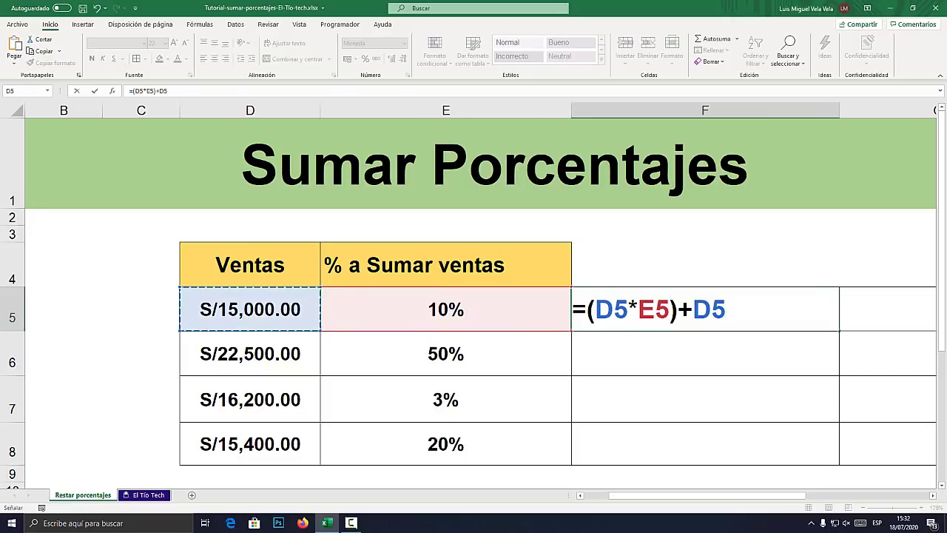
key(Return)
click(705, 309)
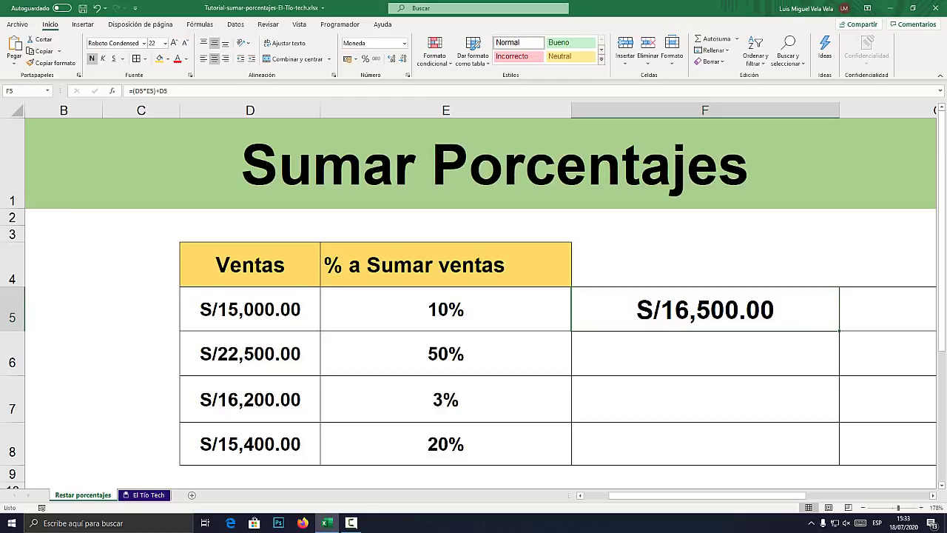
click(706, 353)
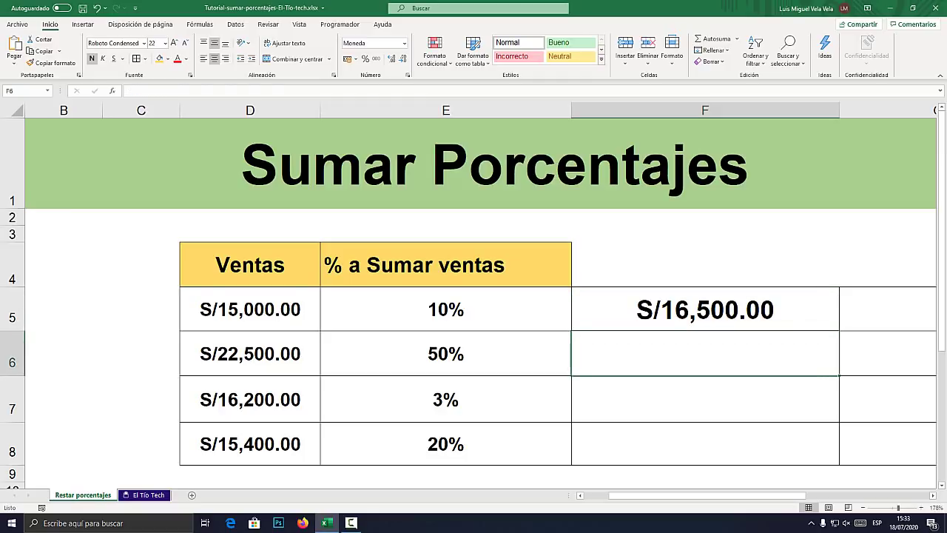
Enter =D6*E6 in F6, then try a fixed 50% in place of E6
text(=)
click(250, 354)
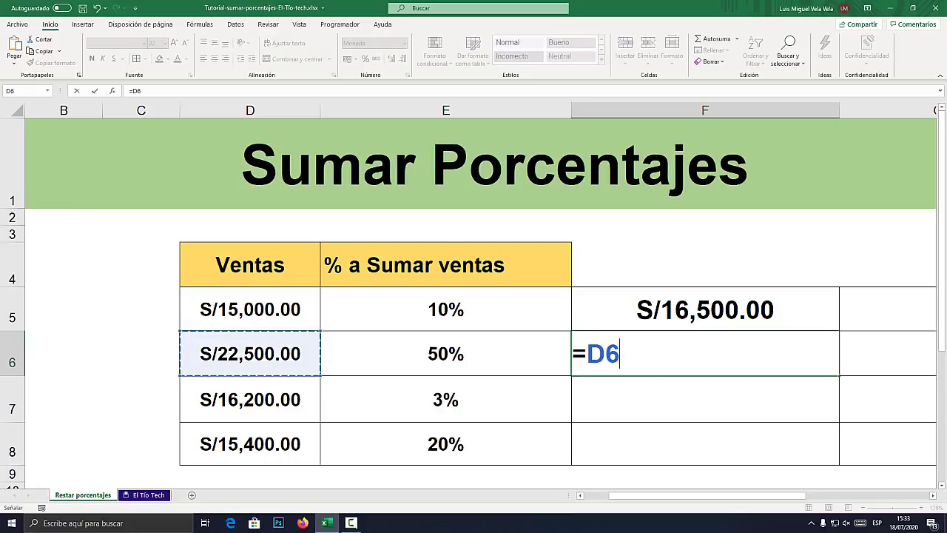
text(*)
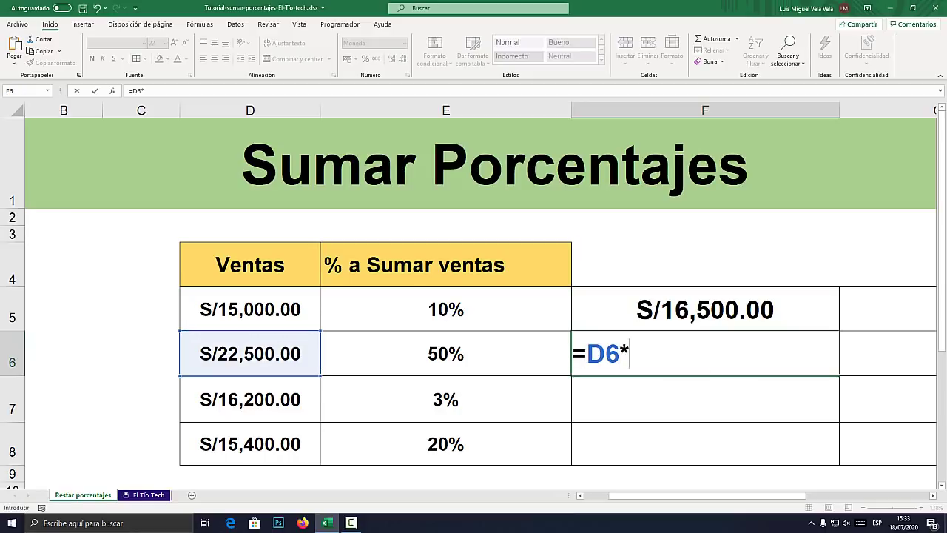
click(445, 354)
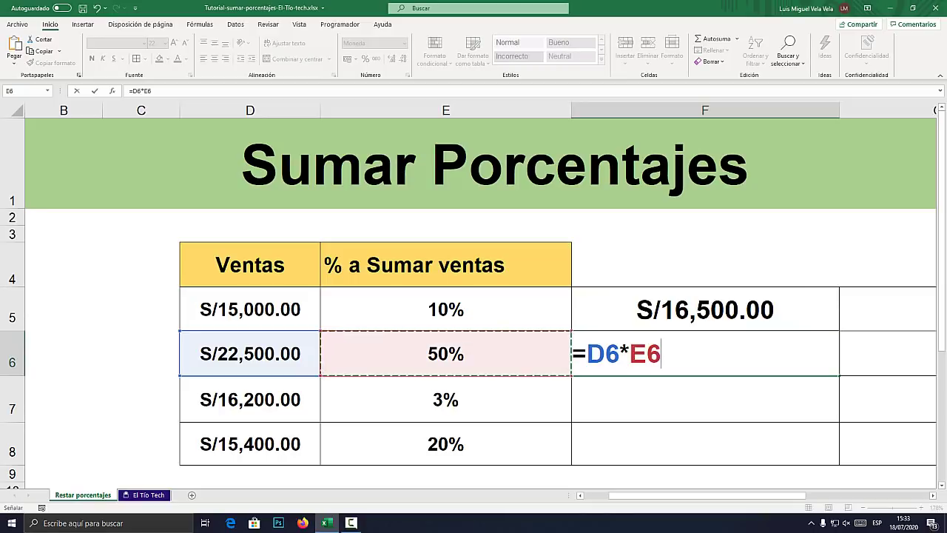
double_click(644, 354)
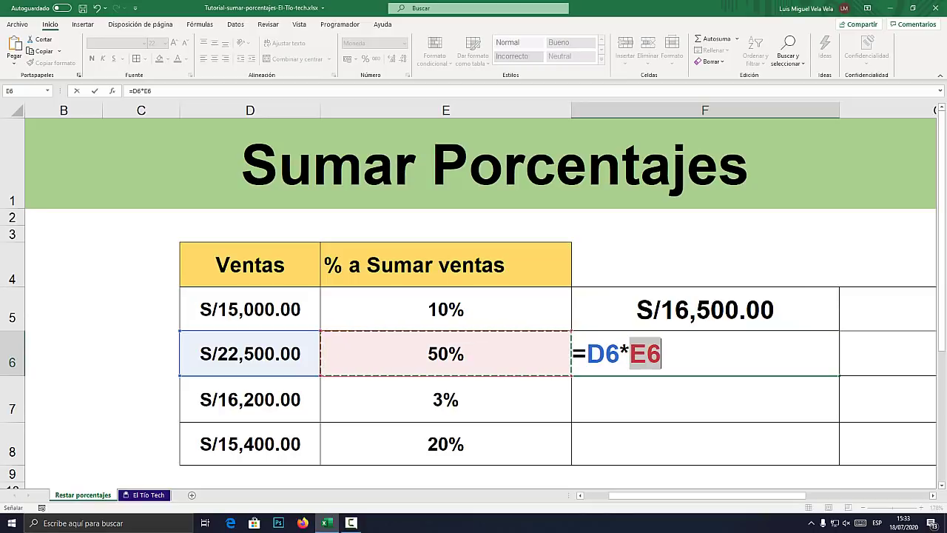
key(Return)
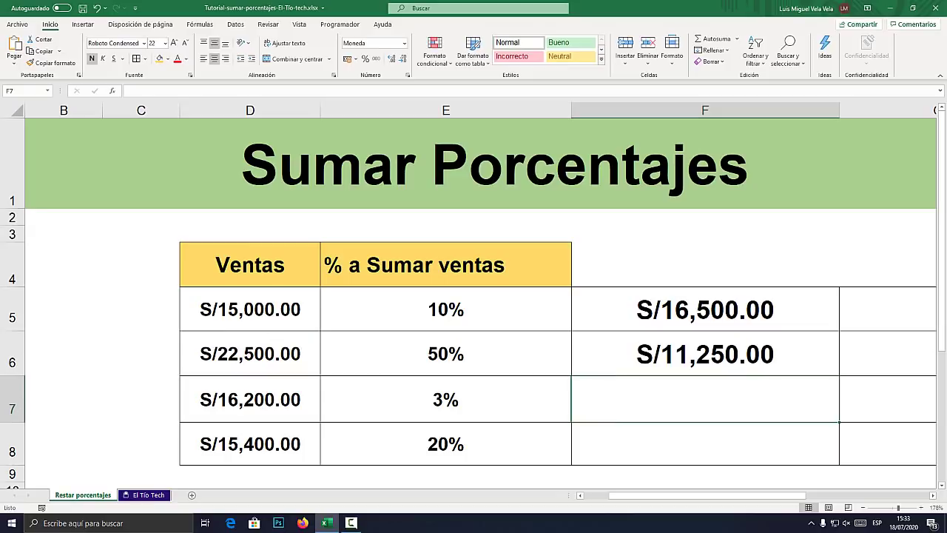
double_click(706, 353)
double_click(645, 354)
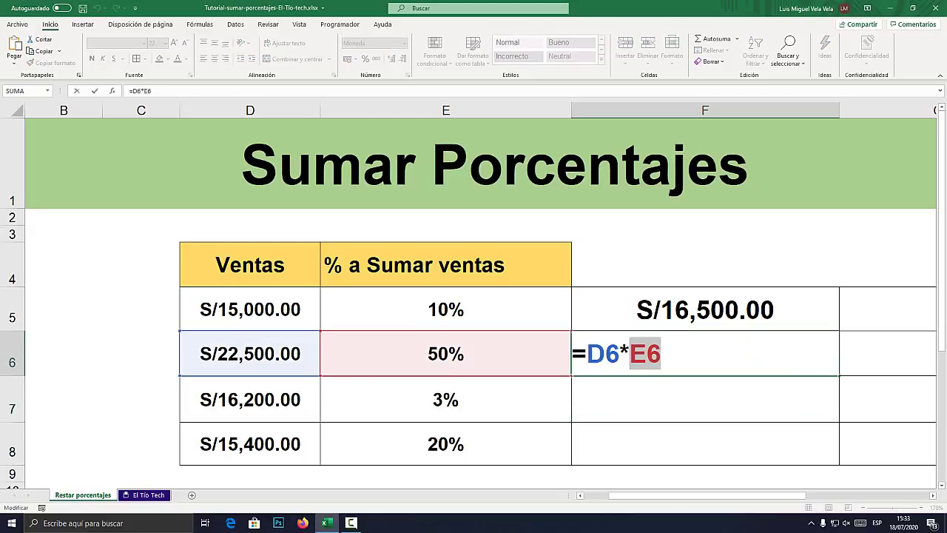
text(50)
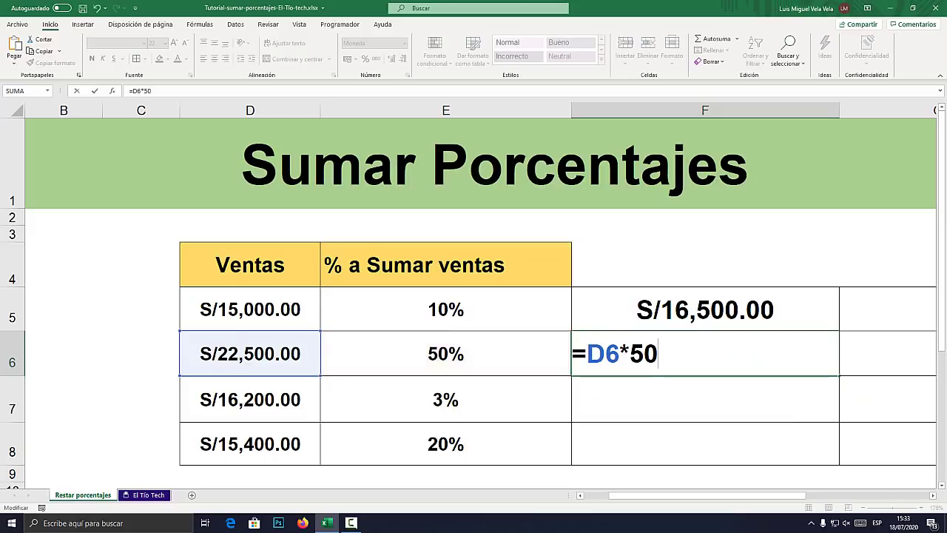
text(%)
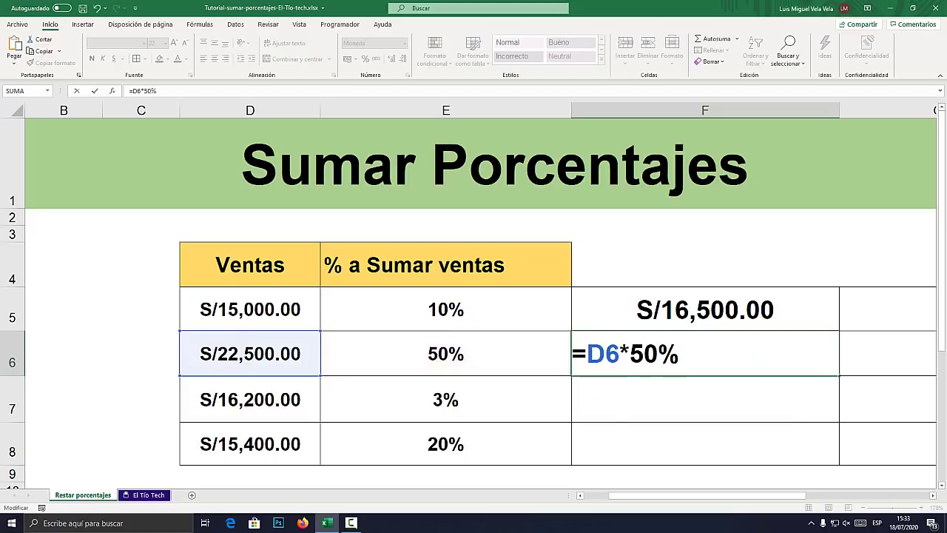
key(Return)
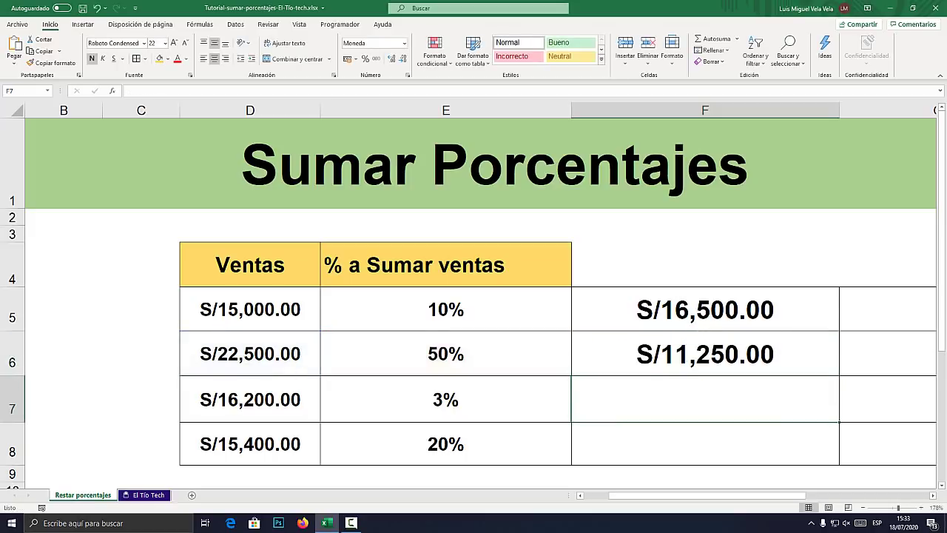
Rewrite F6 as =(D6*E6)+D6 so it shows S/33,750.00
key(Up)
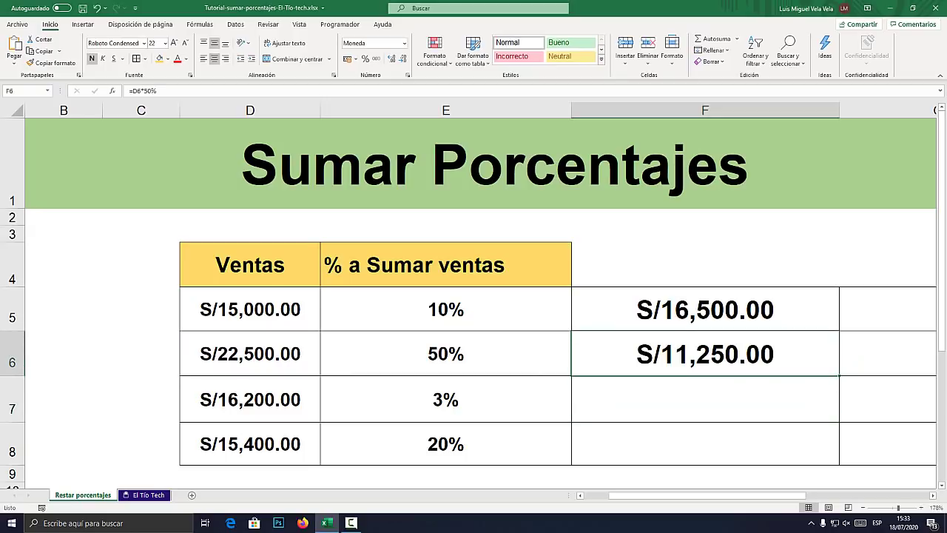
key(F2)
key(shift+Left)
key(shift+Left)
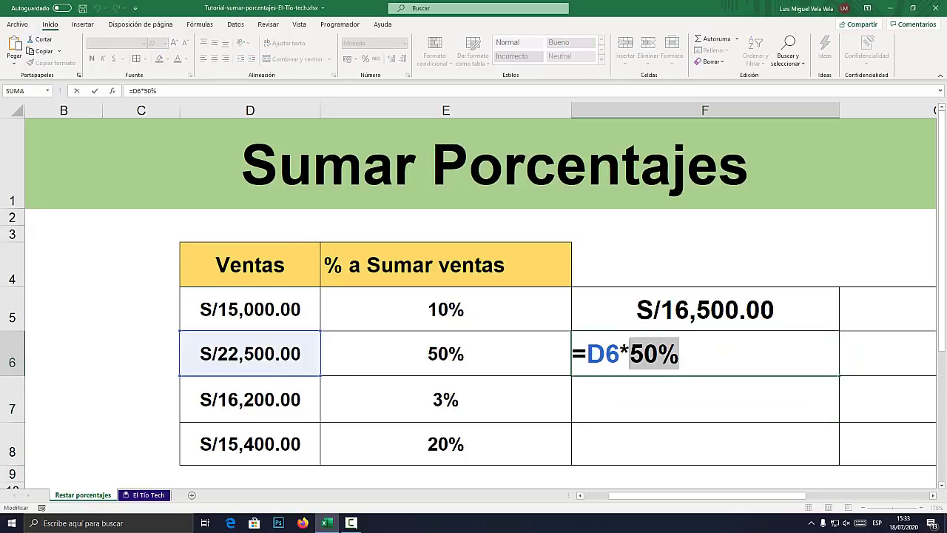
key(shift+Left)
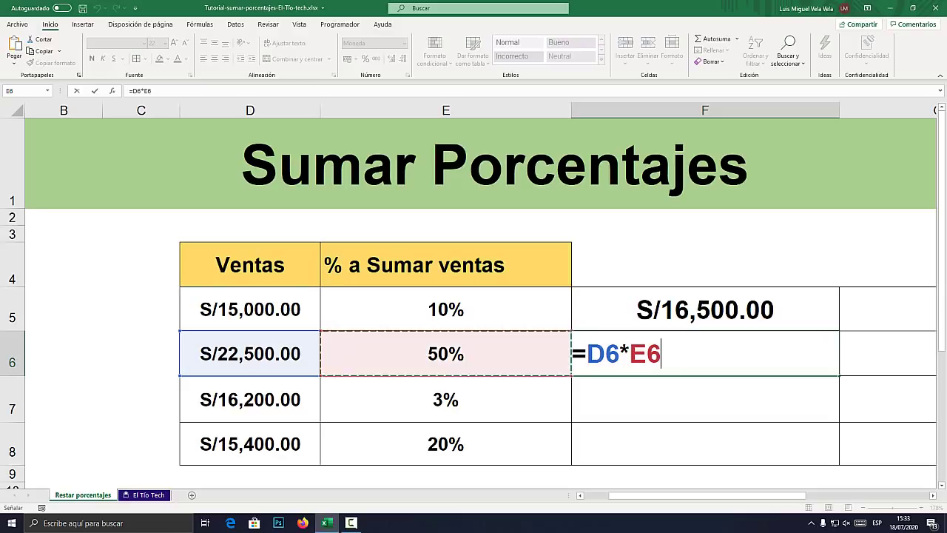
click(445, 354)
click(586, 354)
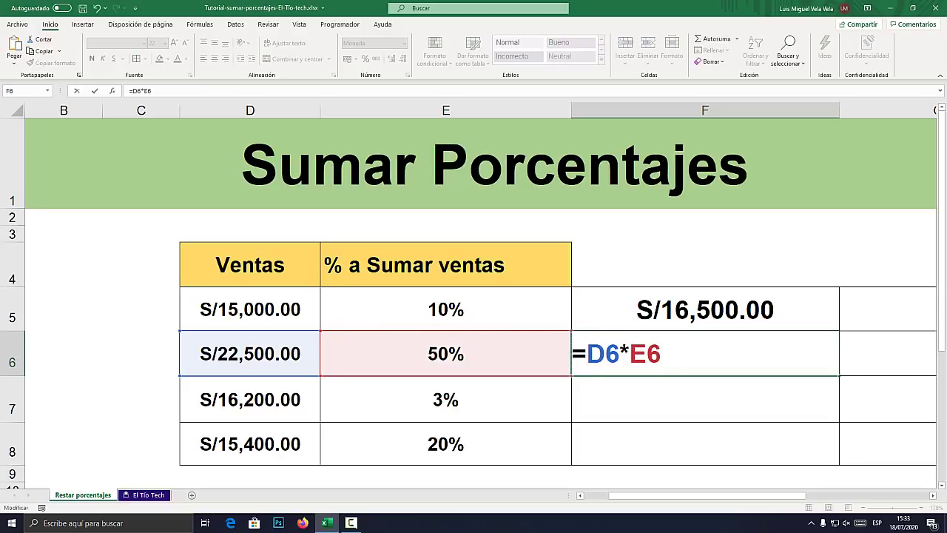
text(()
click(671, 353)
text())
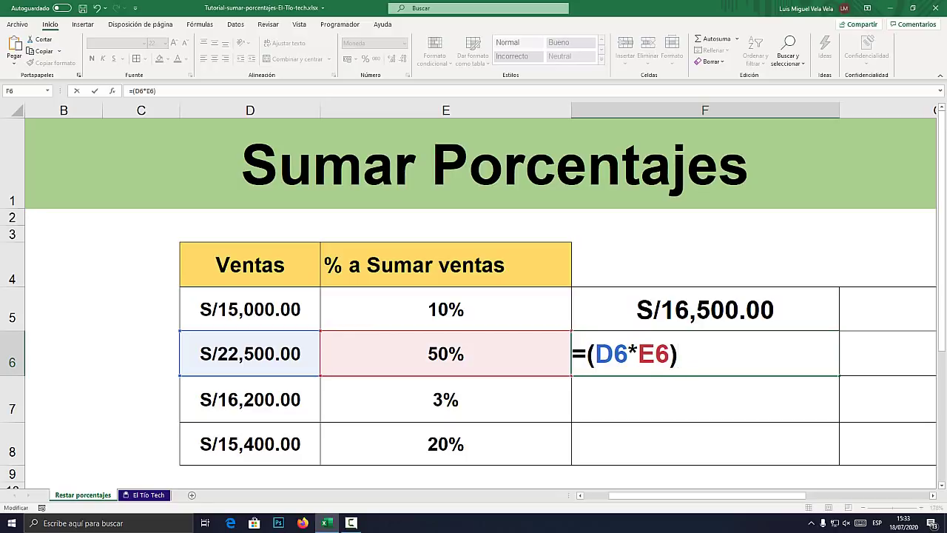
text(+)
click(250, 354)
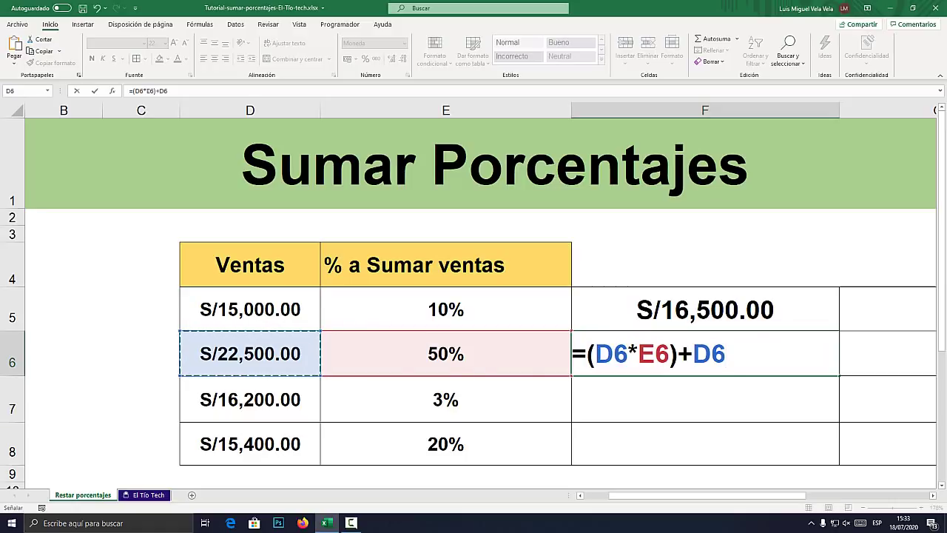
key(Return)
click(706, 354)
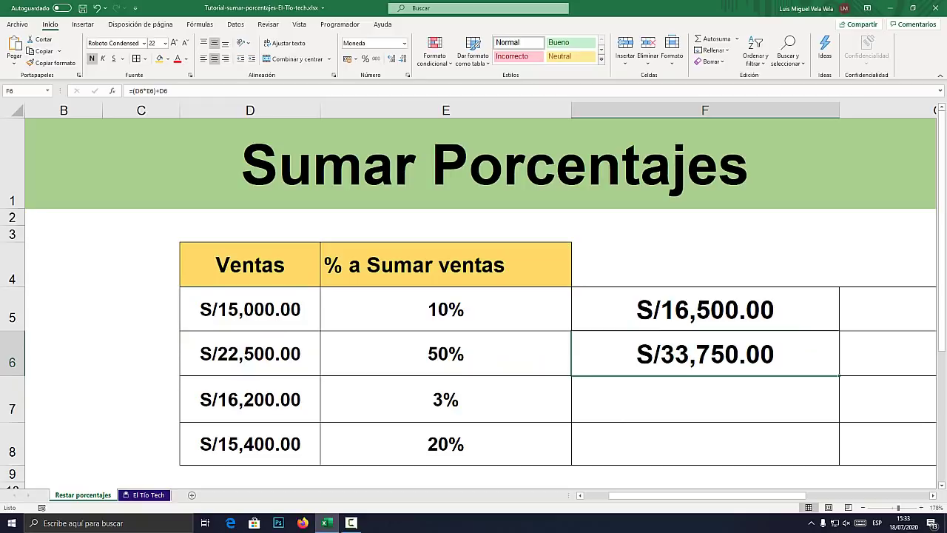
Fill F6's formula down to F7 and F8, giving S/16,686.00 and S/18,480.00
click(250, 353)
click(445, 354)
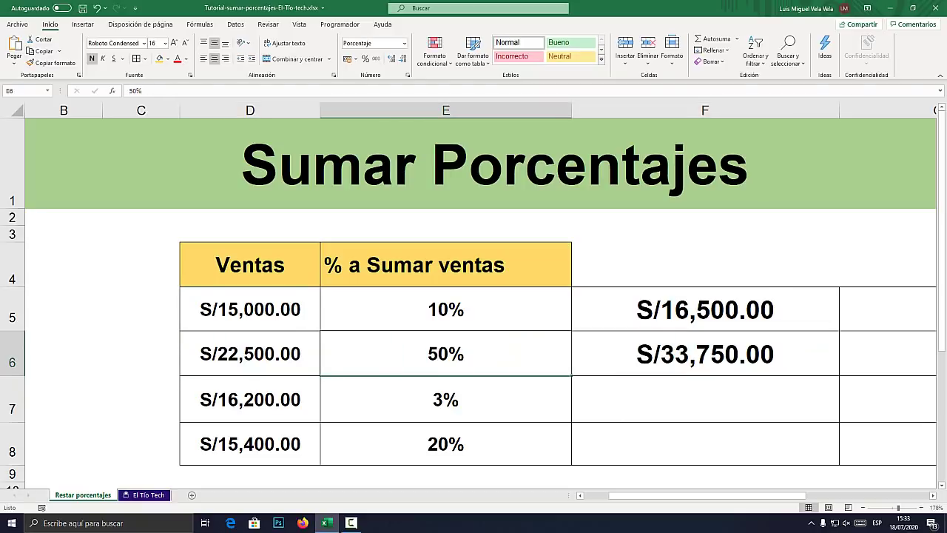
click(251, 354)
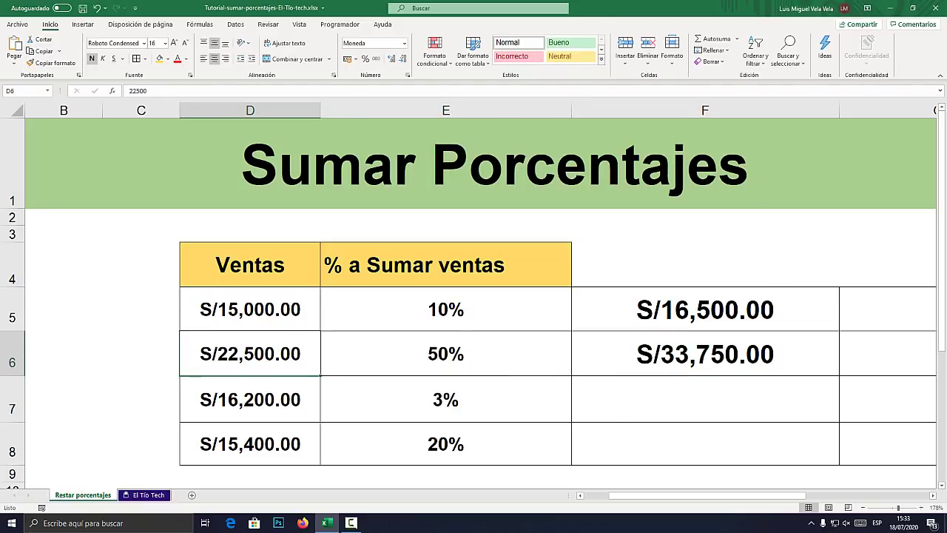
click(705, 354)
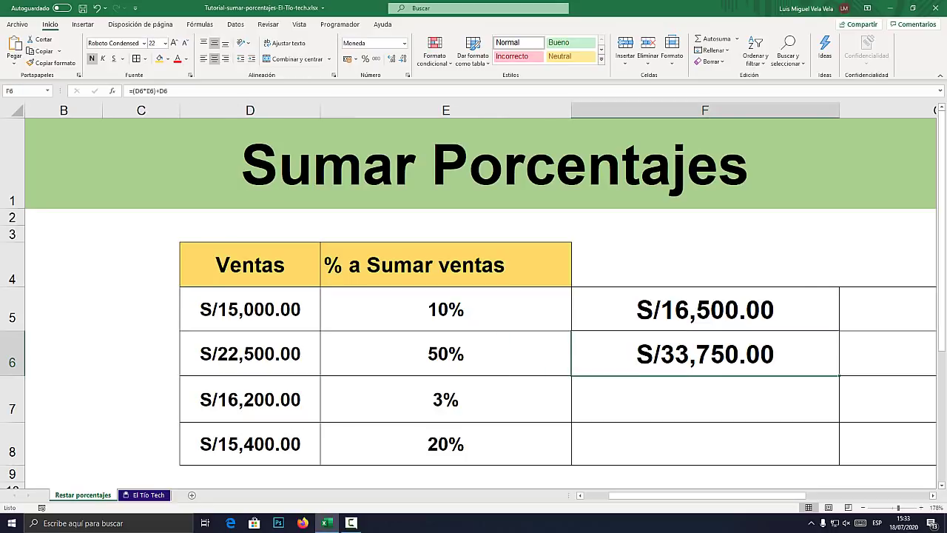
drag(839, 376, 840, 465)
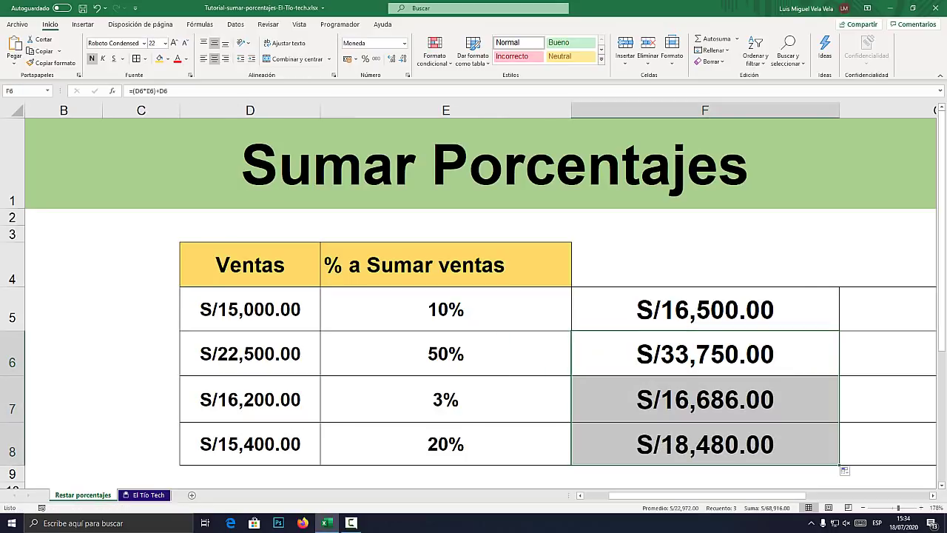
drag(696, 495, 746, 495)
click(783, 310)
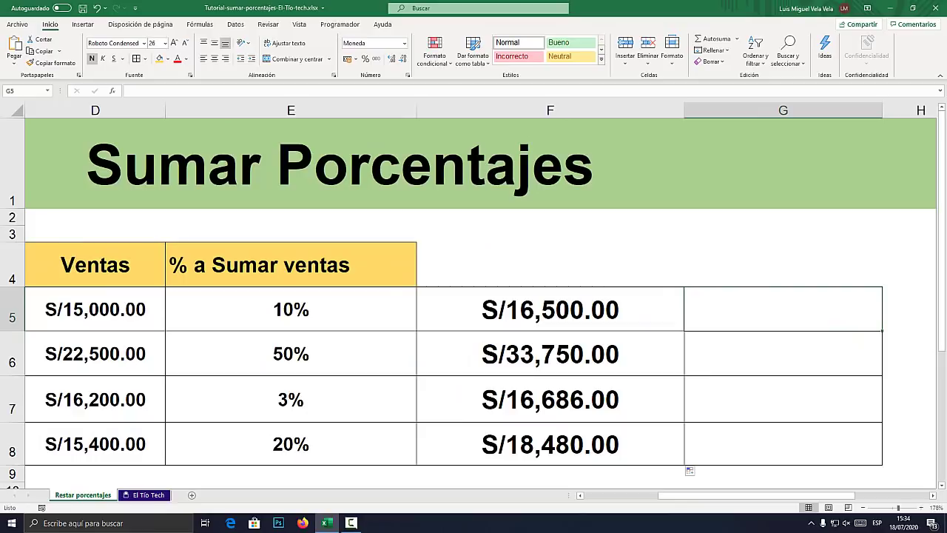
Enter =D5*0.1 in G5 for a fixed 10% of the first sale, S/1,500.00
text(=)
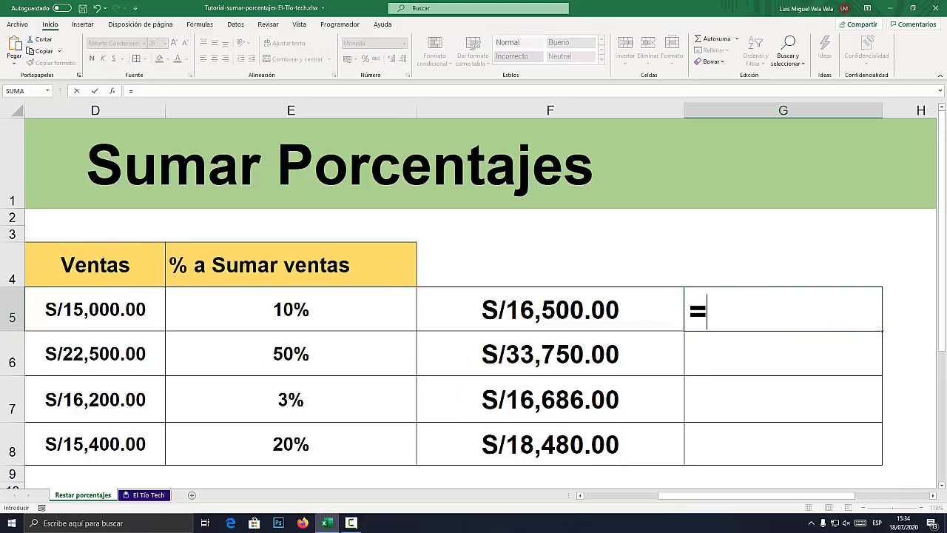
click(95, 310)
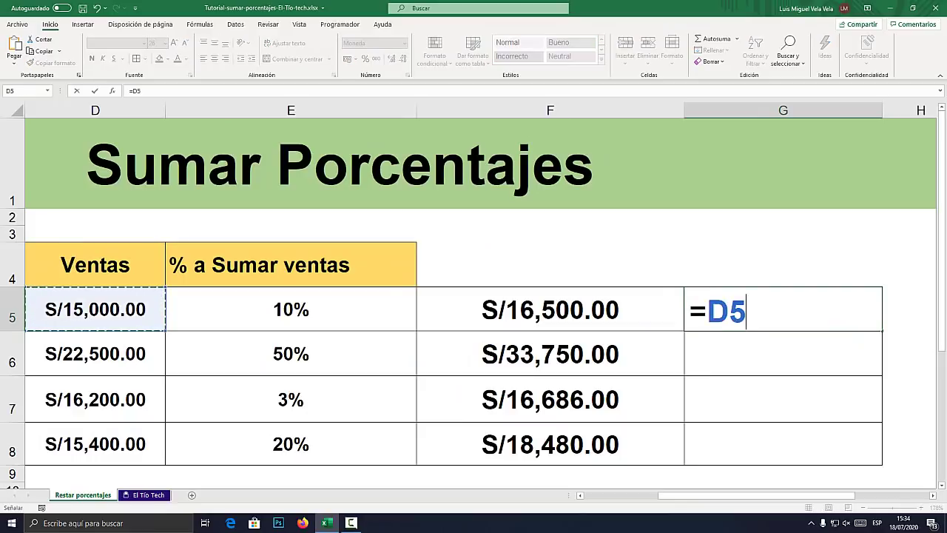
text(*)
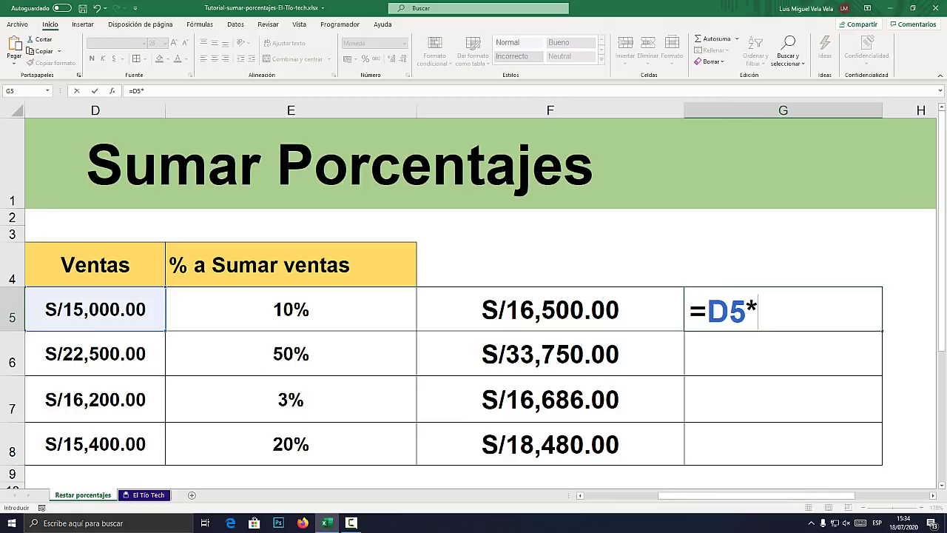
text(0)
text(.1)
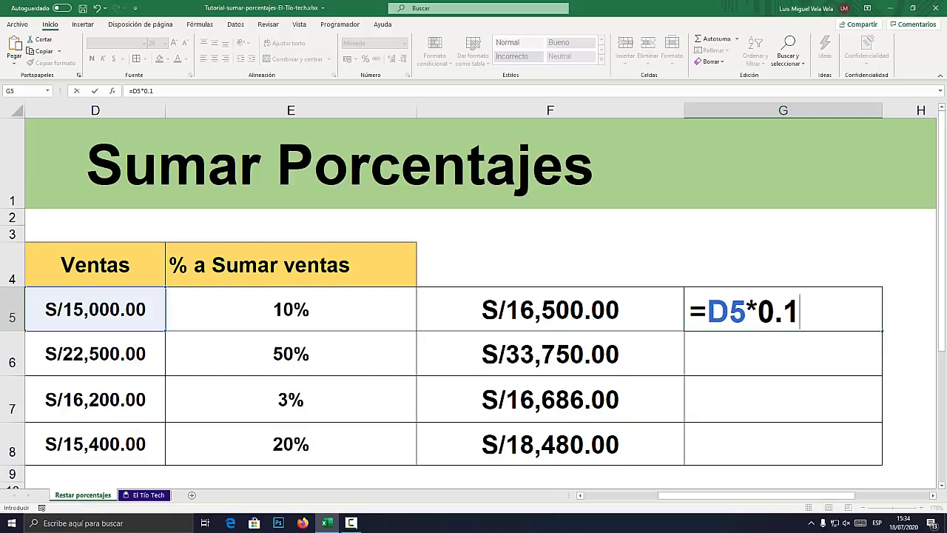
double_click(727, 311)
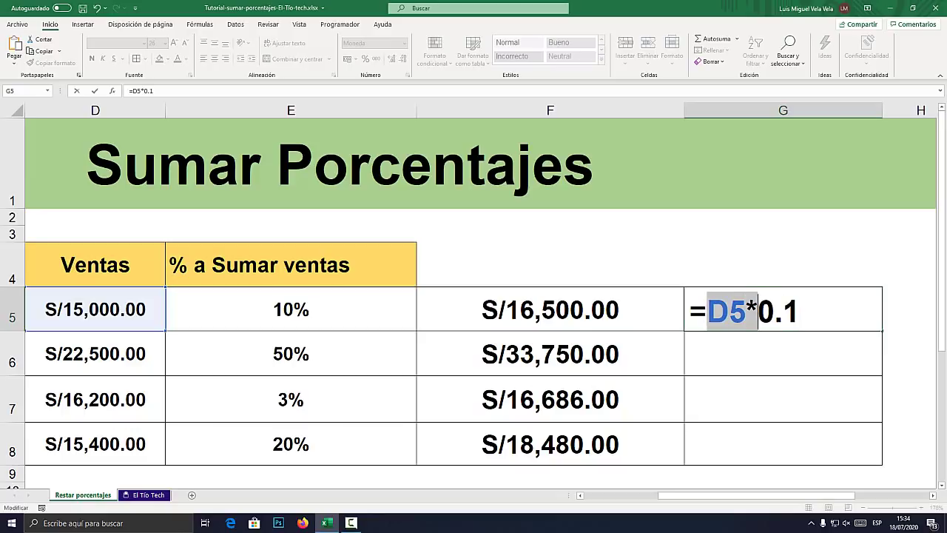
click(729, 311)
key(End)
key(shift+Left)
key(shift+Left)
key(shift+Left)
key(Right)
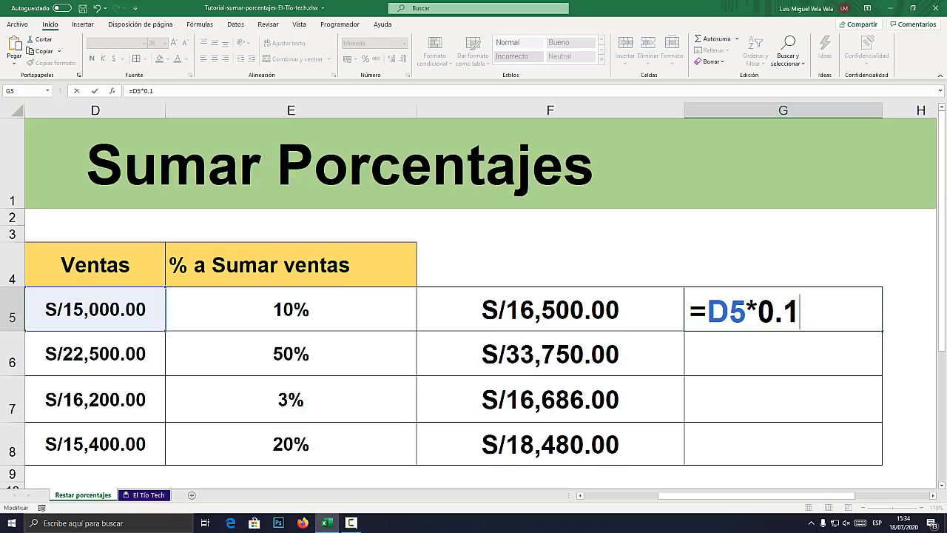
key(ctrl+Return)
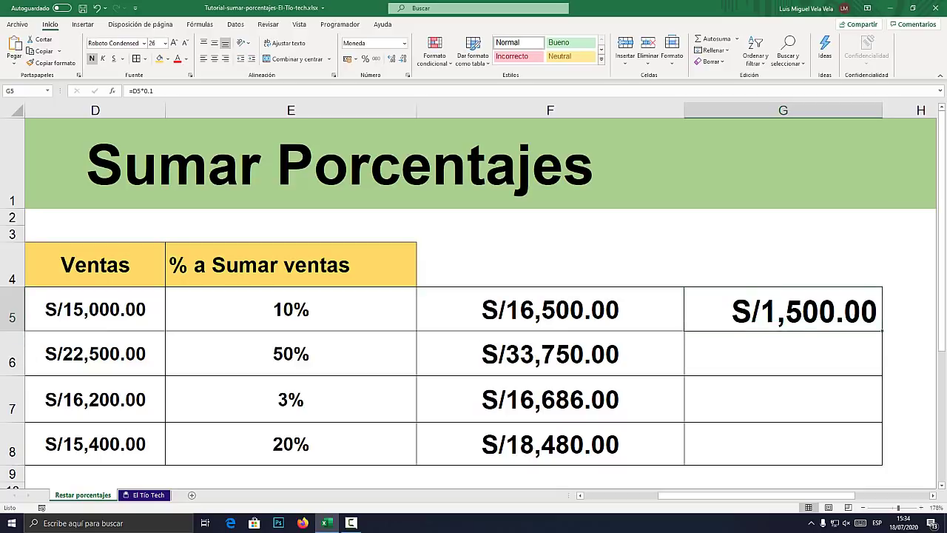
Change E5's percentage from 10% to 5%
double_click(274, 310)
drag(274, 309, 309, 310)
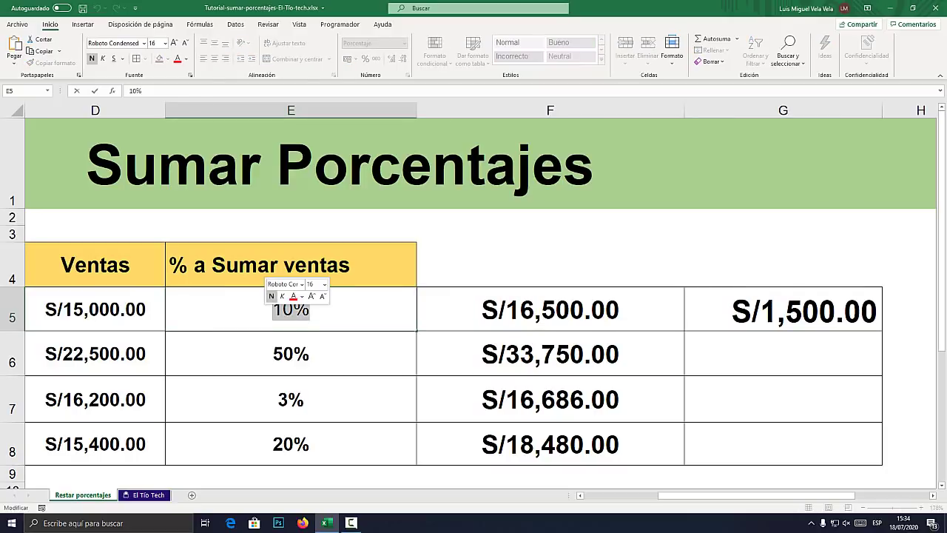
text(5)
key(Return)
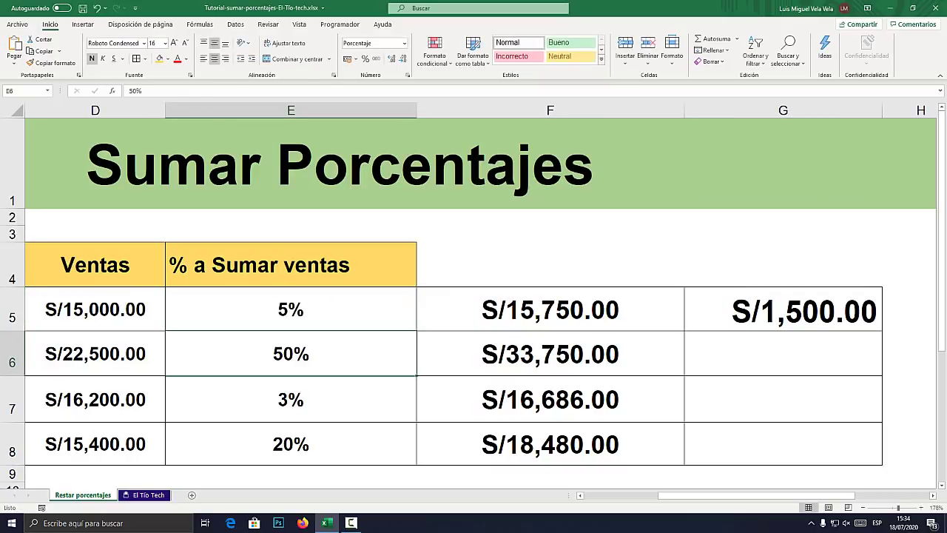
Revise the 0.1 multiplier in G5's formula toward 0.05
double_click(774, 309)
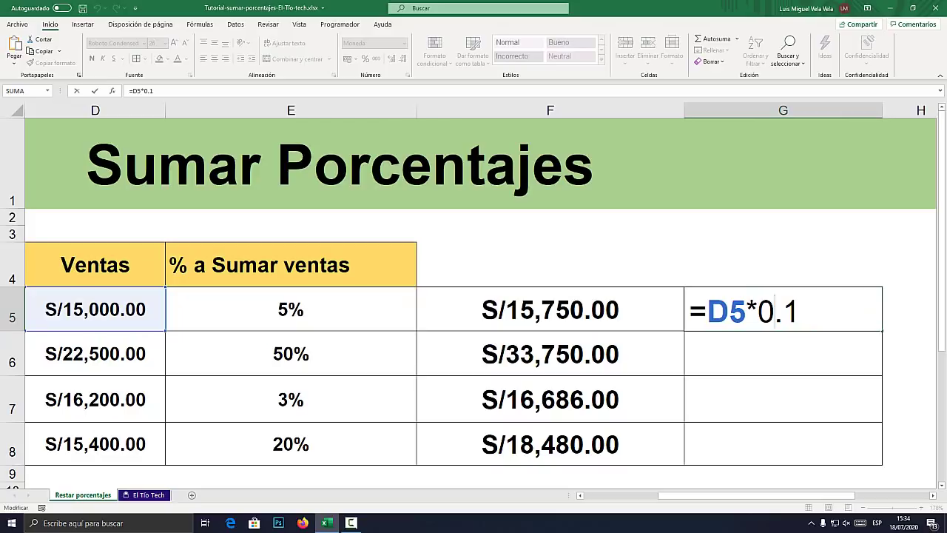
drag(800, 310, 783, 309)
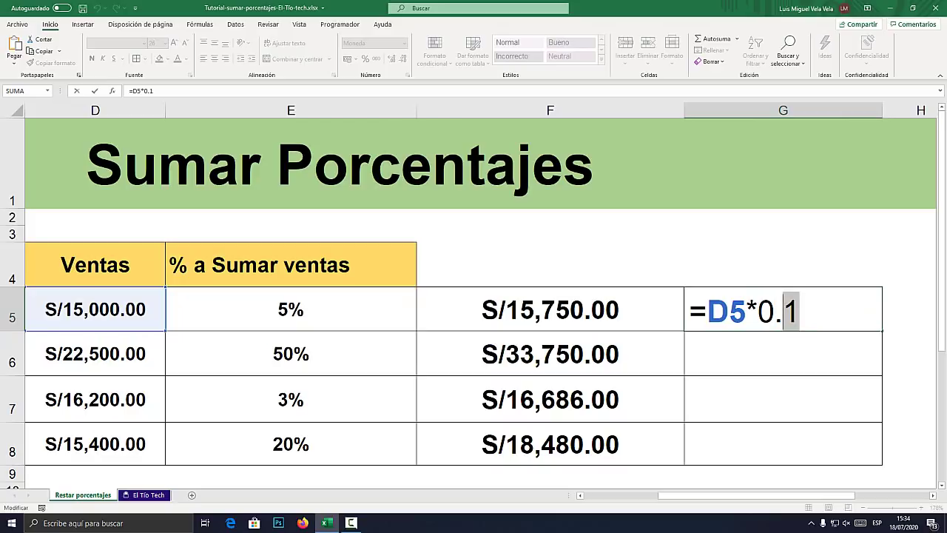
text(05)
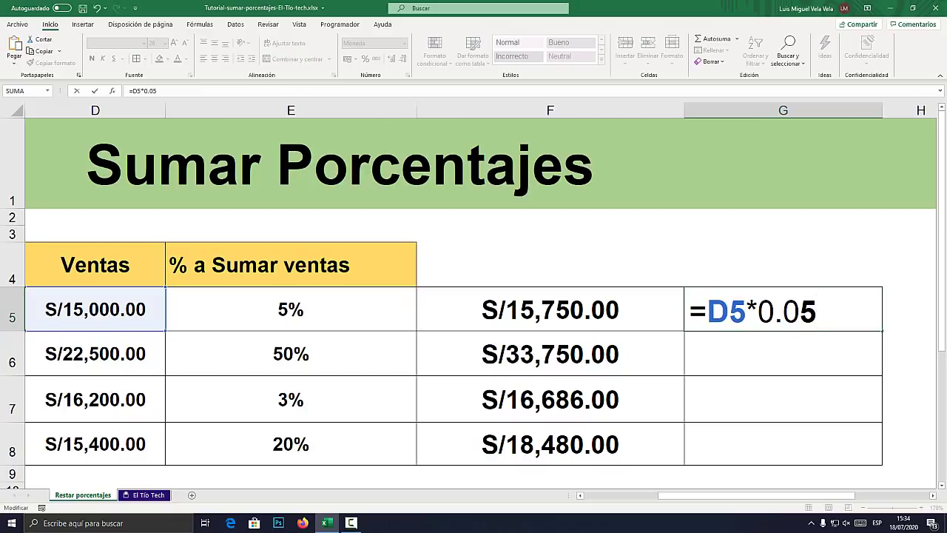
key(shift+Left)
key(shift+Left)
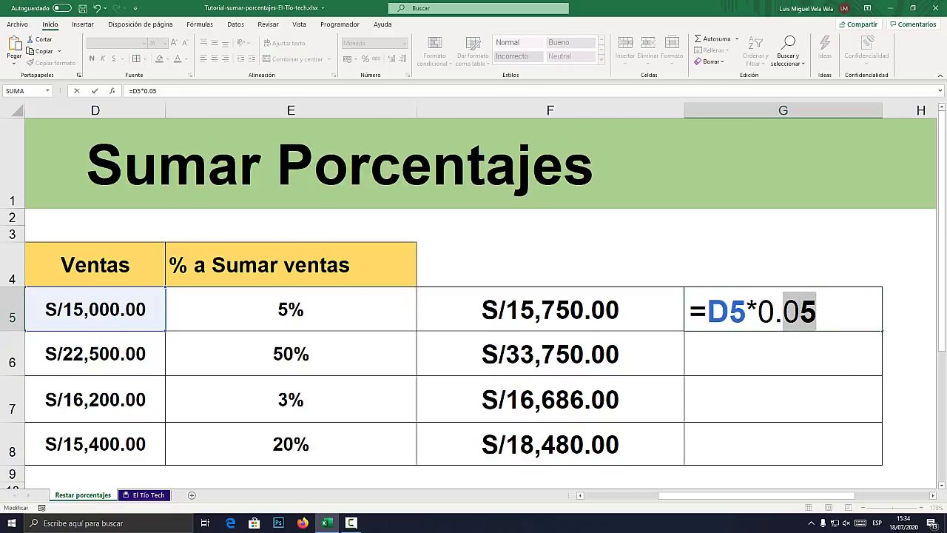
text(1)
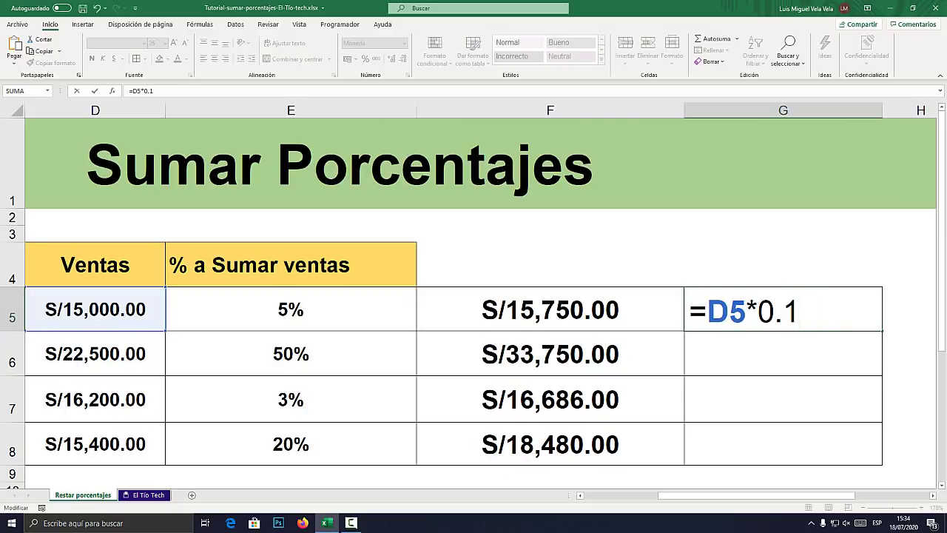
key(BackSpace)
text(2)
key(shift+Left)
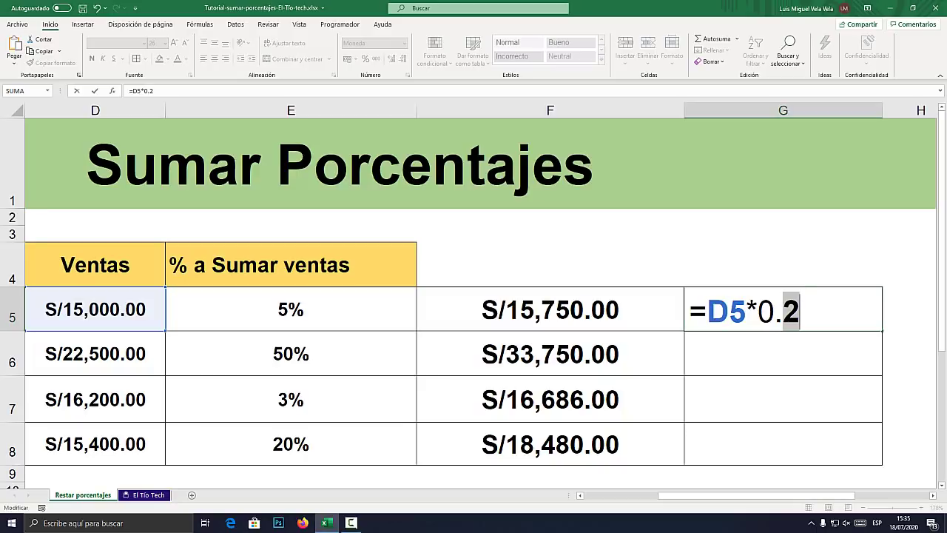
Finish G5's multiplier as 0.05 so it returns S/750.00
text(05)
key(Return)
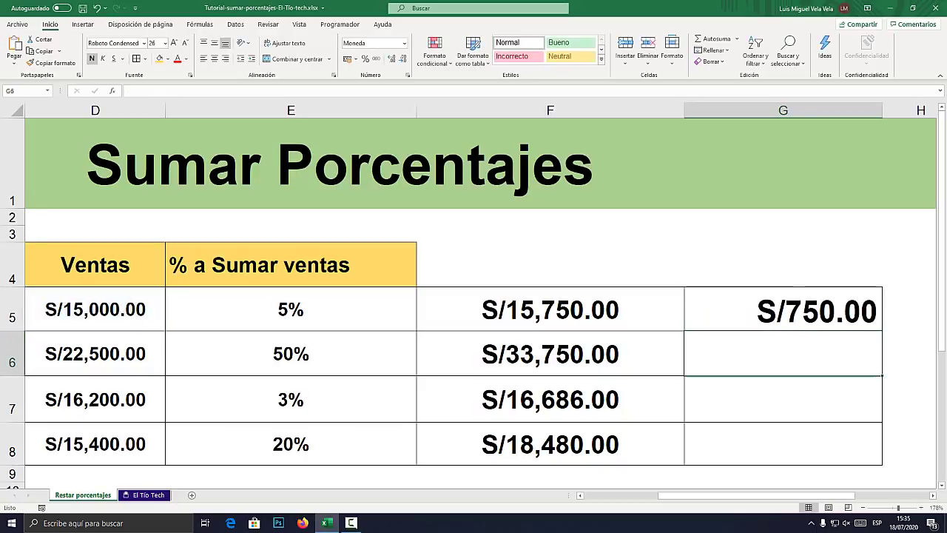
key(Up)
Make G5 =(D5*0.05)+D5, showing S/15,750.00 to match F5
double_click(774, 311)
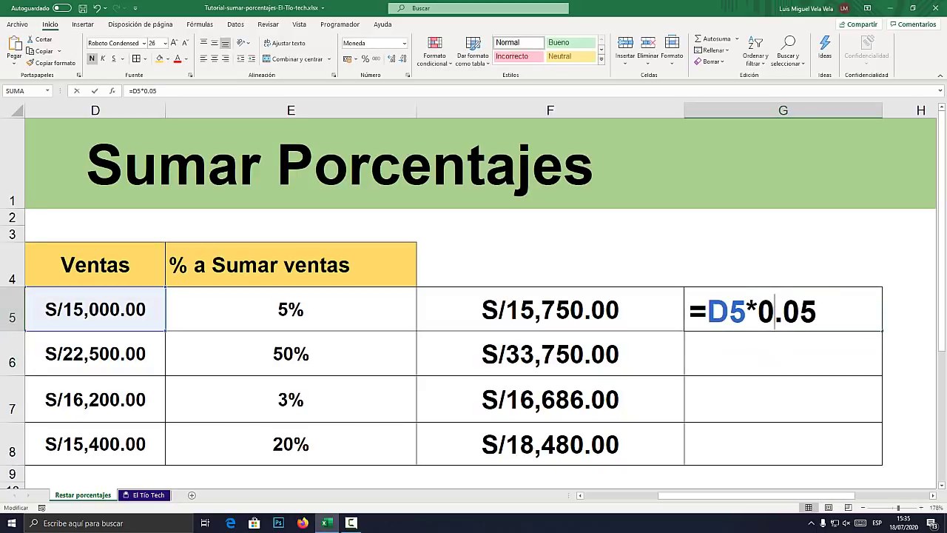
text(()
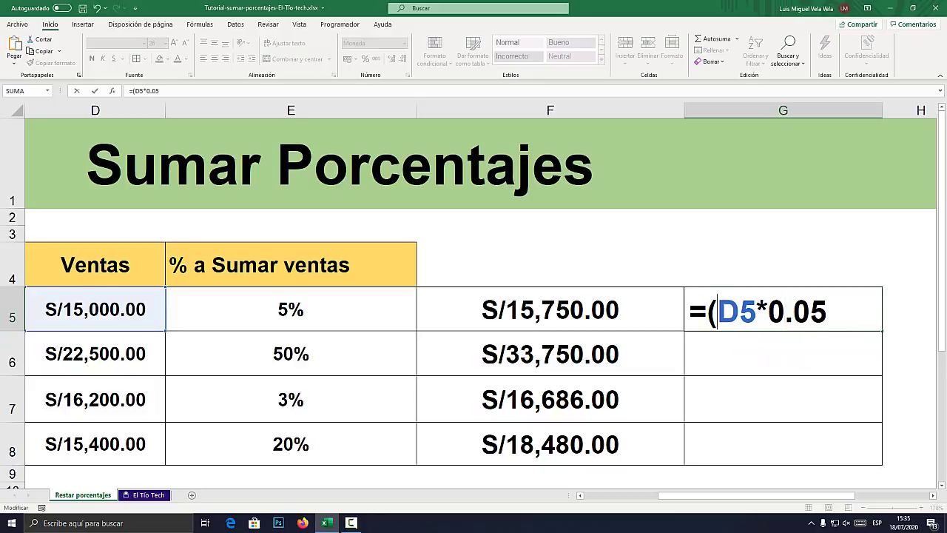
text())
text(+)
click(94, 310)
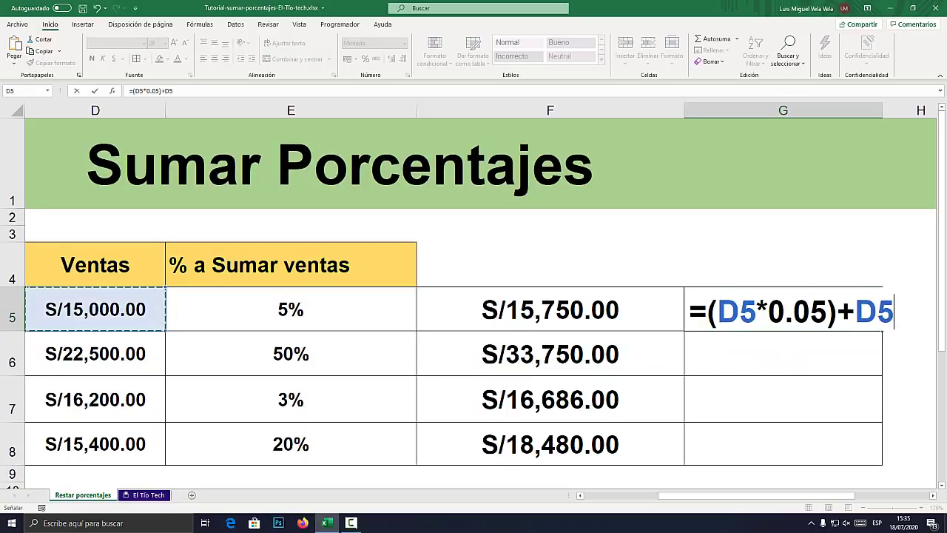
key(Return)
click(712, 311)
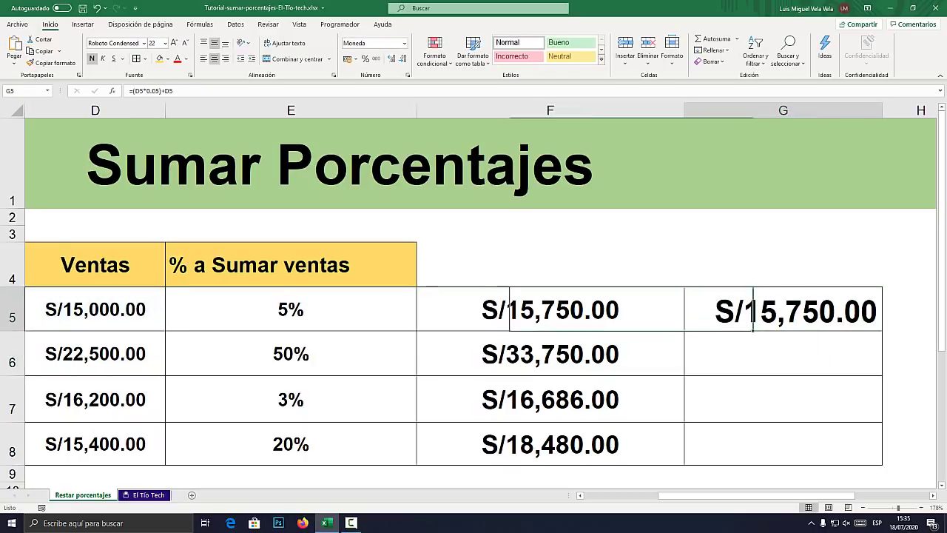
double_click(740, 310)
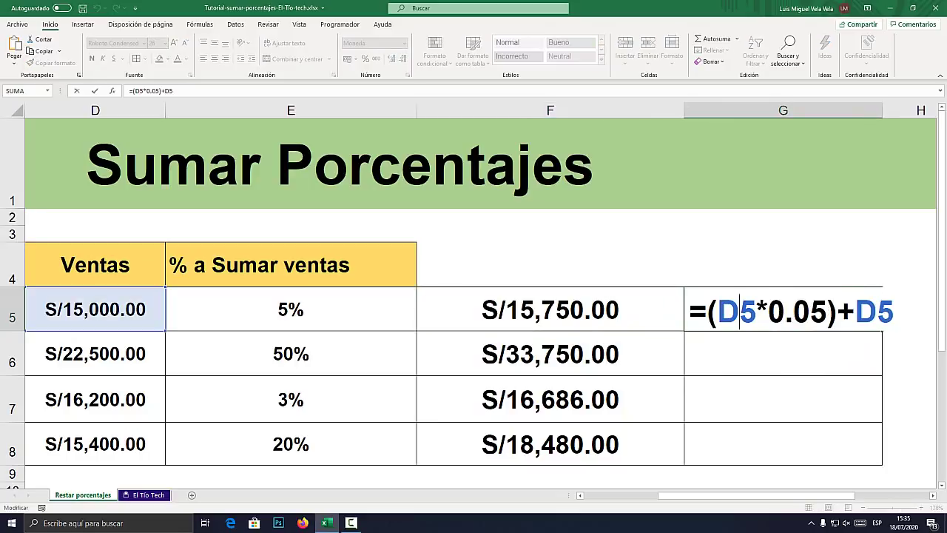
key(shift+Left)
key(shift+Left)
key(shift+Left)
key(shift+Left)
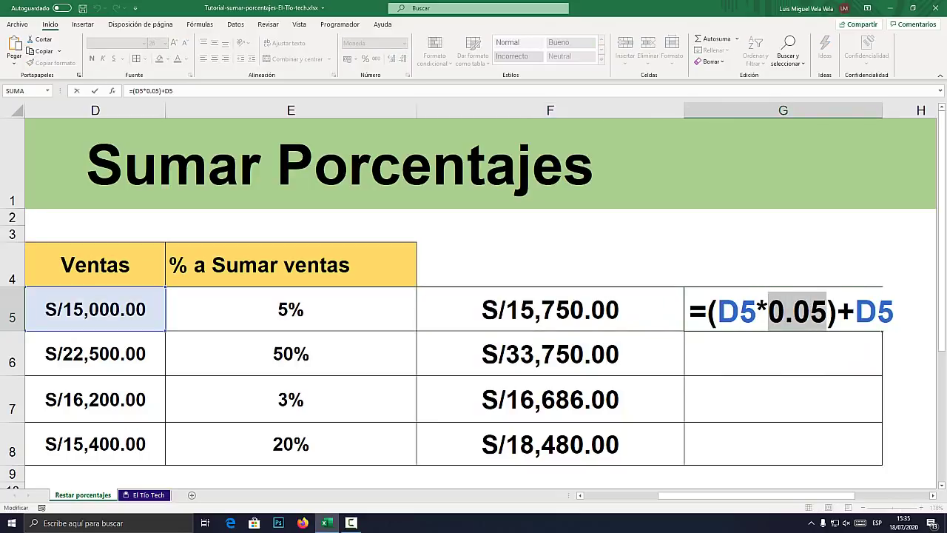
key(Escape)
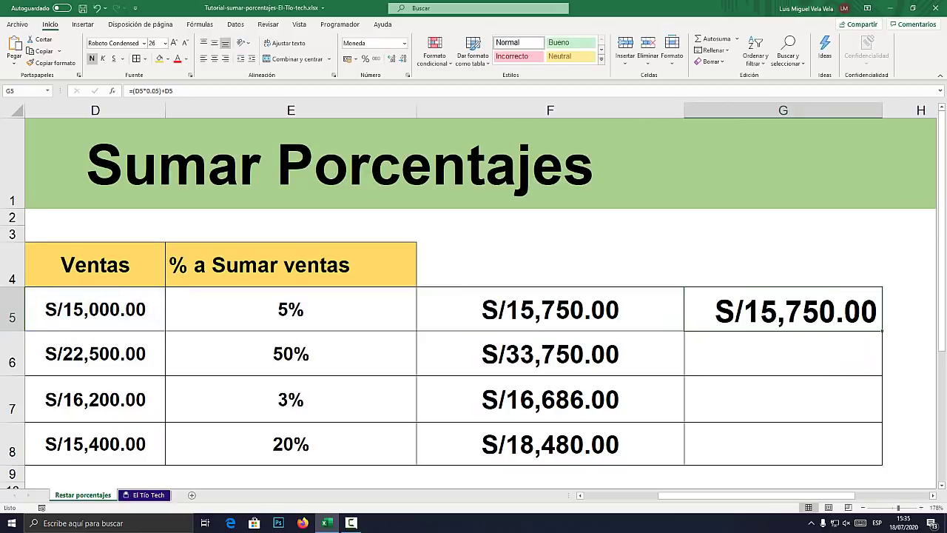
click(291, 354)
Enter =(D6*0.5)+D6 in G6, showing S/33,750.00
click(783, 354)
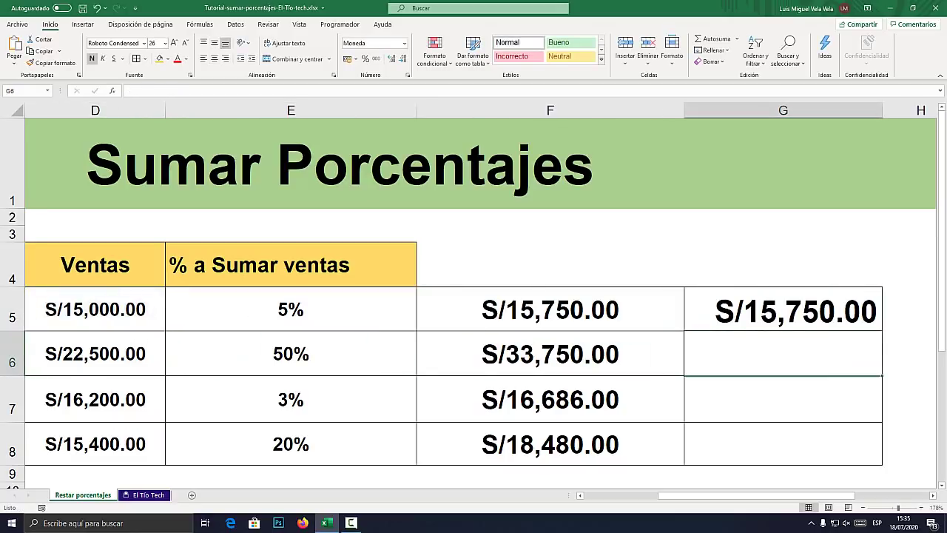
text(=)
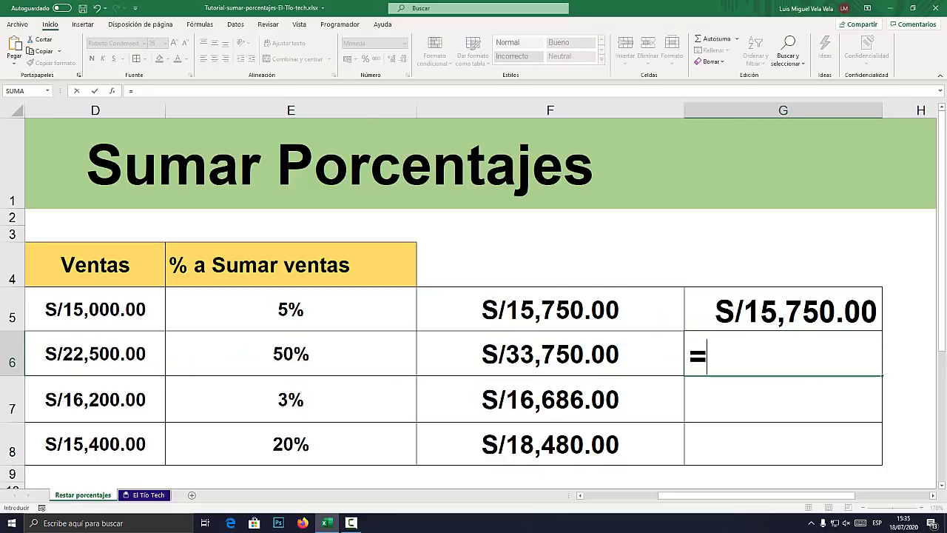
click(94, 354)
text(*)
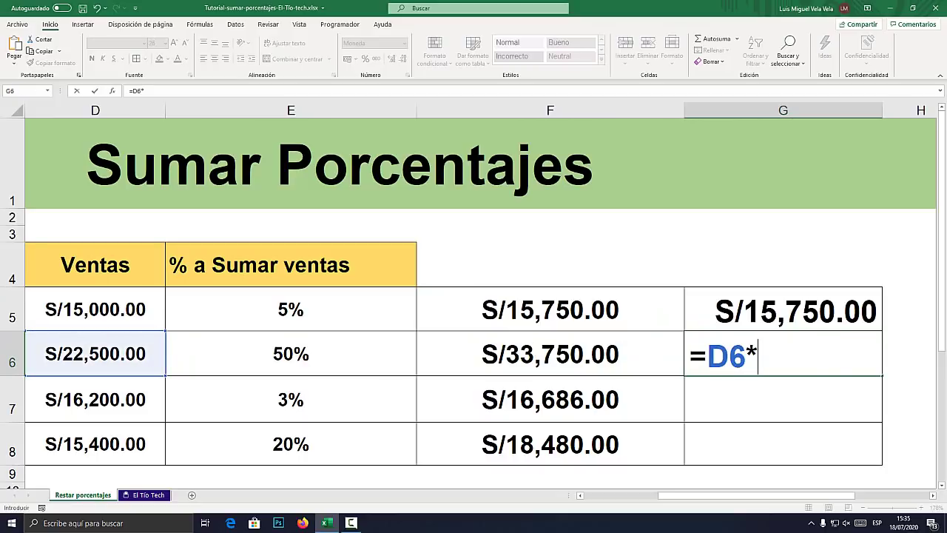
text(0)
text(.5)
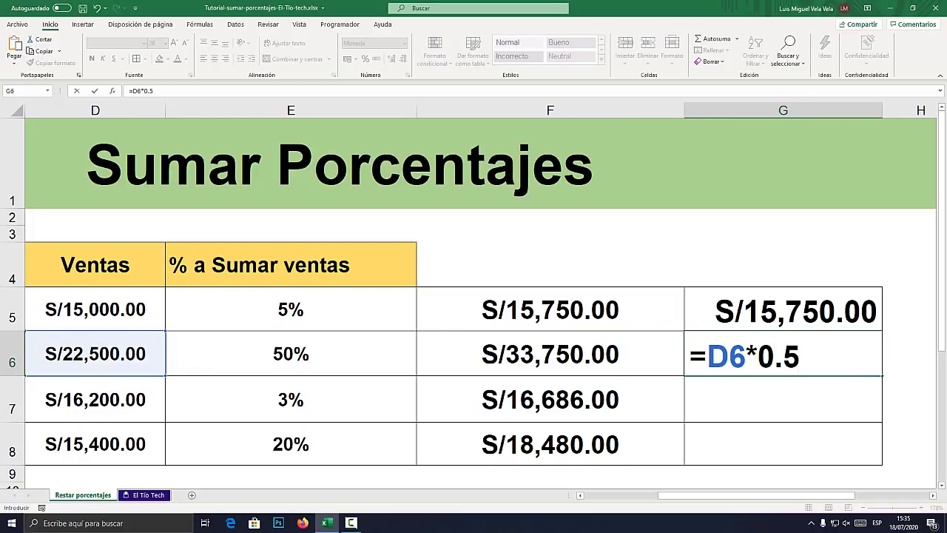
click(707, 357)
text(()
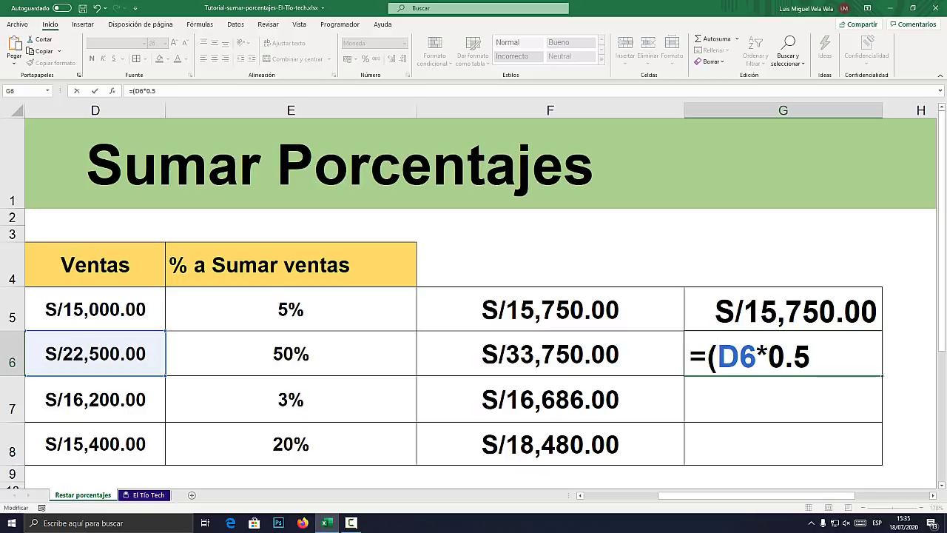
text())
text(+)
click(95, 354)
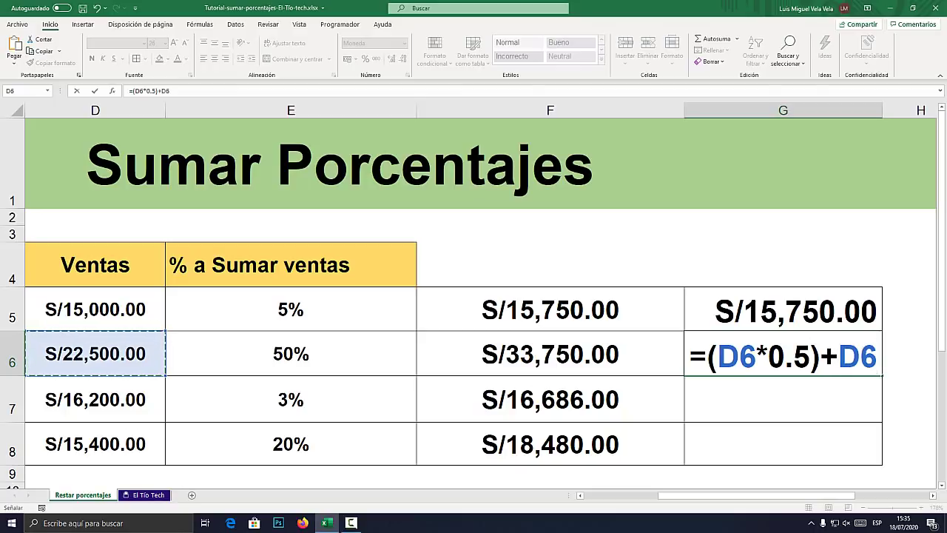
key(Return)
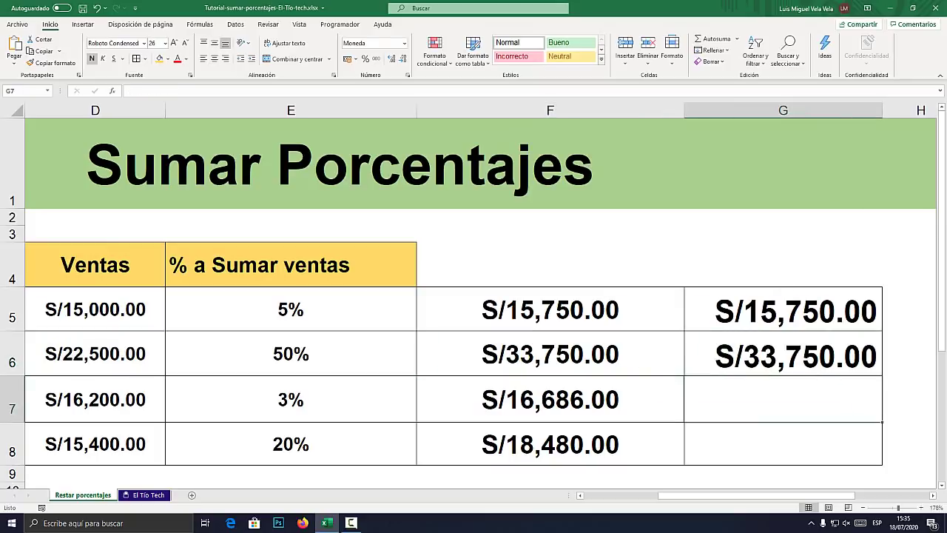
Enter =(D7*0.03)+D7 in G7, showing S/16,686.00
text(=)
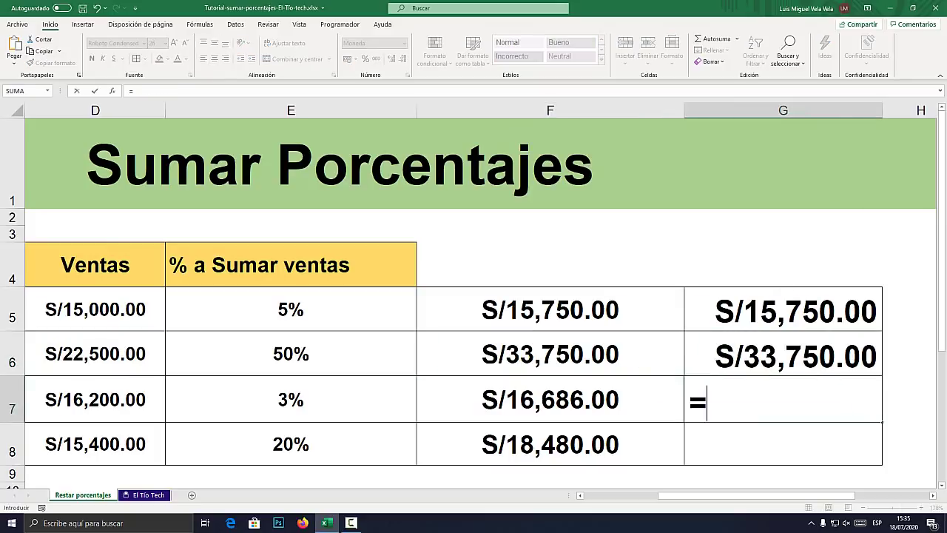
click(95, 399)
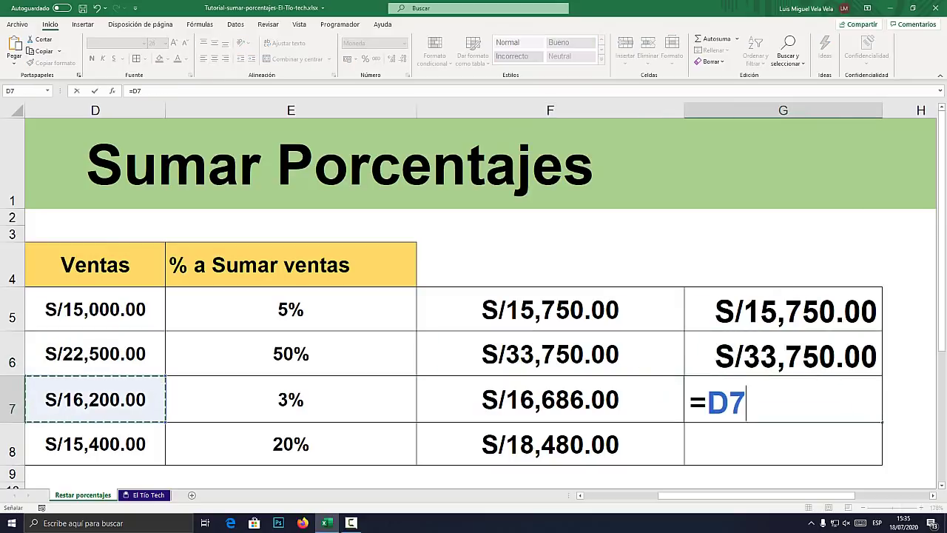
text(*)
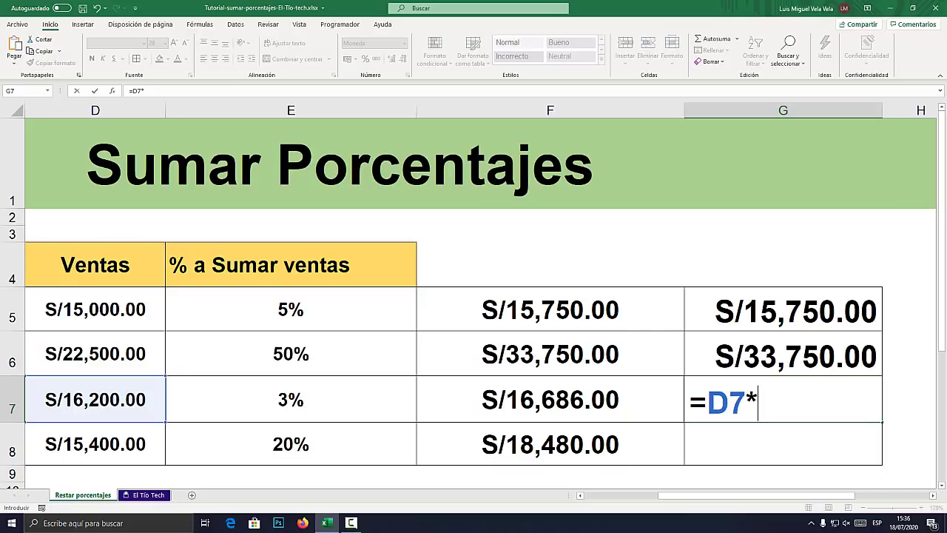
text(0.)
text(03)
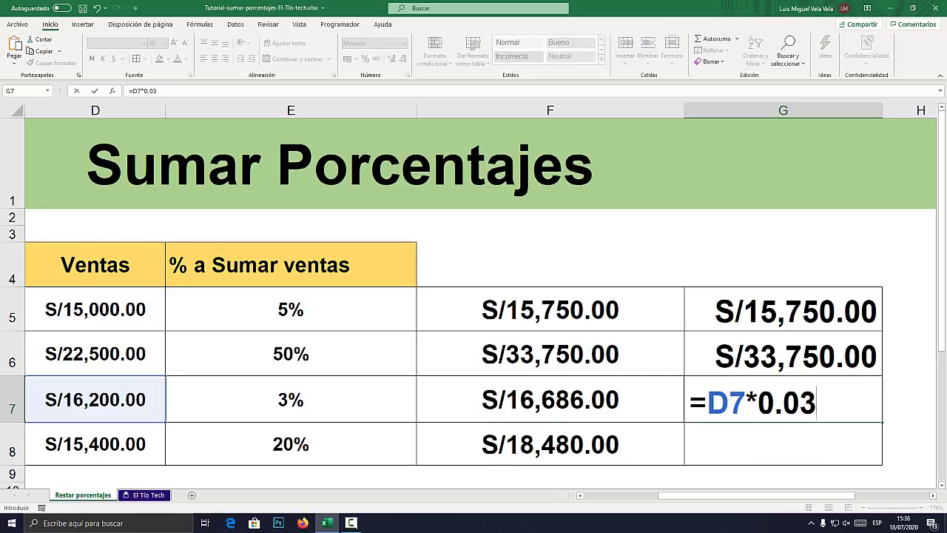
text())
click(708, 402)
text(()
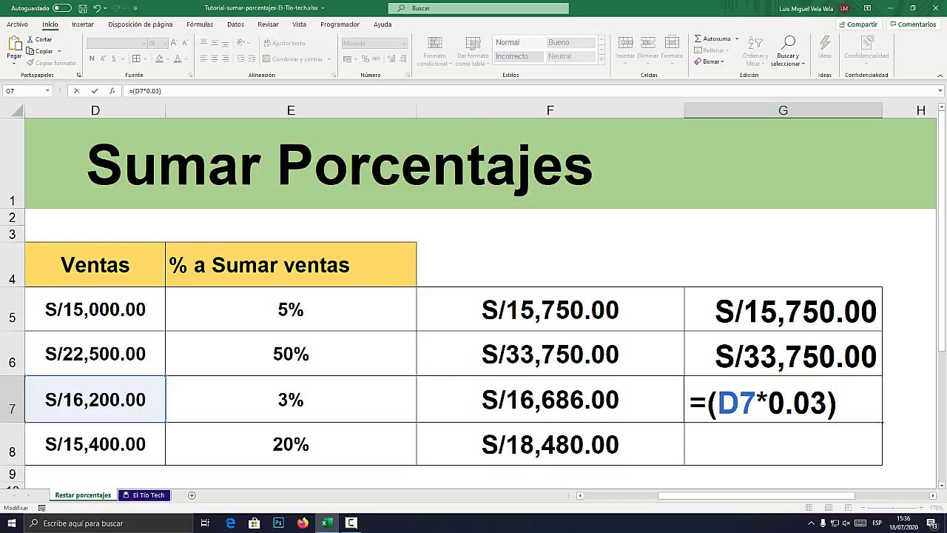
text(+)
click(94, 399)
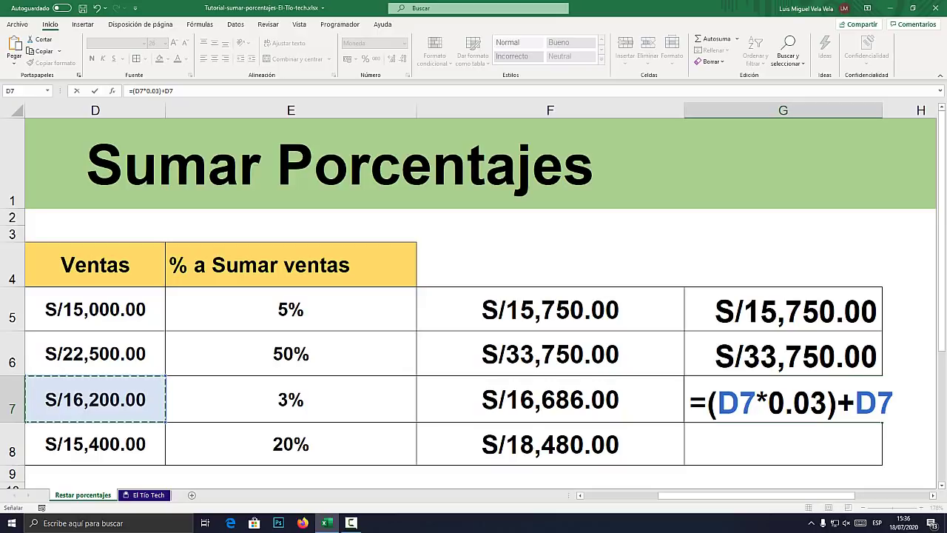
key(Return)
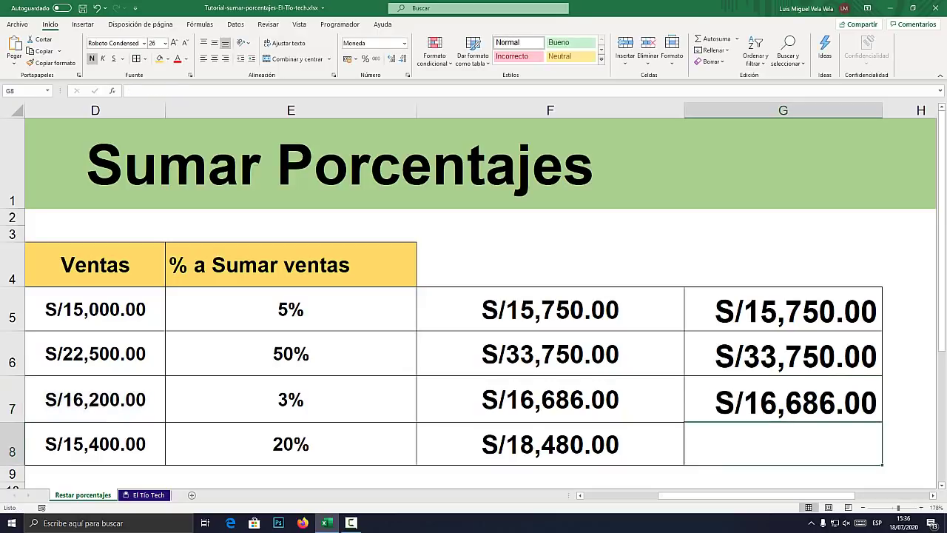
click(783, 399)
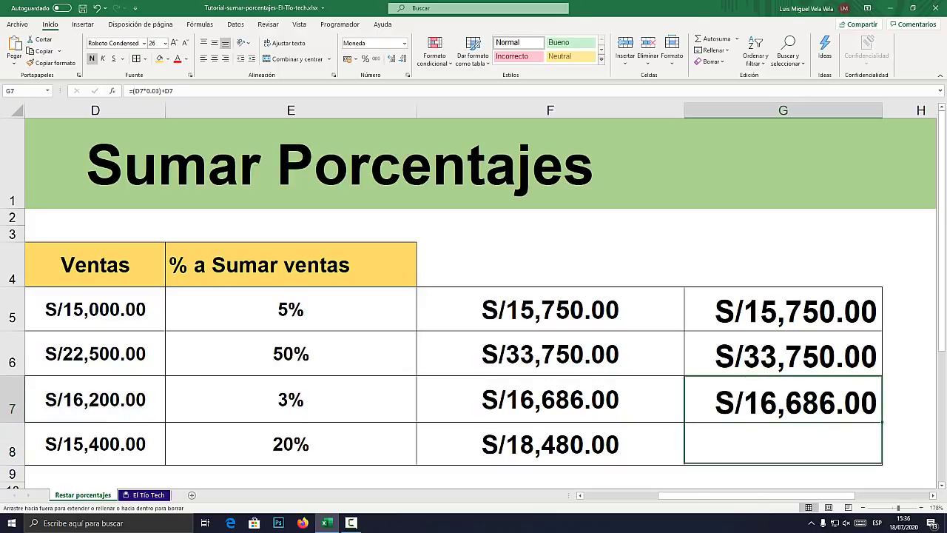
Copy G7's formula into G8 and change its rate from 0.03 to 0.2, giving S/18,480.00
drag(882, 423, 881, 464)
double_click(786, 444)
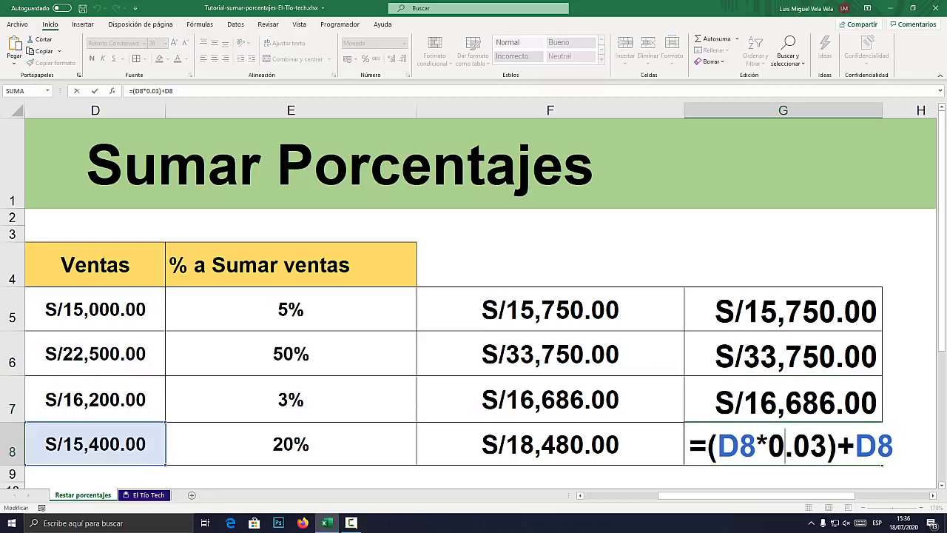
double_click(808, 401)
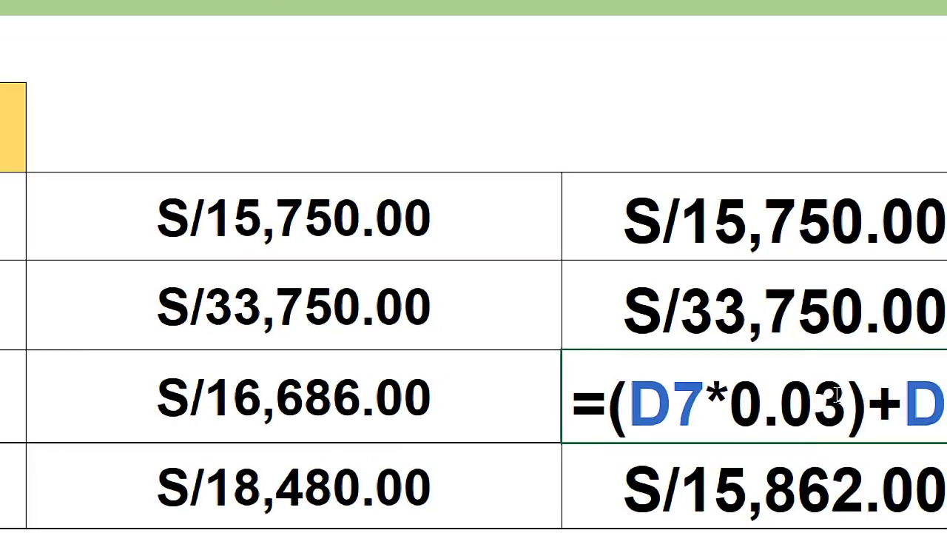
drag(842, 404, 731, 403)
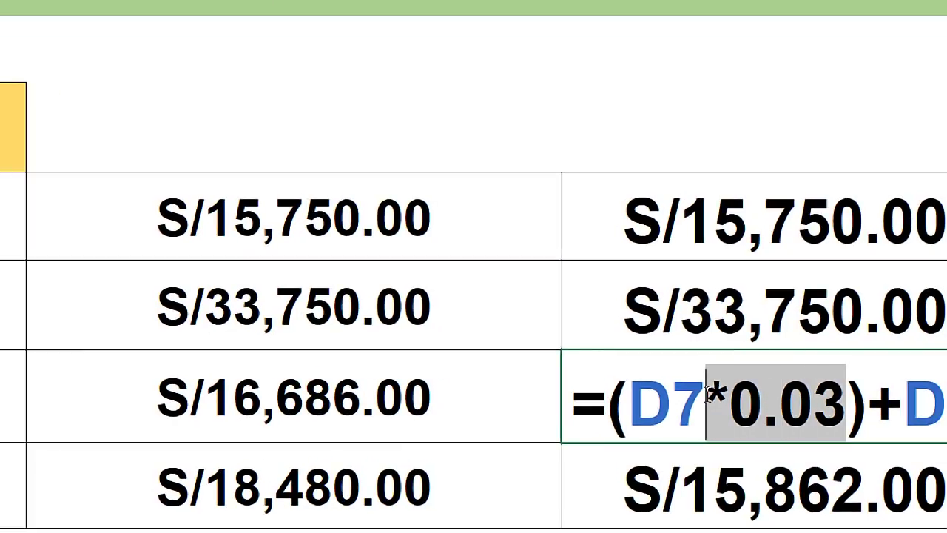
key(Escape)
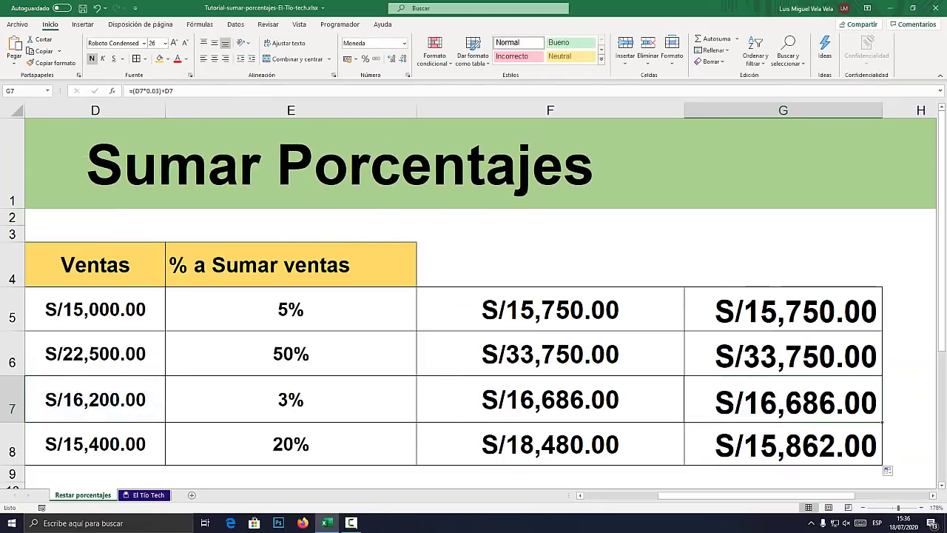
drag(814, 403, 820, 431)
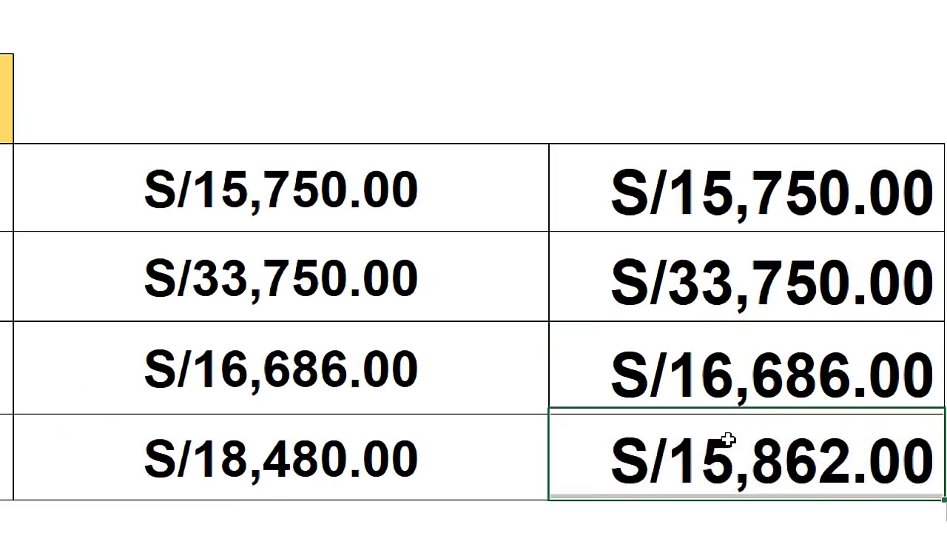
double_click(820, 431)
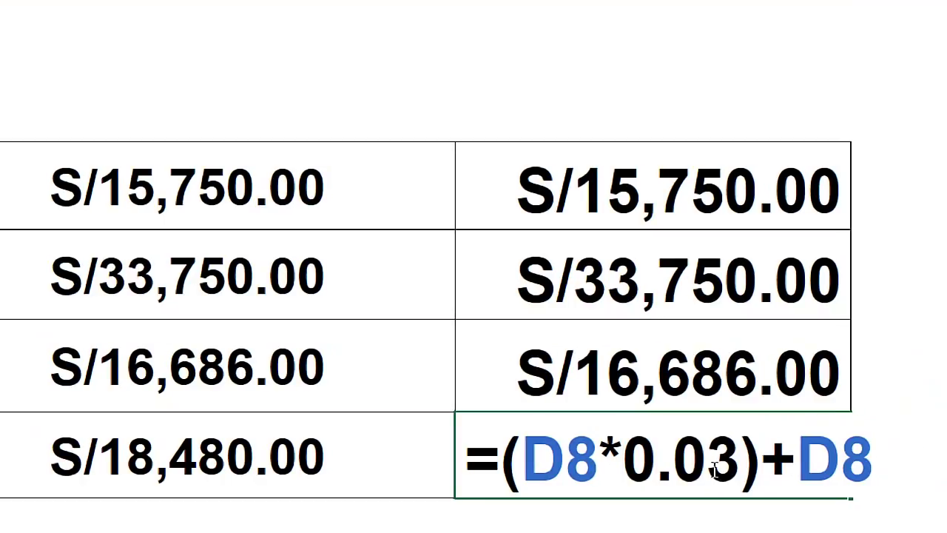
drag(738, 464, 621, 465)
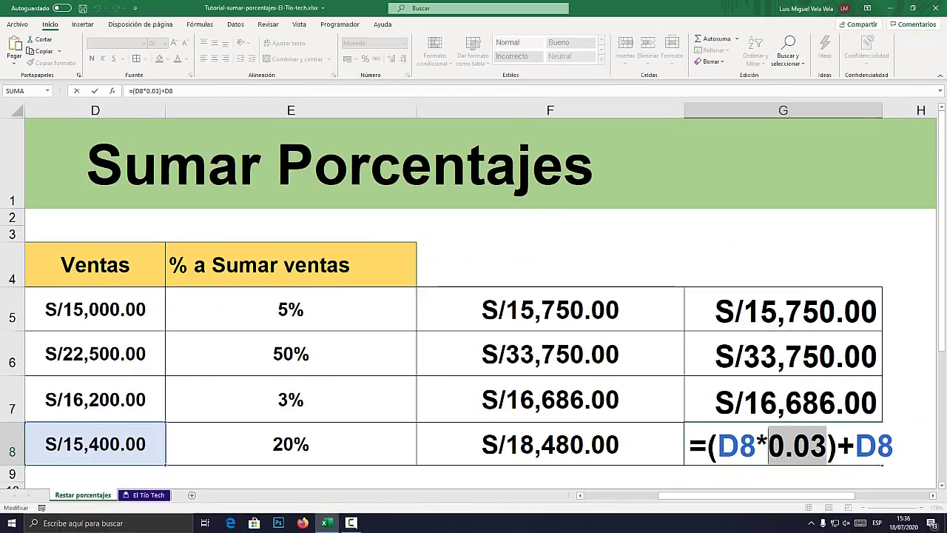
text(0.2)
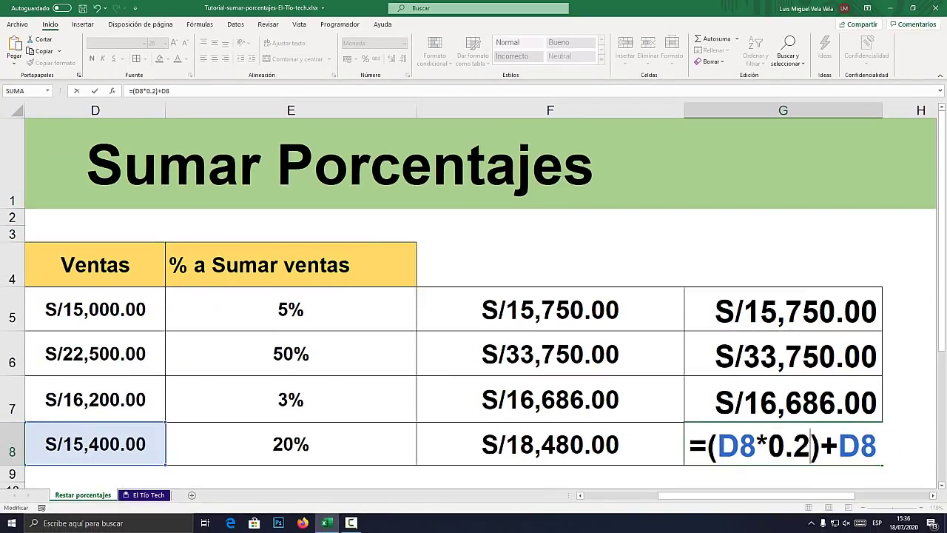
key(ctrl+Return)
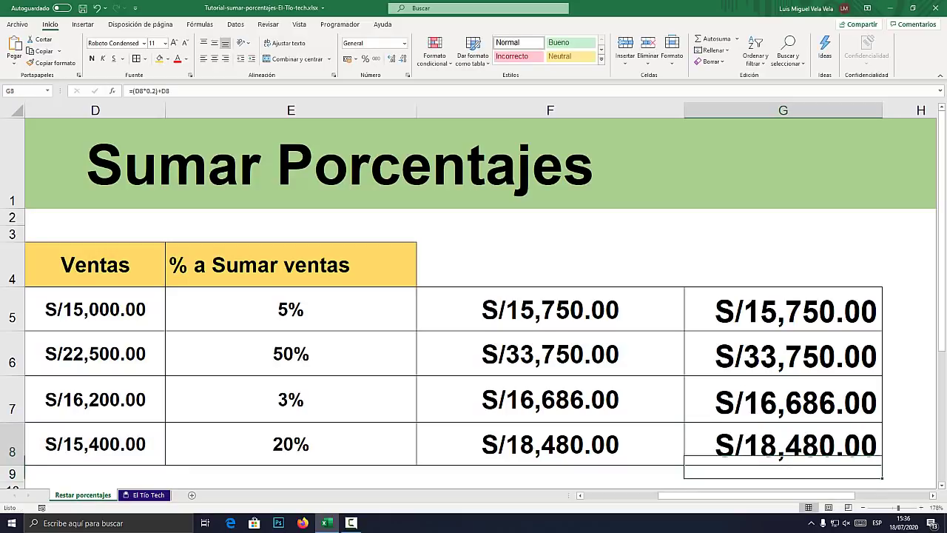
Change G5 to =(D5*E5)+D5, using E5 instead of 0.05, and fill it down through G8
click(550, 443)
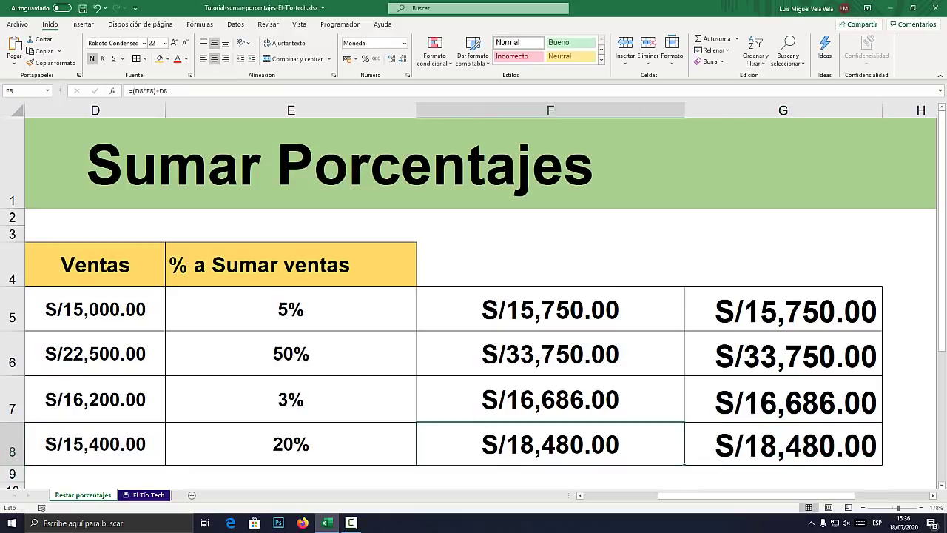
double_click(783, 311)
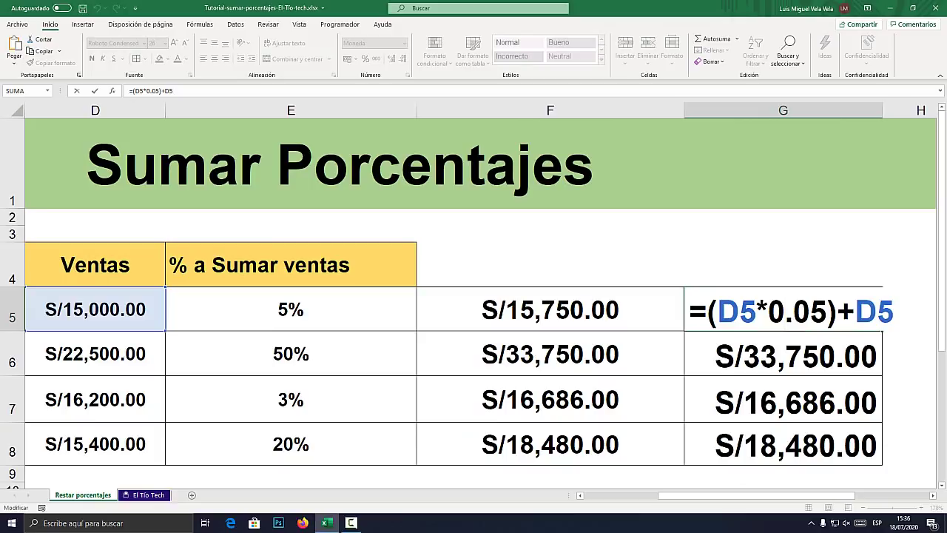
drag(827, 310, 756, 310)
click(784, 311)
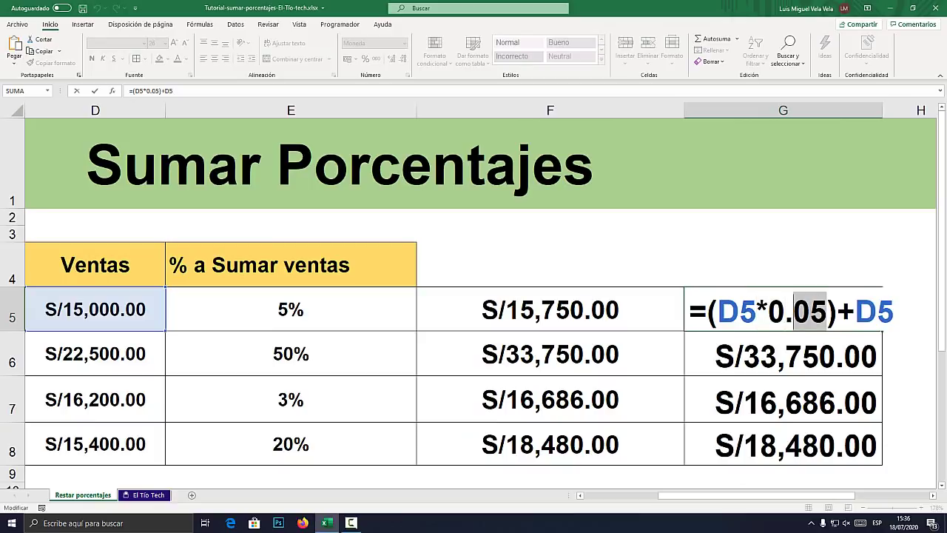
drag(827, 311, 768, 311)
click(291, 309)
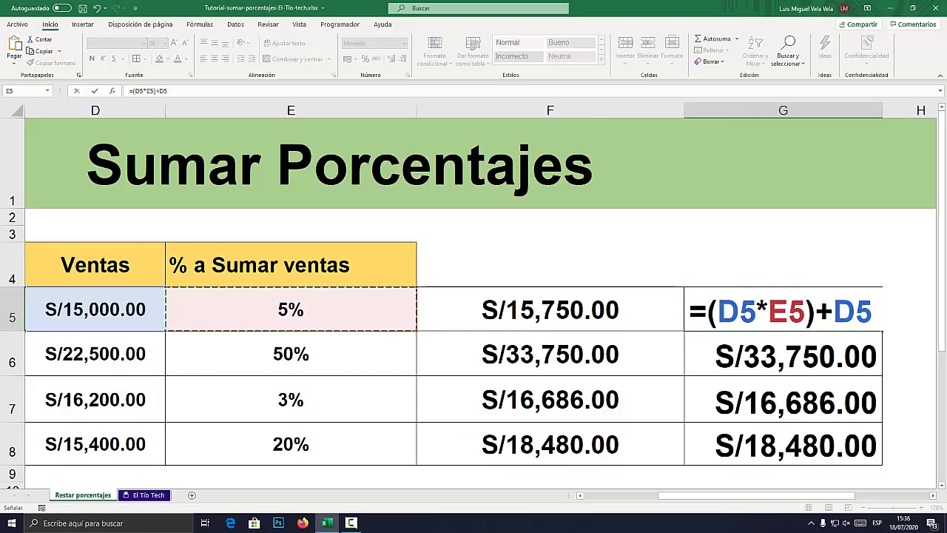
key(Return)
click(783, 309)
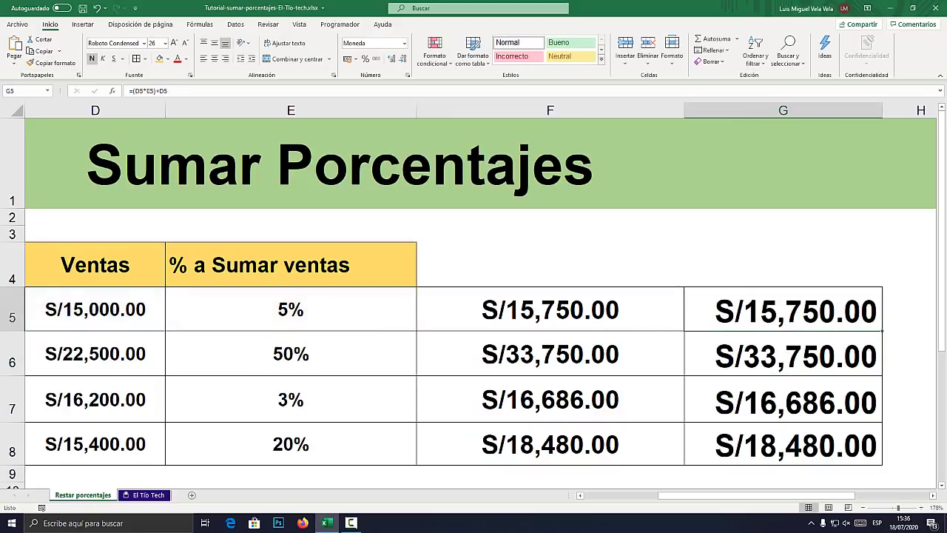
drag(882, 331, 882, 465)
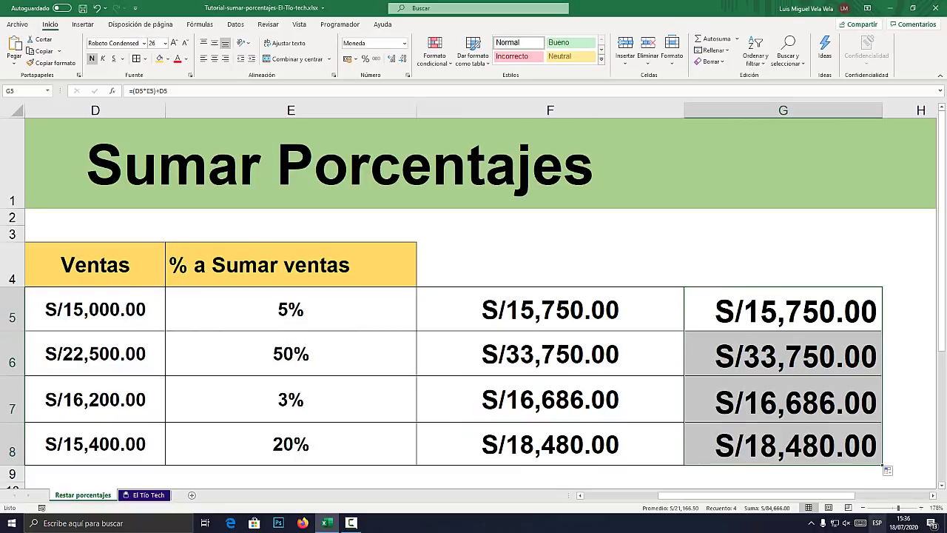
Scroll to the second table and highlight the header's S/. 20000 threshold and add-10% condition
scroll(473, 296, down, 1)
scroll(474, 296, down, 2)
scroll(474, 296, down, 1)
scroll(473, 296, down, 1)
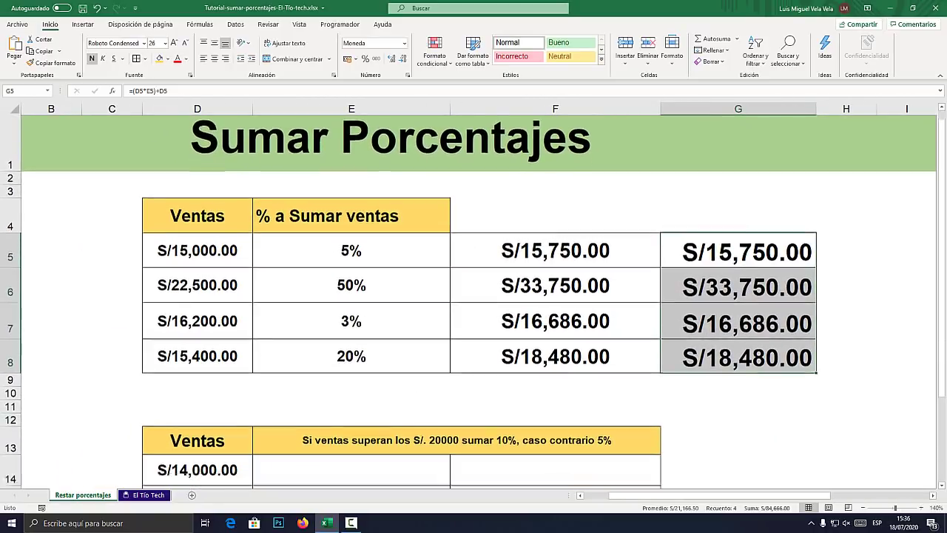
scroll(474, 296, down, 1)
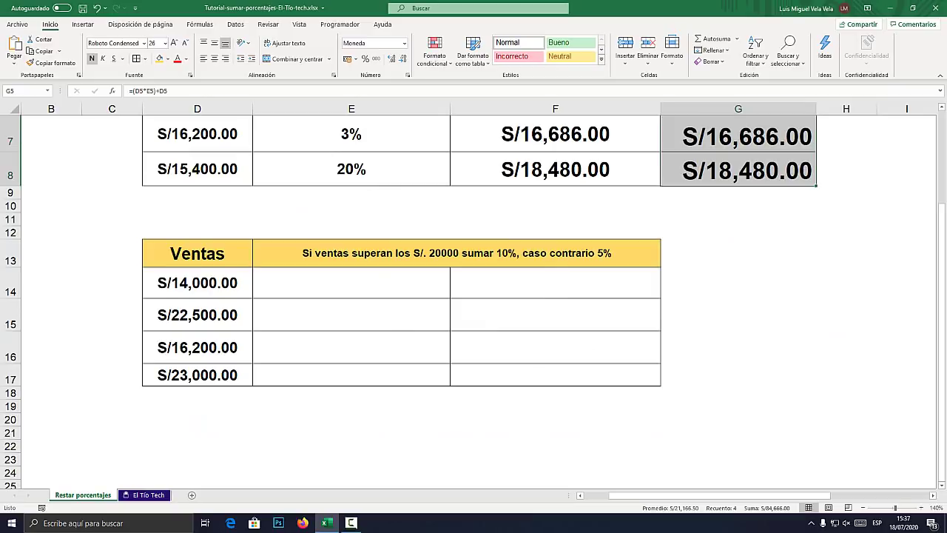
click(296, 245)
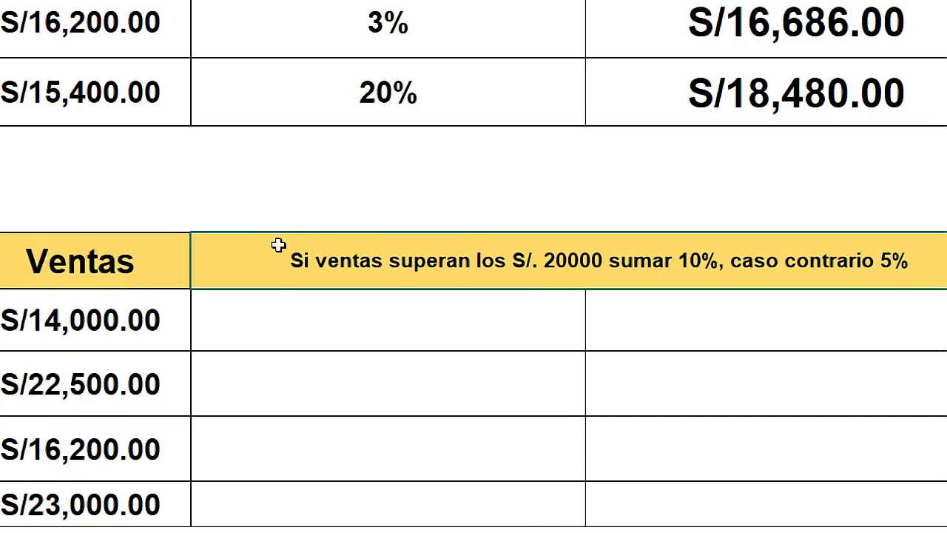
double_click(295, 271)
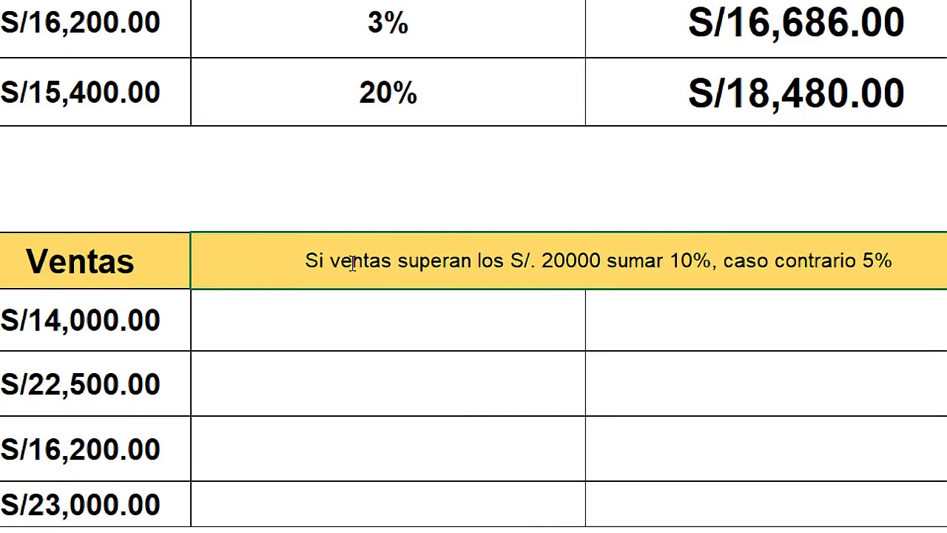
mouse_move(305, 260)
mouse_down()
mouse_move(555, 261)
mouse_move(511, 260)
mouse_up()
click(560, 261)
click(527, 259)
mouse_move(618, 260)
mouse_down()
mouse_move(876, 261)
mouse_move(891, 272)
mouse_up()
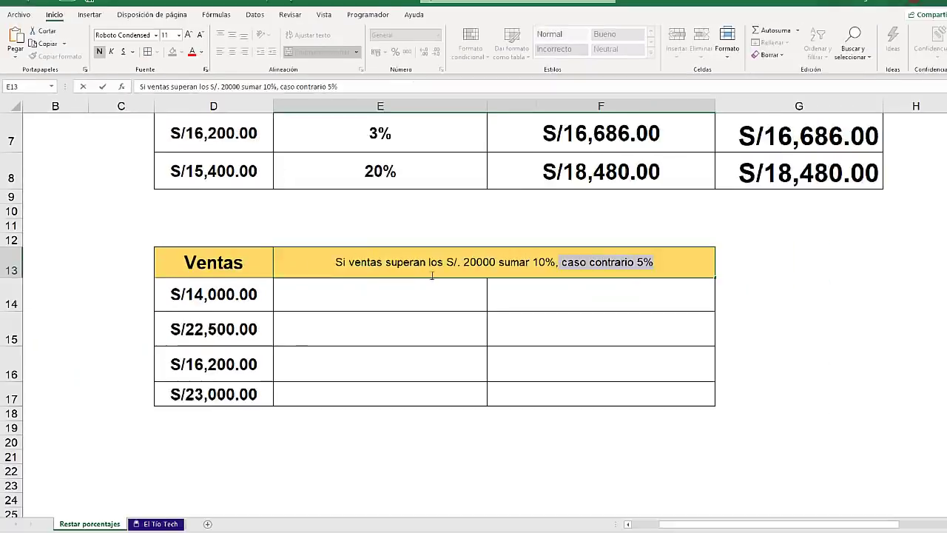
key(Return)
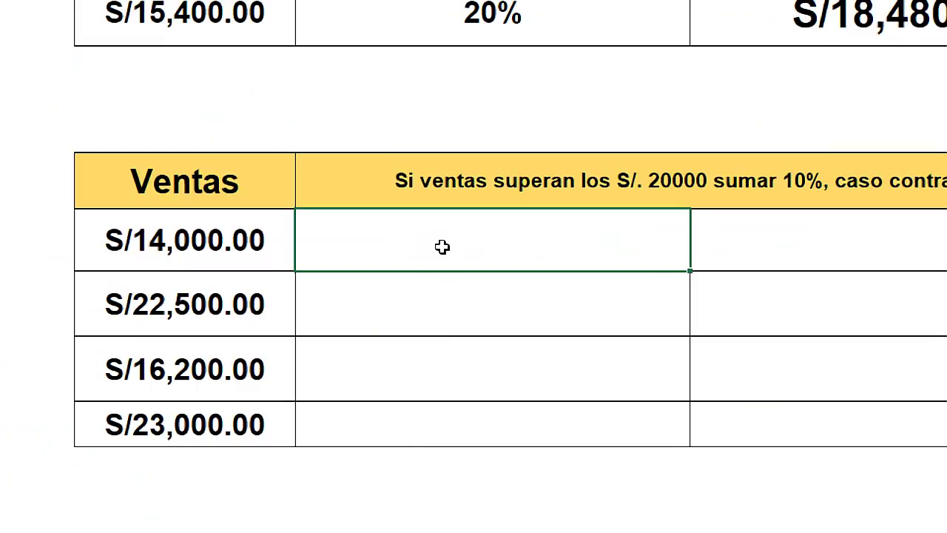
In E14, start an SI formula with the condition D14>20000
double_click(442, 246)
text(=)
text(SI)
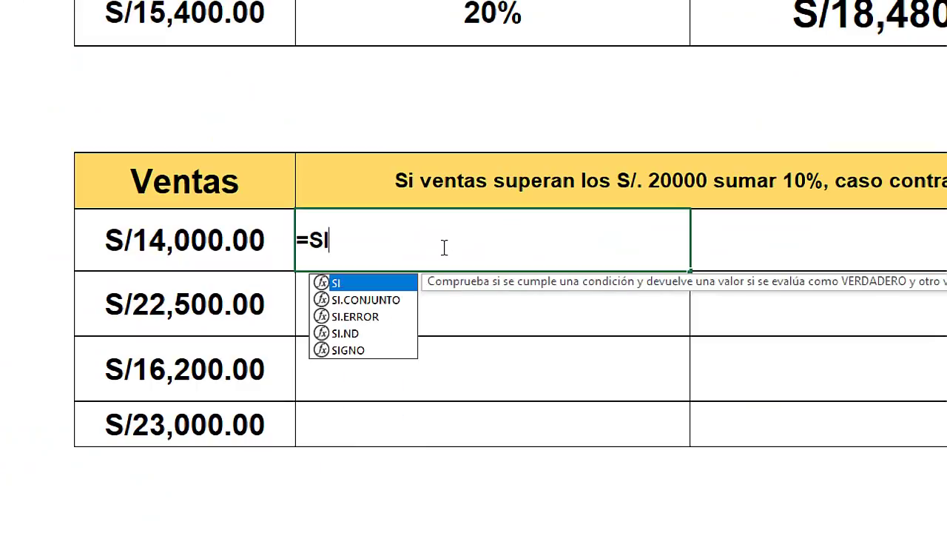
text(()
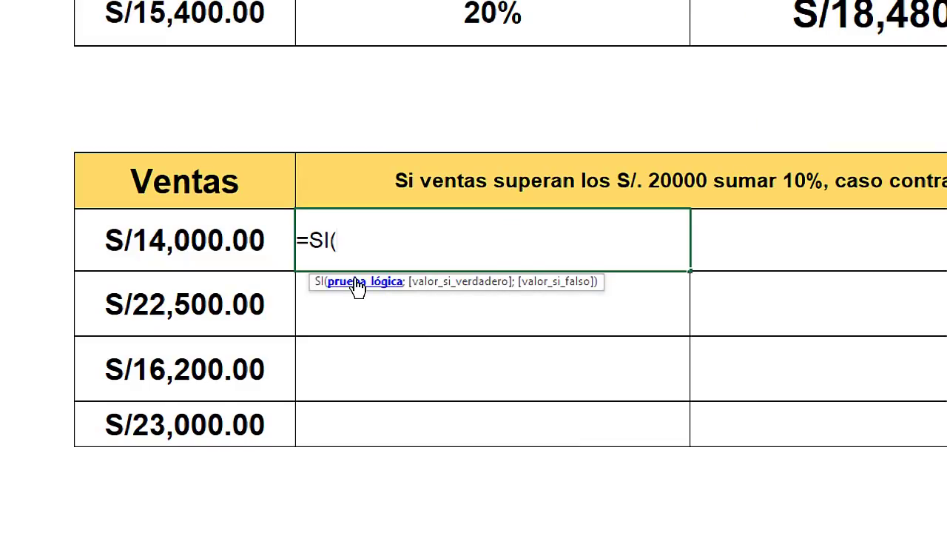
click(139, 240)
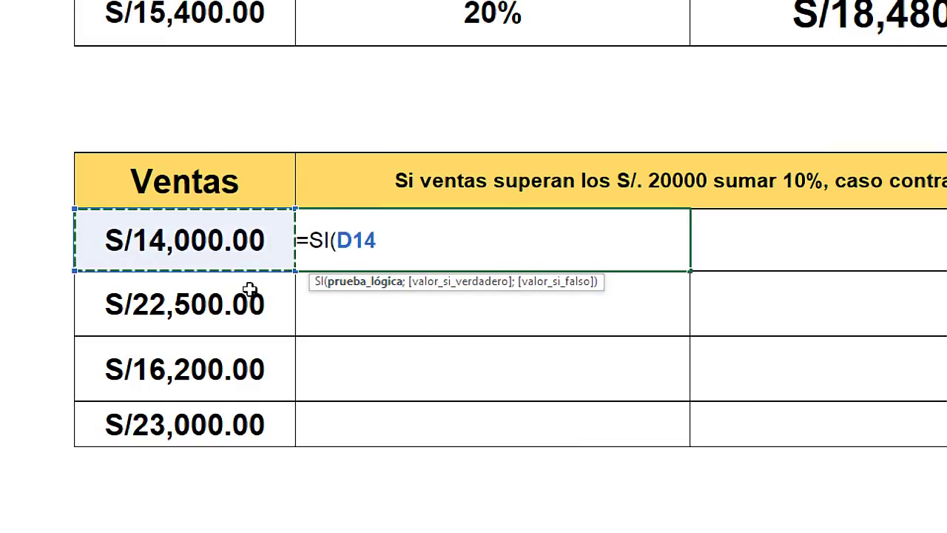
text(>)
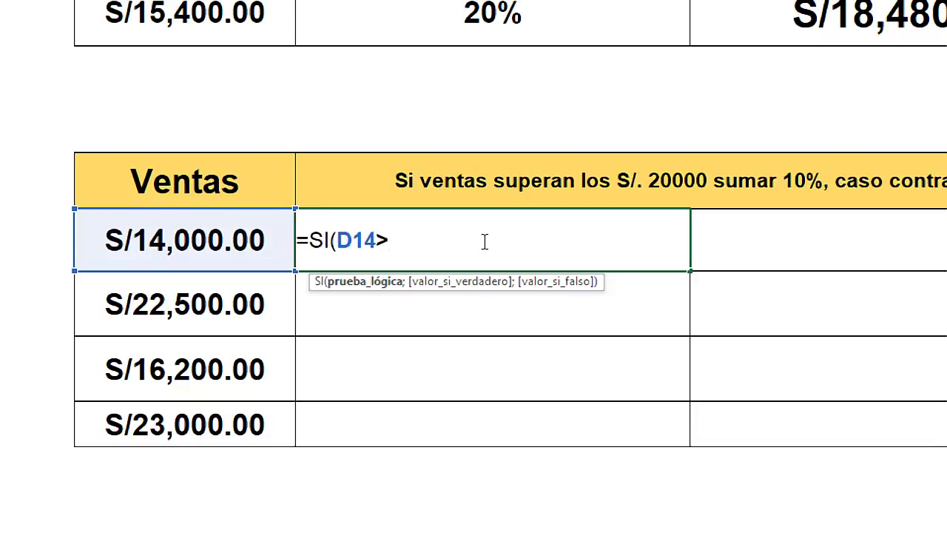
text(2000)
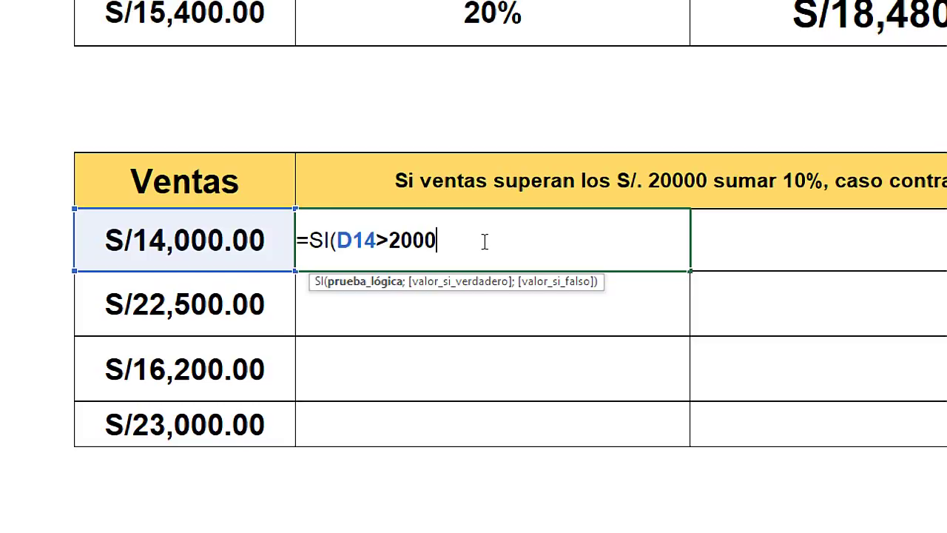
text(0)
drag(470, 236, 338, 240)
click(456, 240)
text(;)
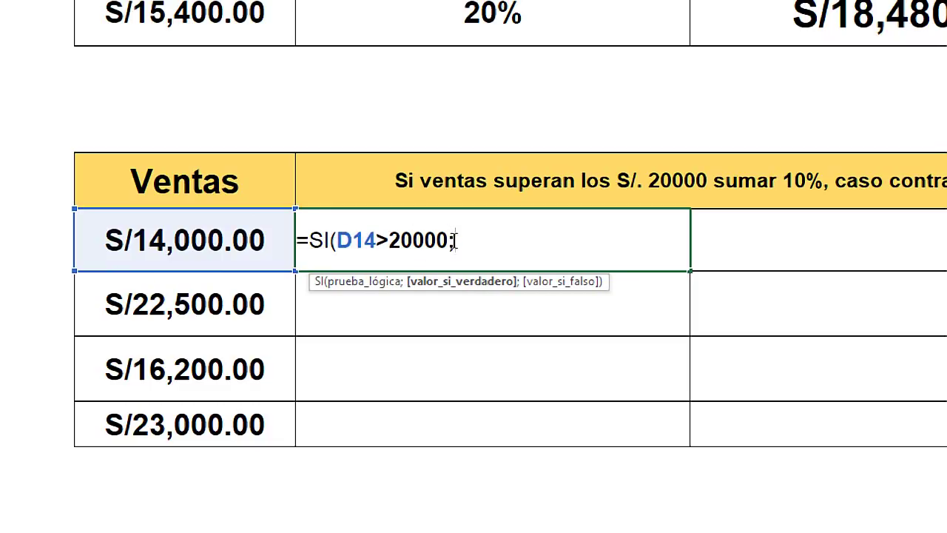
drag(449, 240, 338, 239)
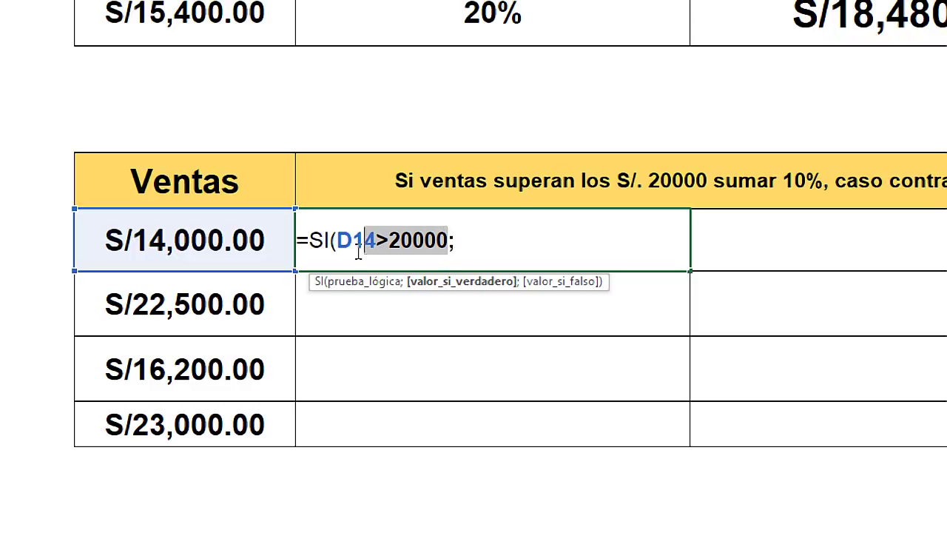
click(483, 247)
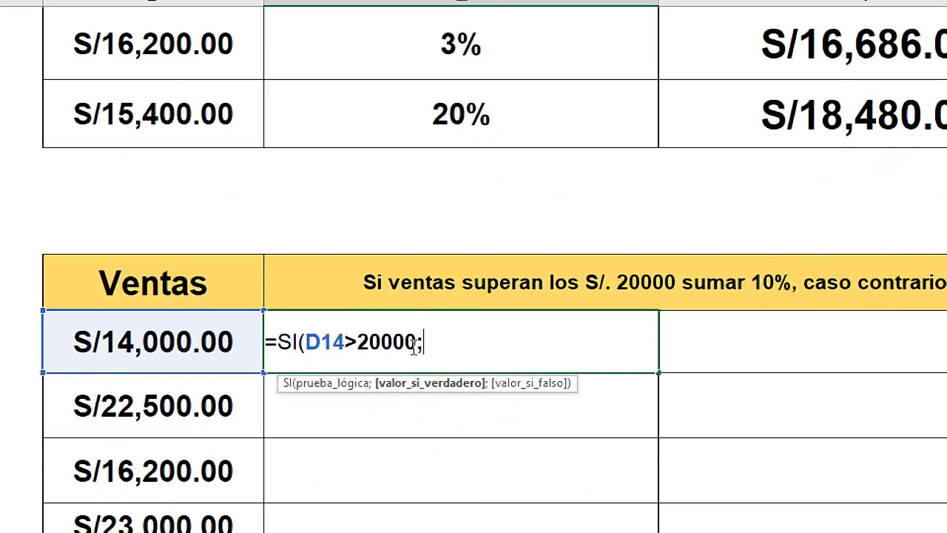
Add (D14*10%)+D14 as the true result and "No supera" as the otherwise value
click(168, 342)
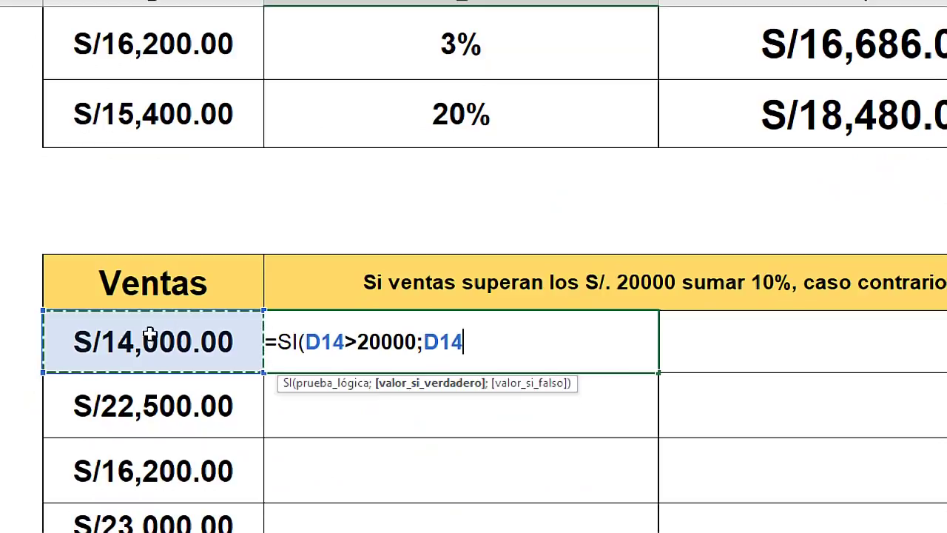
text(*)
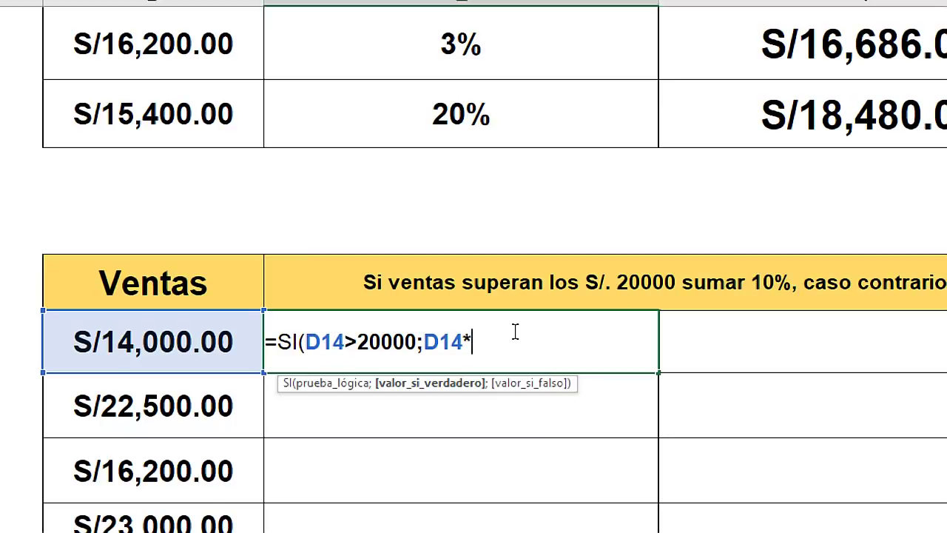
text(10%)
click(425, 341)
text(()
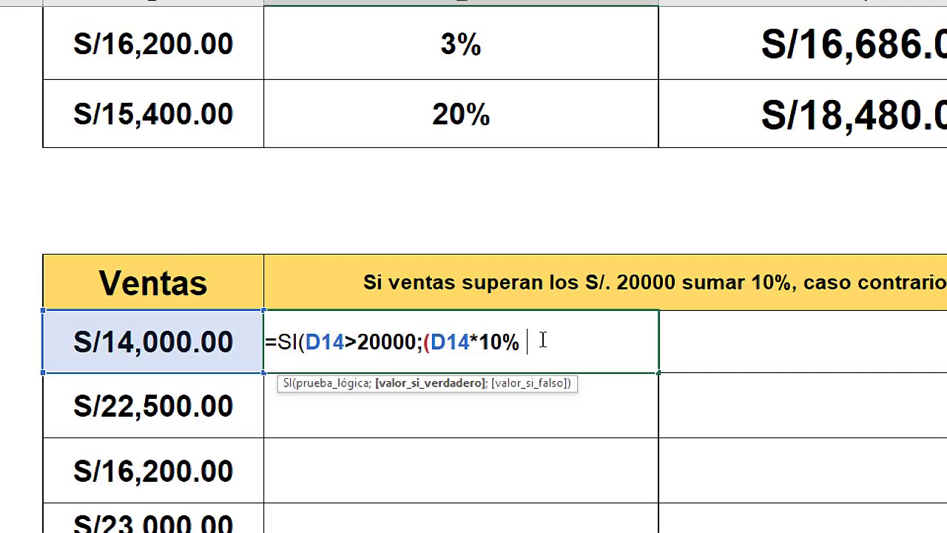
text()+)
click(194, 341)
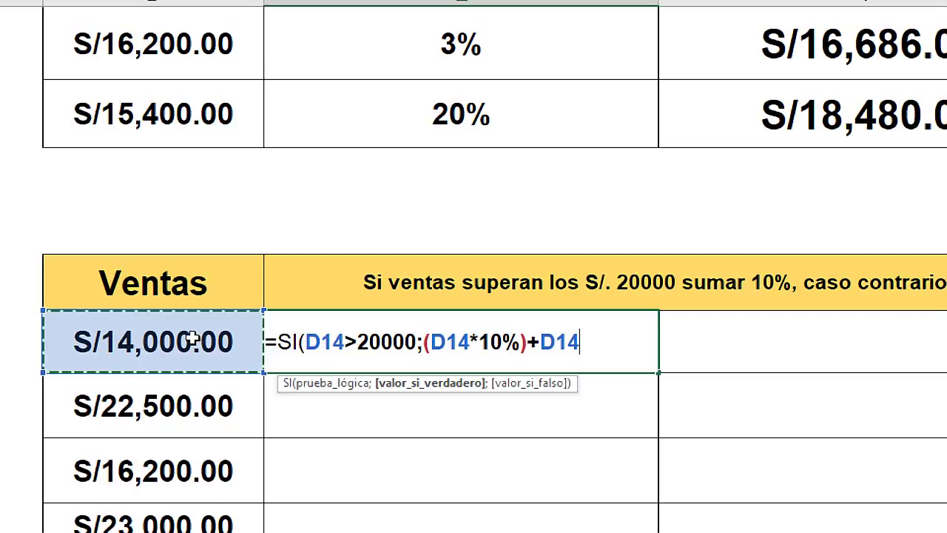
text(;")
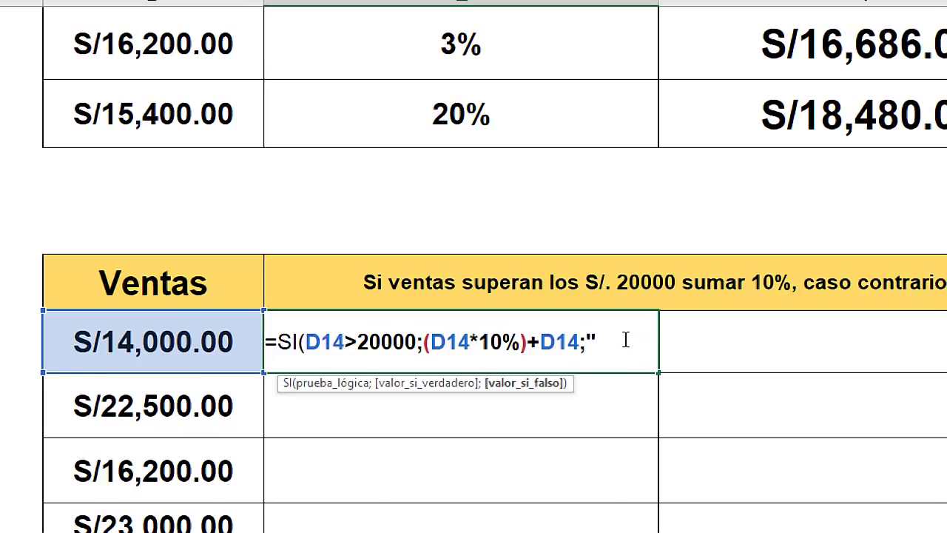
text(No supera)
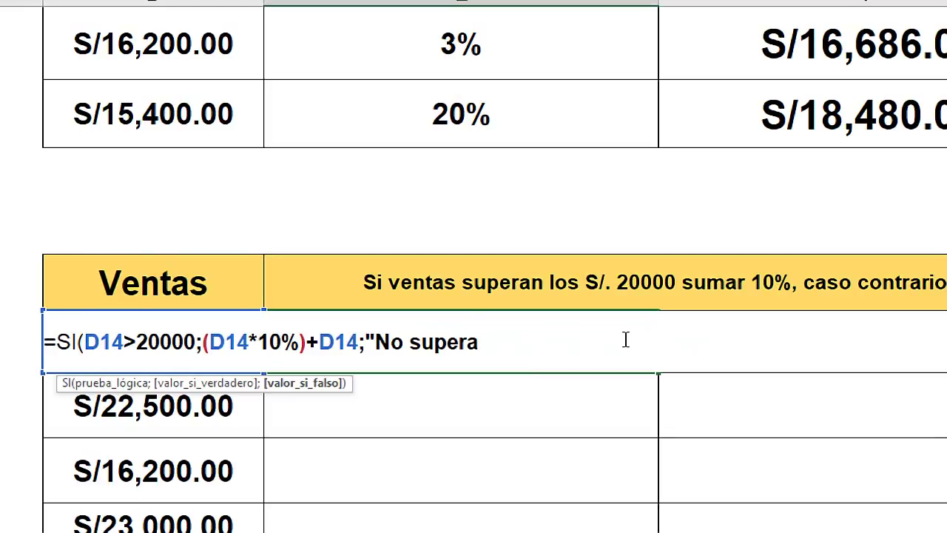
text("))
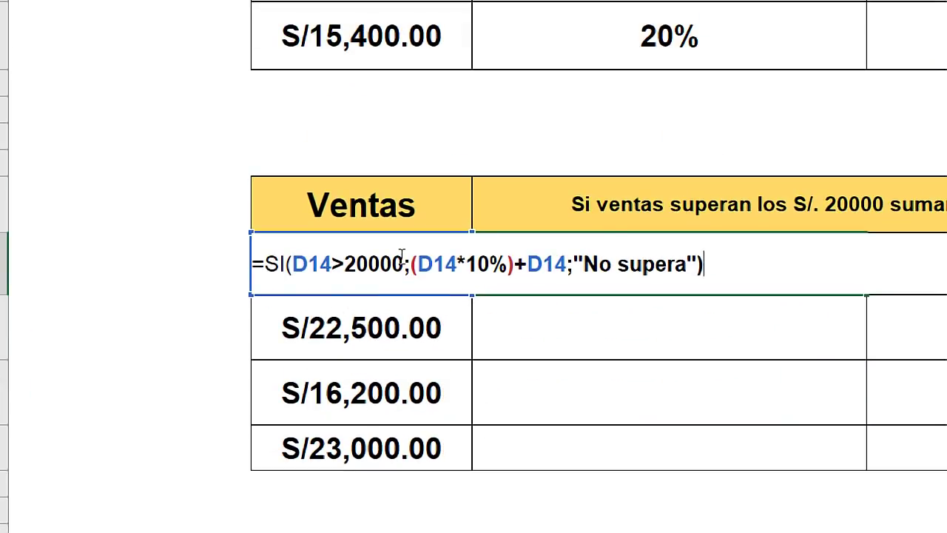
Review each part of the SI formula and commit it, showing No supera
click(404, 263)
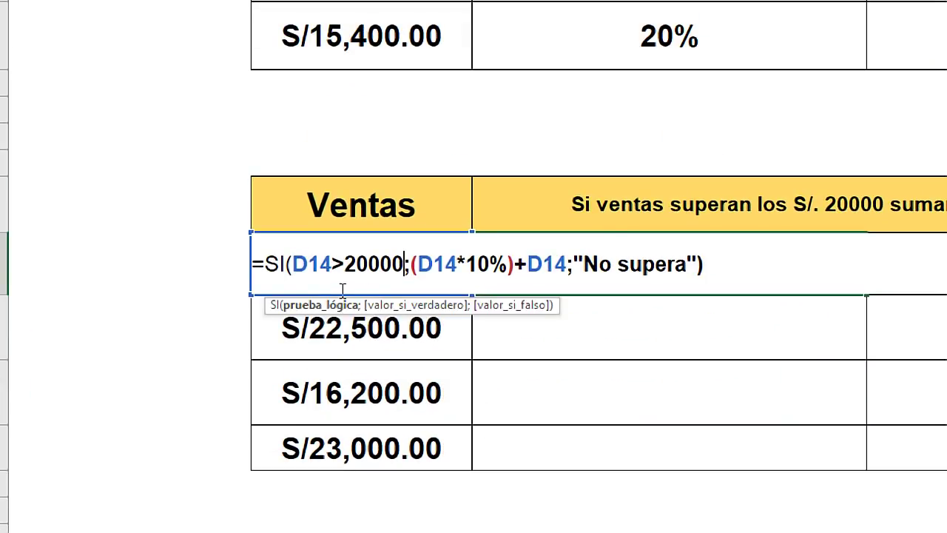
drag(290, 264, 333, 264)
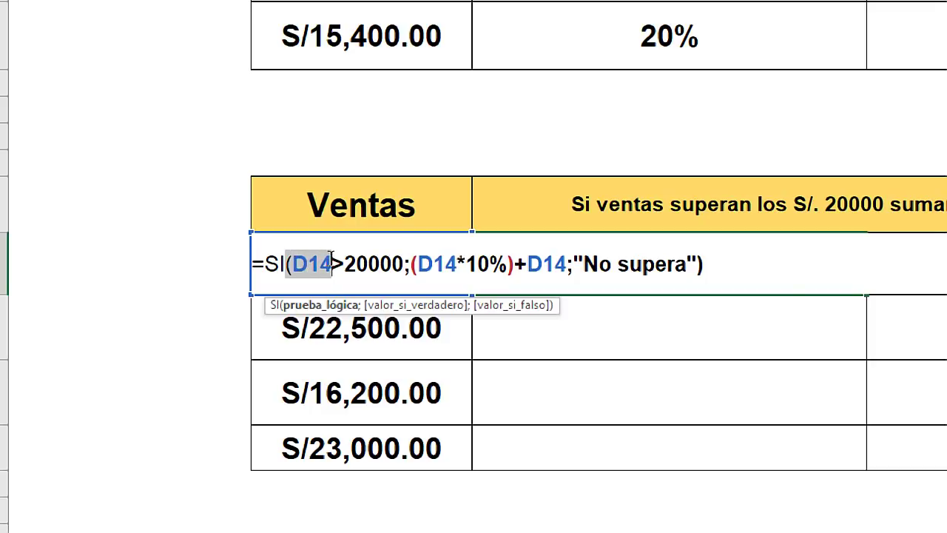
drag(404, 264, 344, 265)
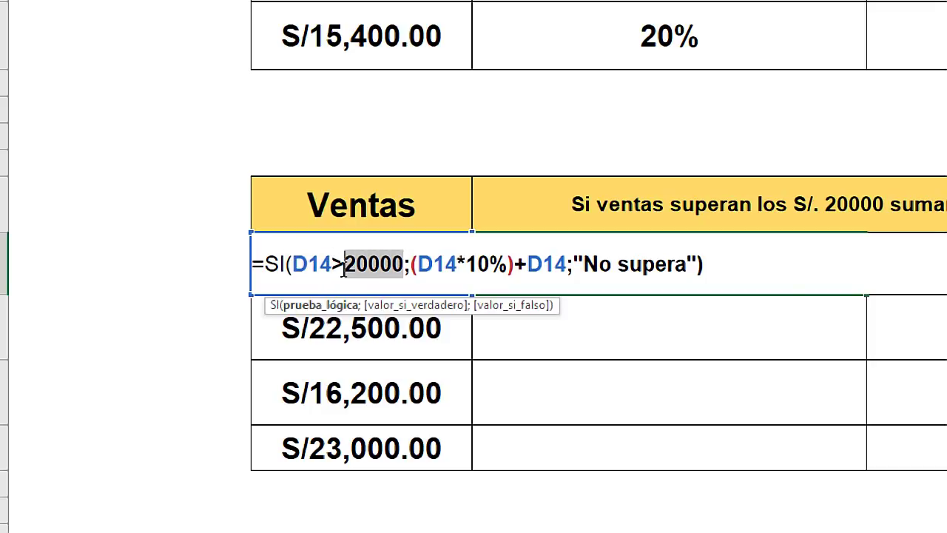
drag(411, 265, 624, 265)
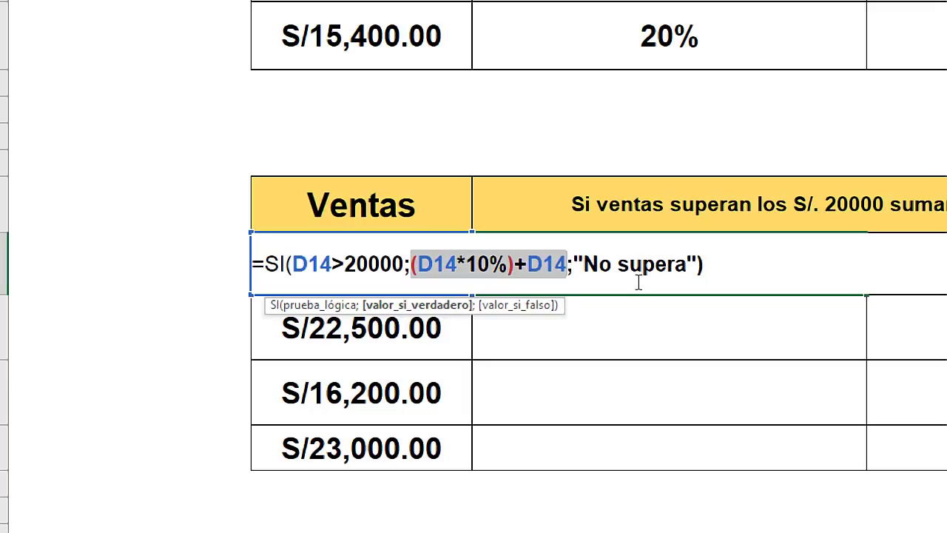
click(459, 267)
drag(507, 264, 422, 266)
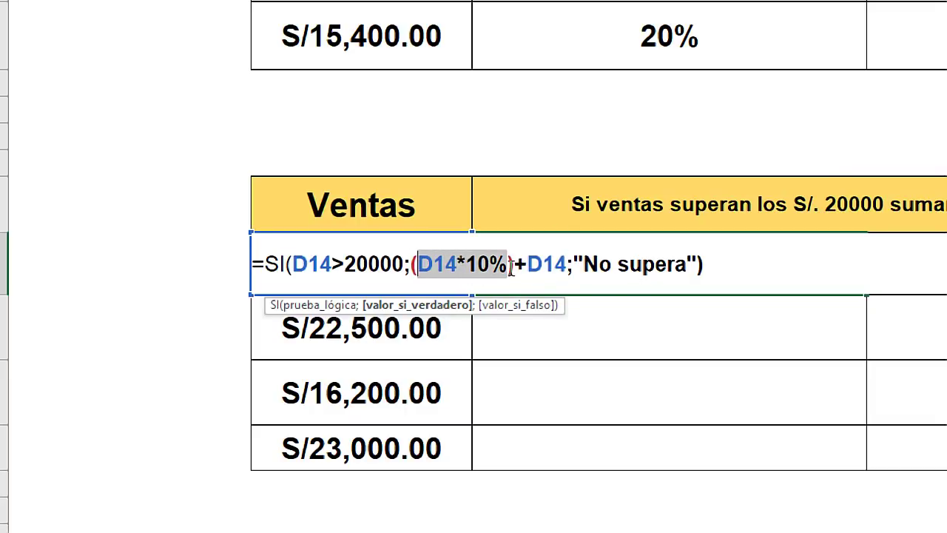
mouse_move(527, 265)
mouse_down()
mouse_move(516, 267)
mouse_move(535, 264)
mouse_move(527, 264)
mouse_up()
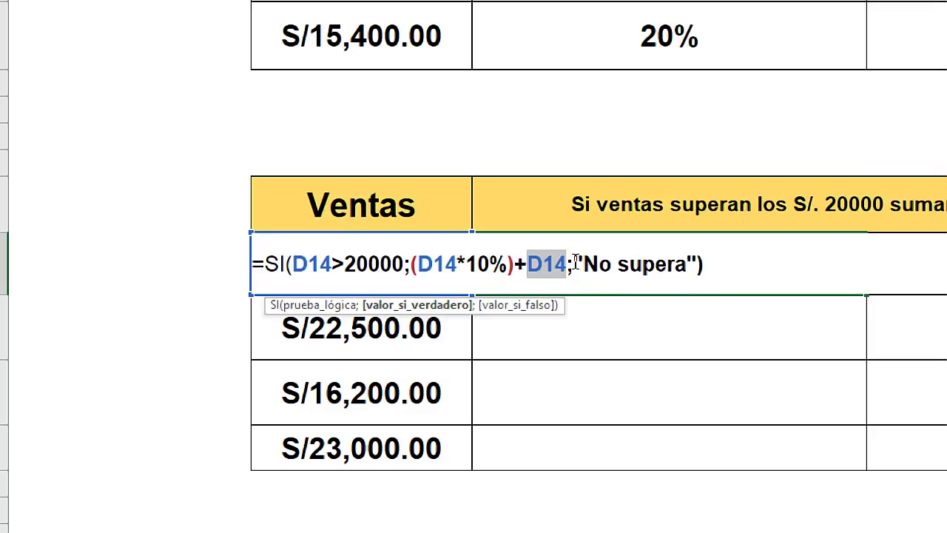
drag(576, 264, 694, 264)
click(704, 264)
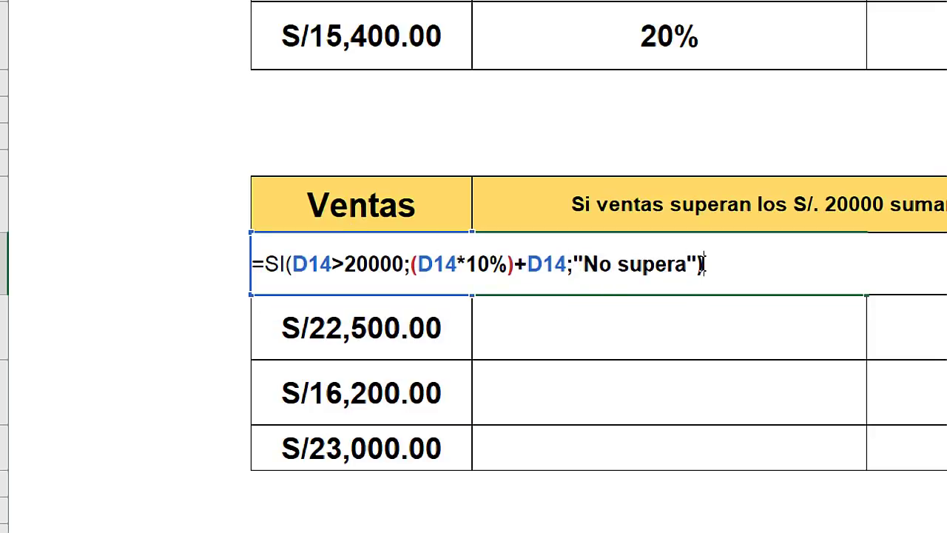
key(Return)
Fill the E14 formula down through E17 and inspect the 2475000% result's formula
click(693, 264)
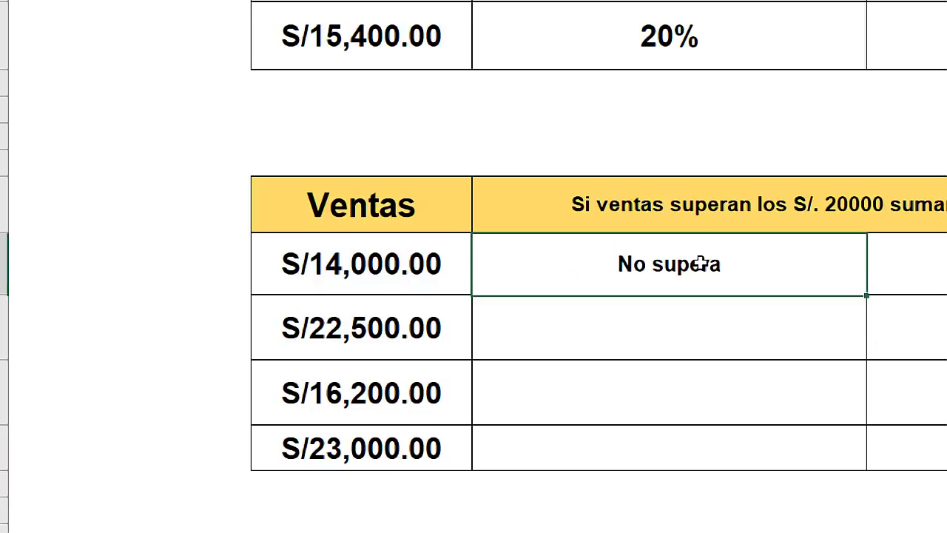
drag(853, 296, 847, 448)
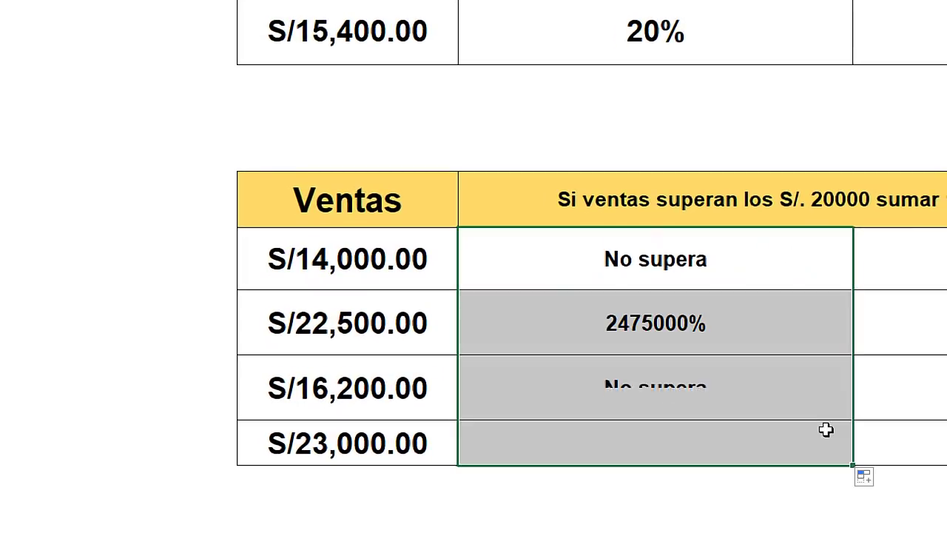
click(334, 330)
click(637, 298)
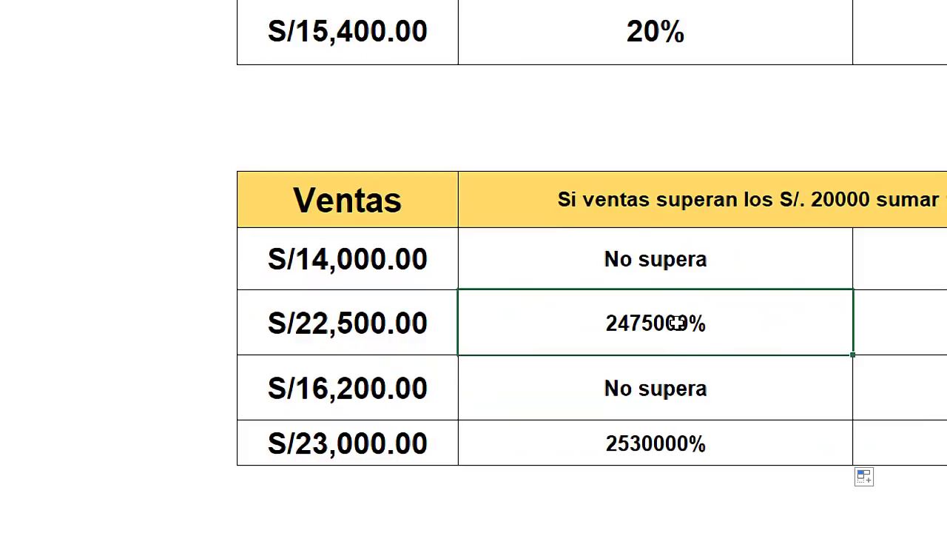
double_click(675, 322)
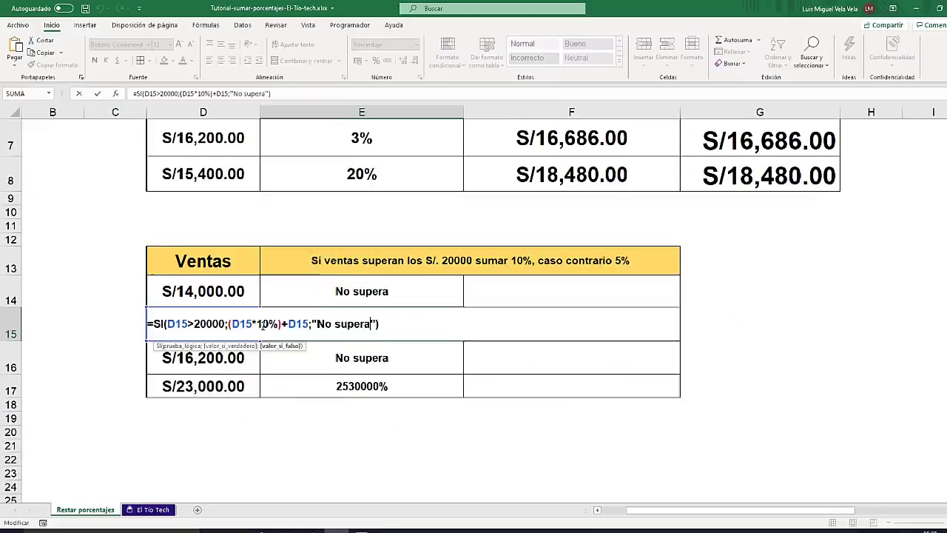
key(Escape)
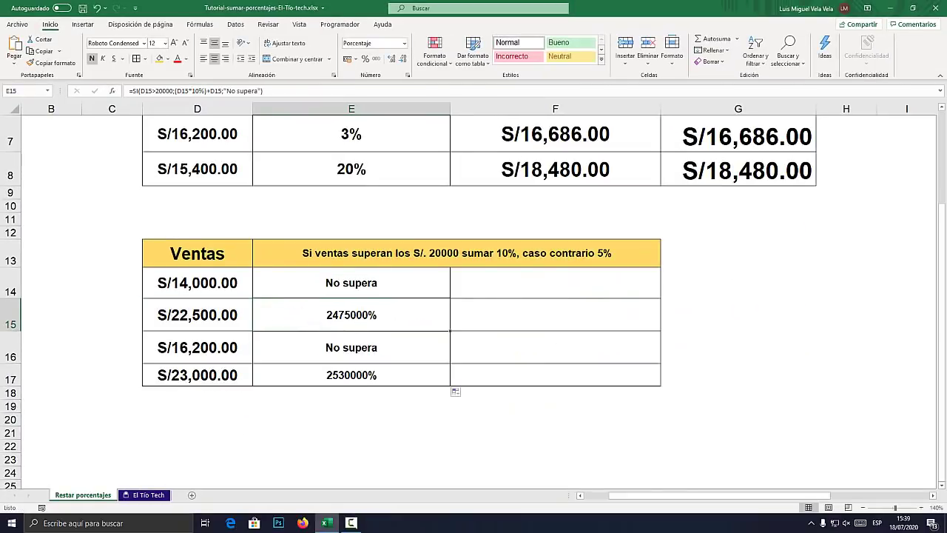
Change the E14:E17 number format from Porcentaje to Número
drag(351, 283, 352, 375)
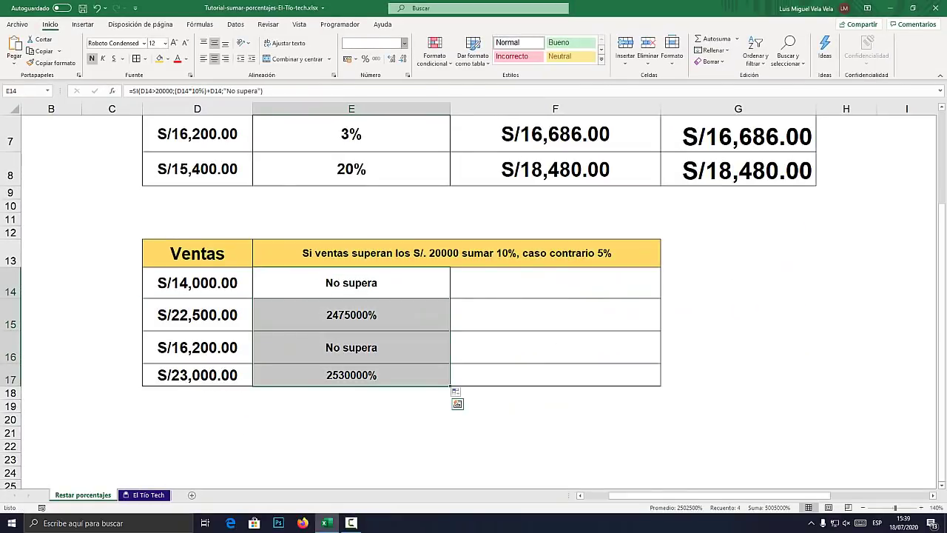
click(404, 42)
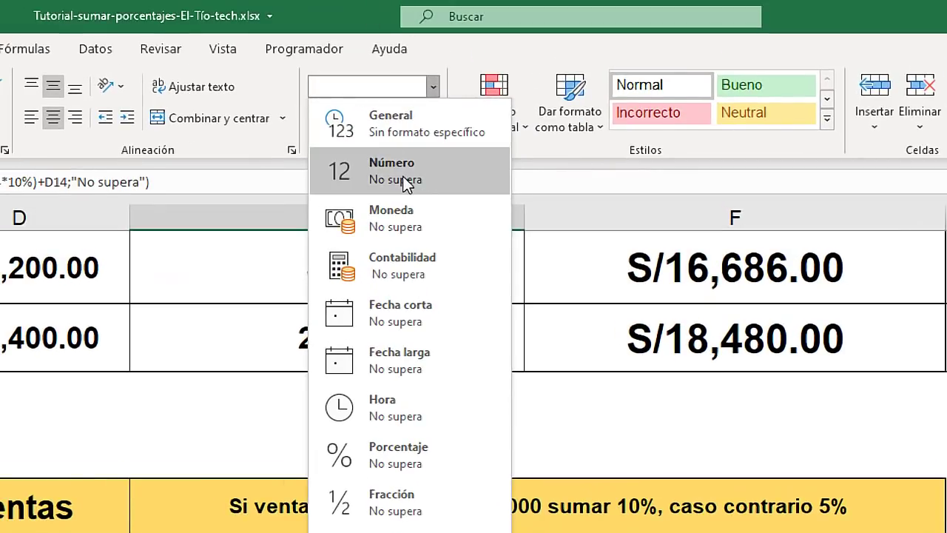
click(398, 455)
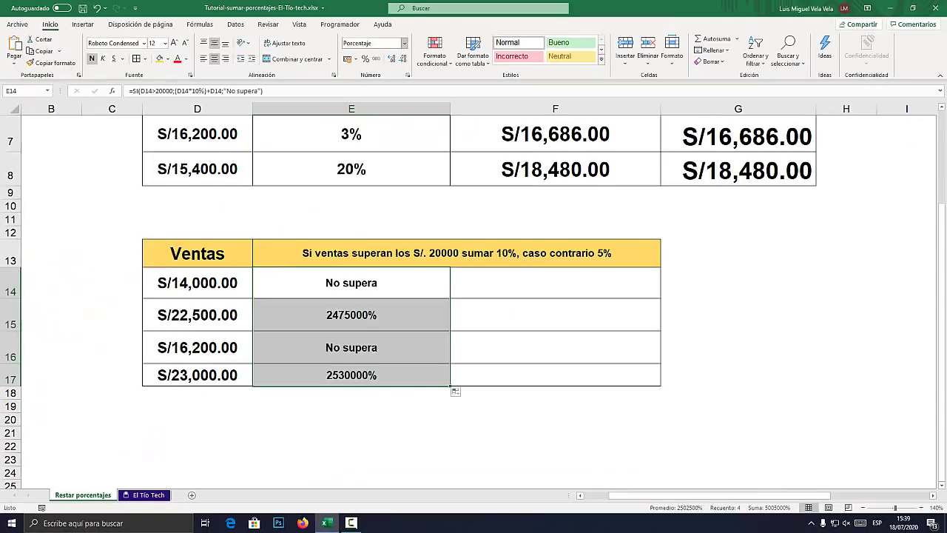
click(404, 42)
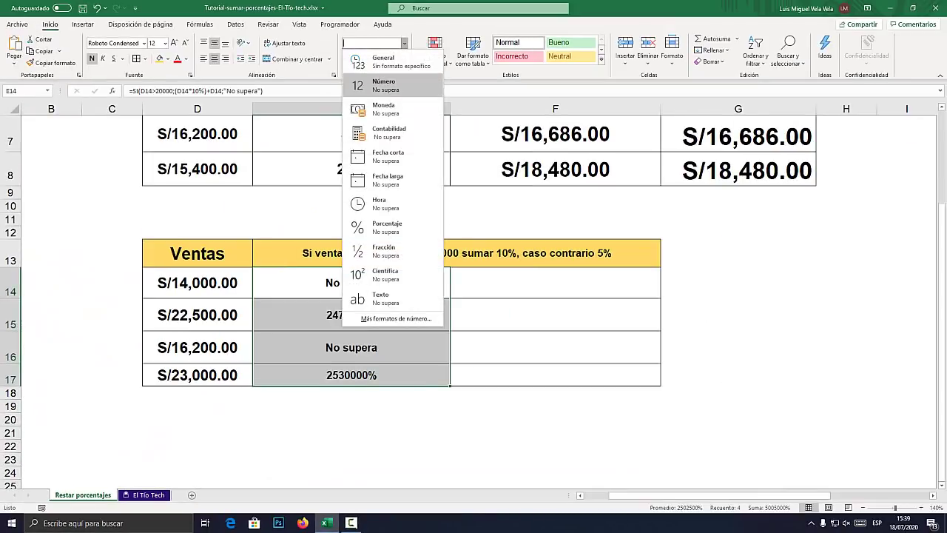
click(370, 80)
Compare the 22,500 and 23,000 sales with their 24750.00 and 25300.00 results
click(351, 398)
click(351, 315)
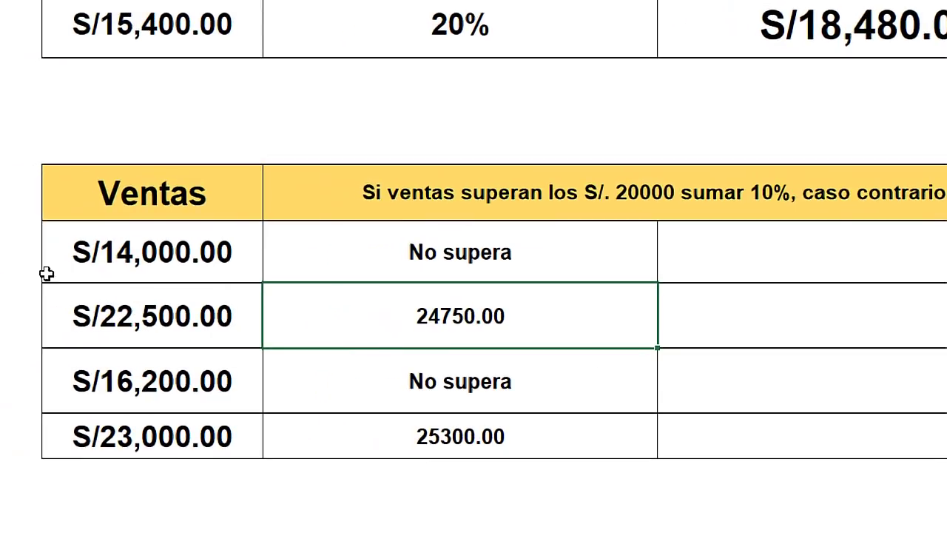
drag(97, 313, 396, 304)
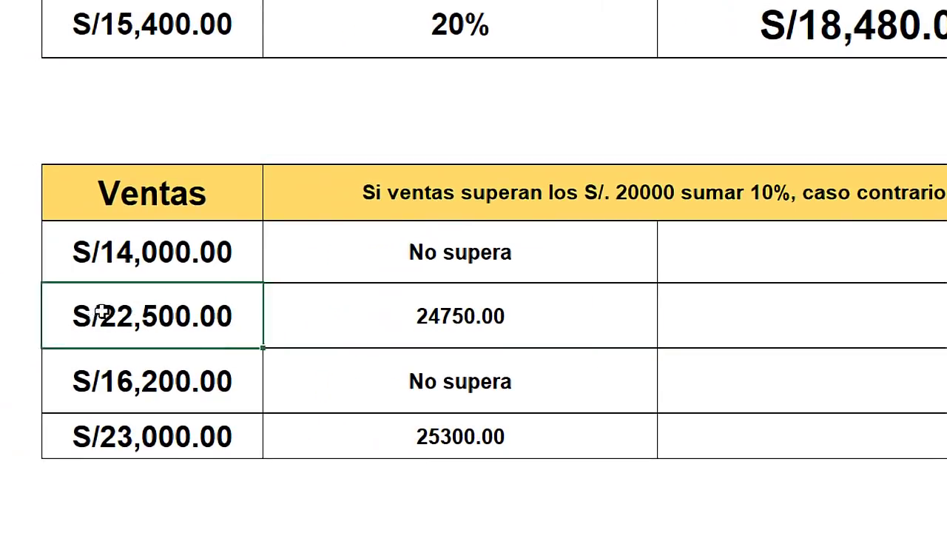
drag(130, 442, 445, 429)
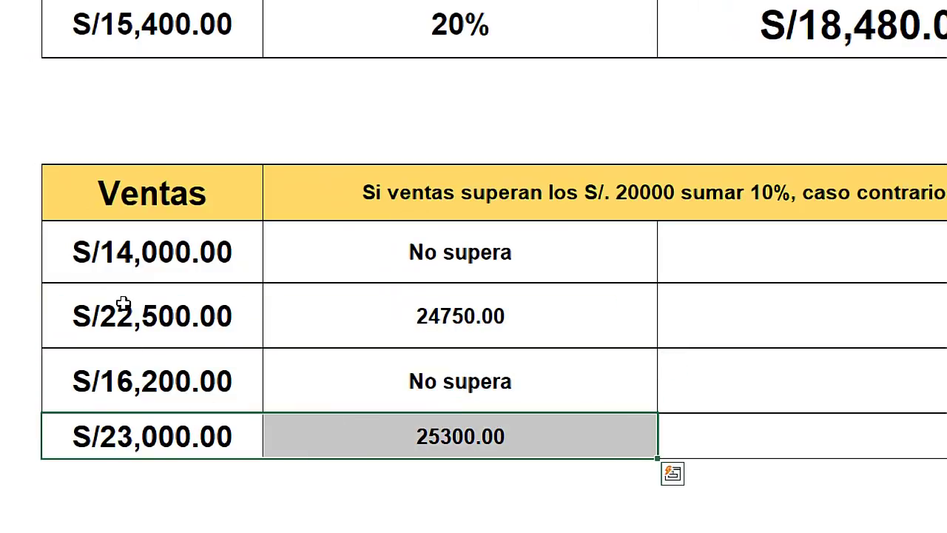
drag(124, 304, 394, 295)
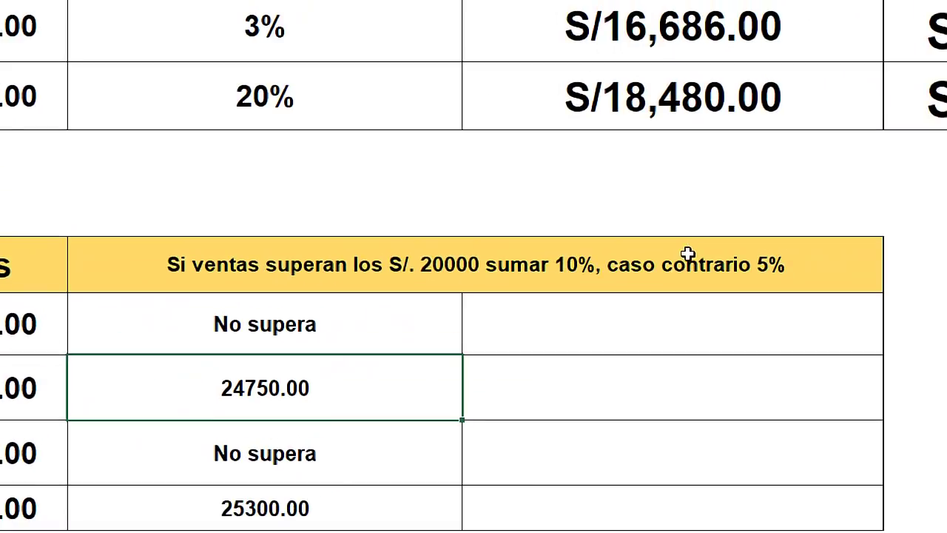
Highlight 'caso contrario' and the 5% in the rule header
click(650, 265)
double_click(651, 264)
drag(605, 264, 723, 264)
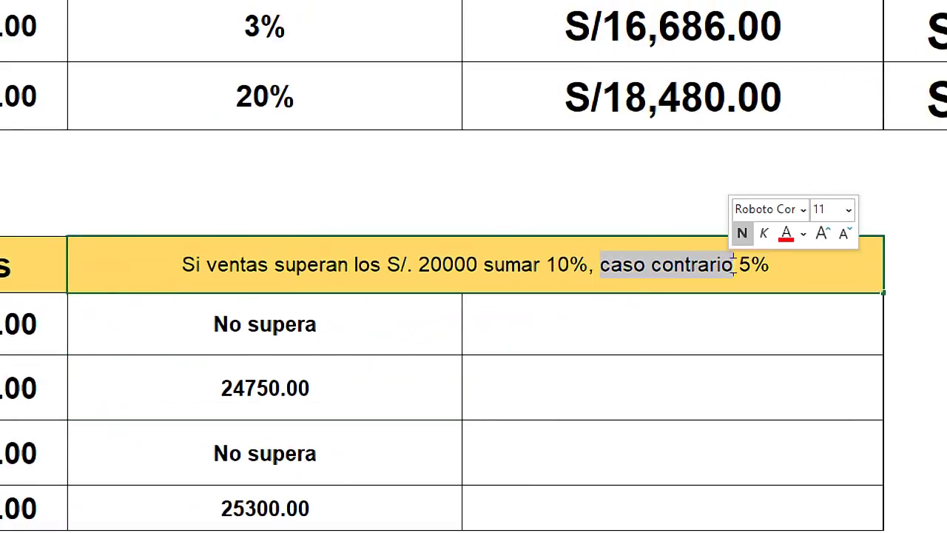
click(768, 264)
double_click(767, 265)
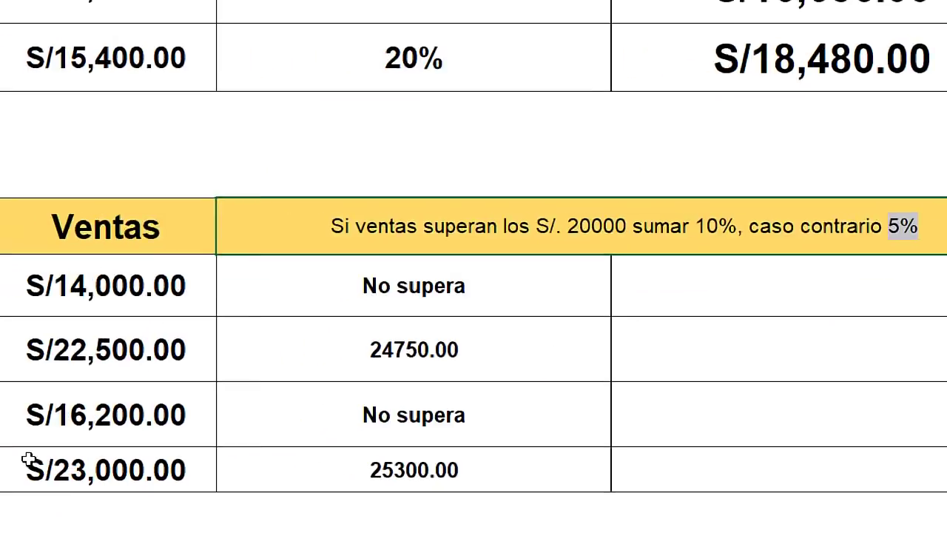
In E14, replace "No supera" with a pasted copy of the increase expression using 5%
click(512, 313)
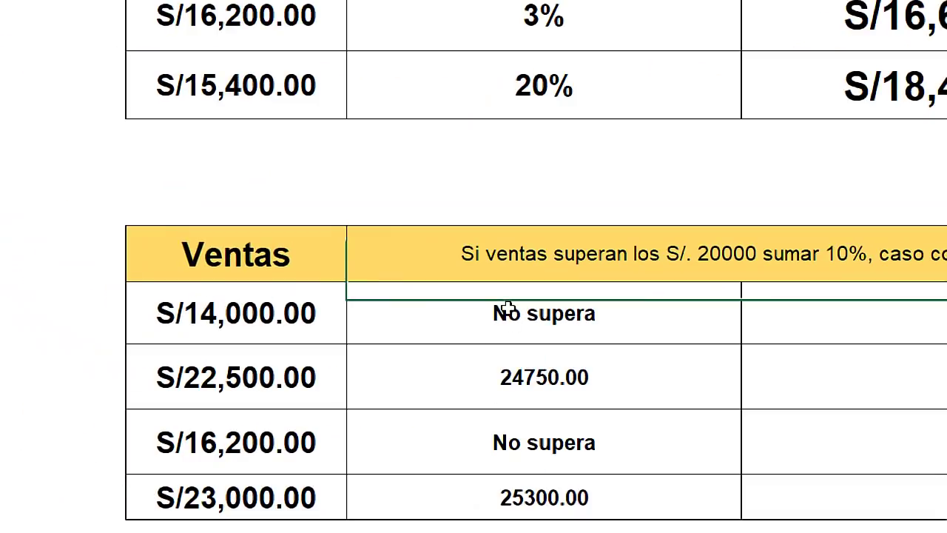
double_click(510, 311)
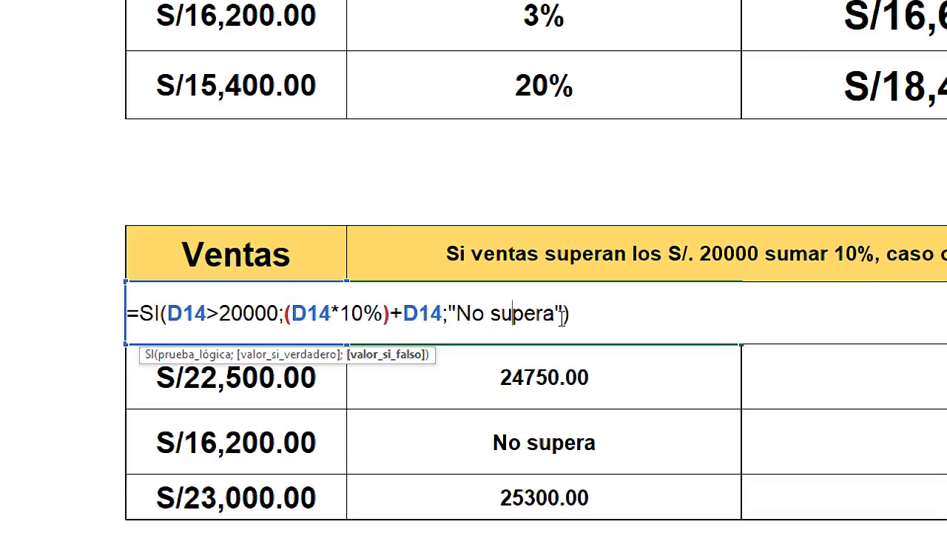
drag(562, 316, 451, 311)
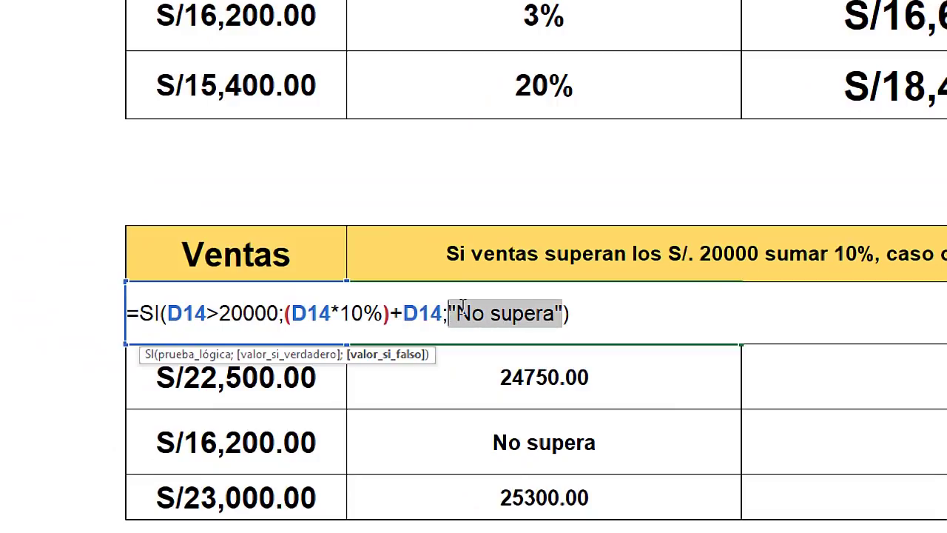
key(BackSpace)
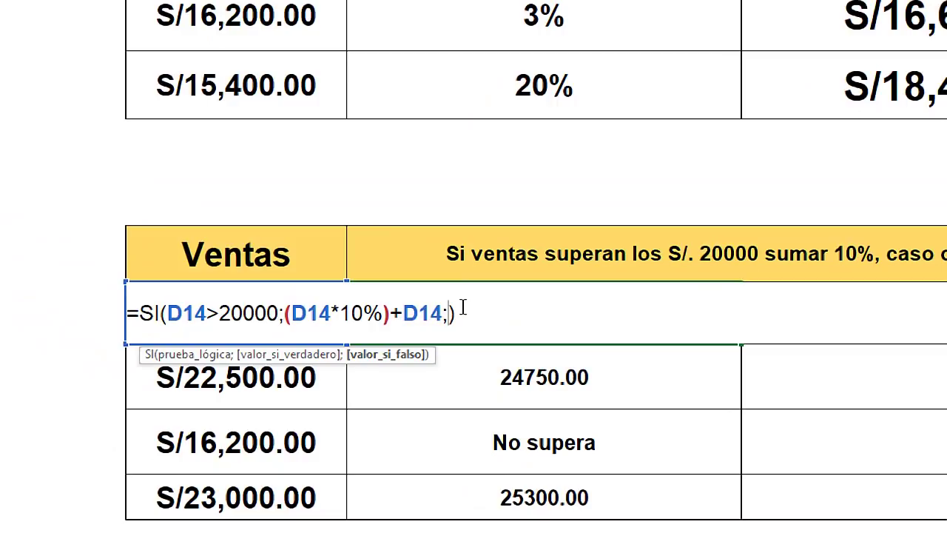
drag(444, 309, 297, 320)
key(ctrl+c)
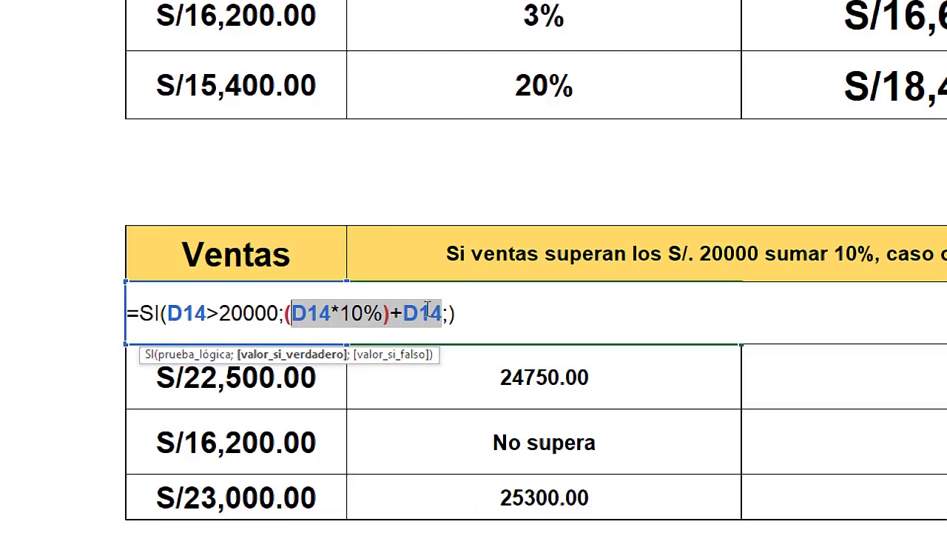
click(453, 313)
key(ctrl+v)
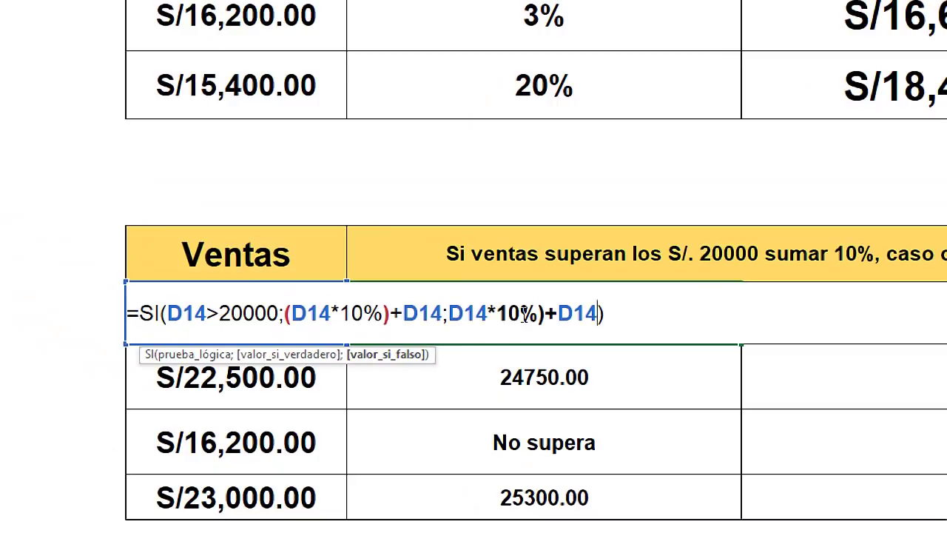
drag(522, 314, 496, 313)
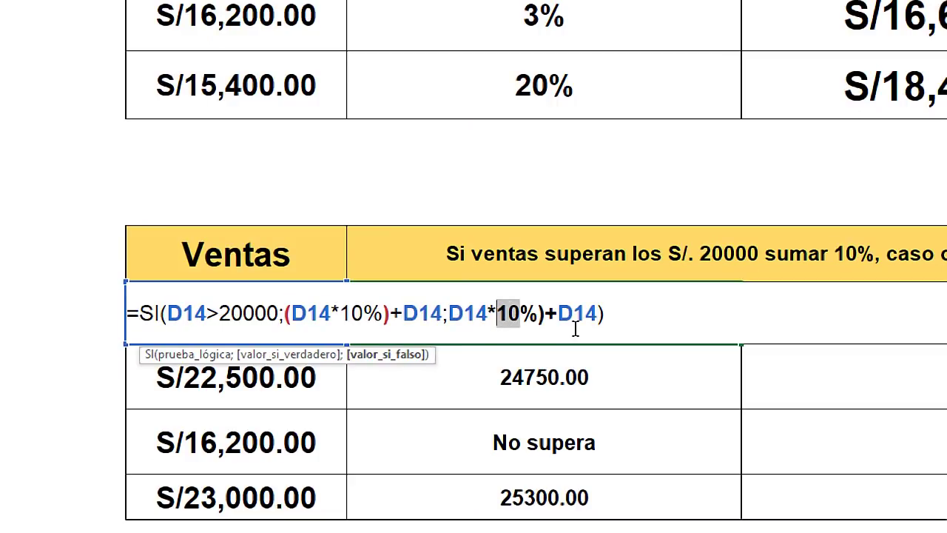
text(5)
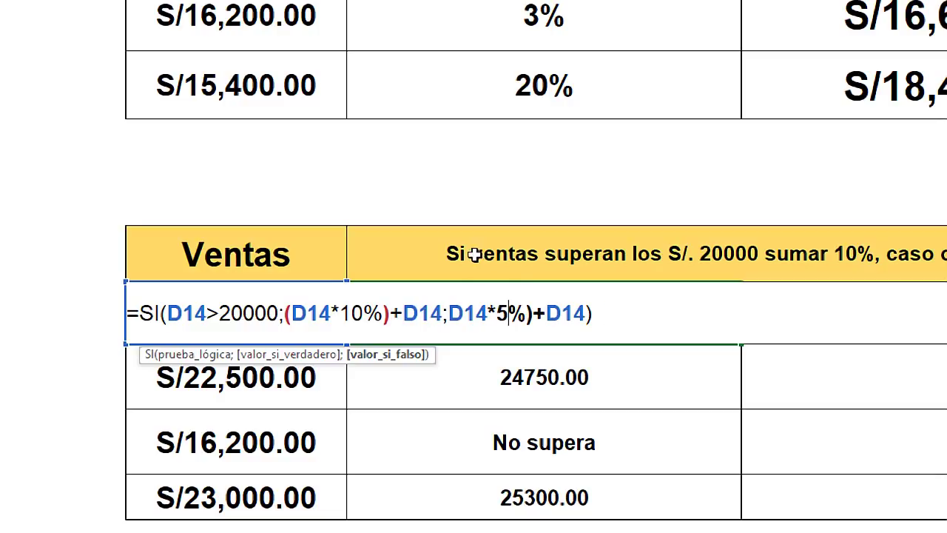
Walk through the formula's D14>20000 condition and 10% increase branch
drag(285, 313, 442, 313)
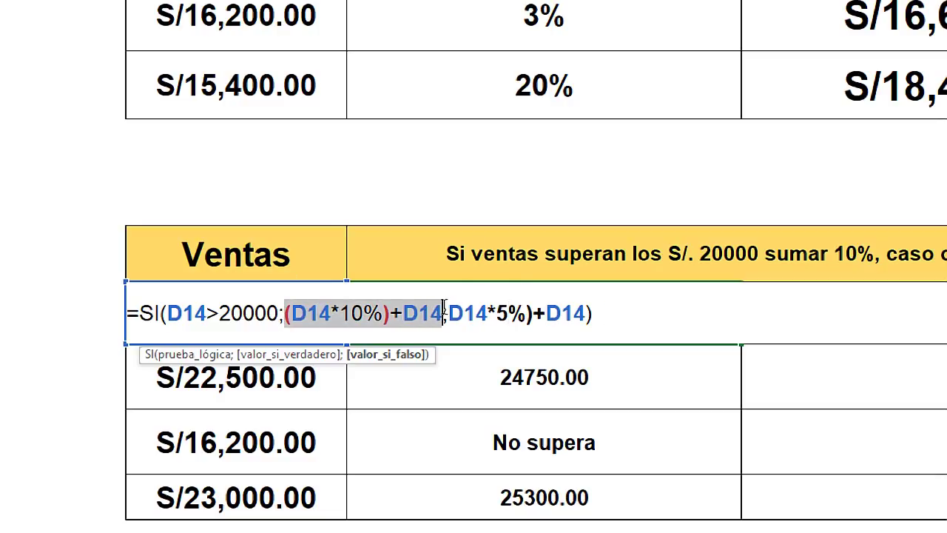
click(278, 314)
drag(277, 314, 167, 314)
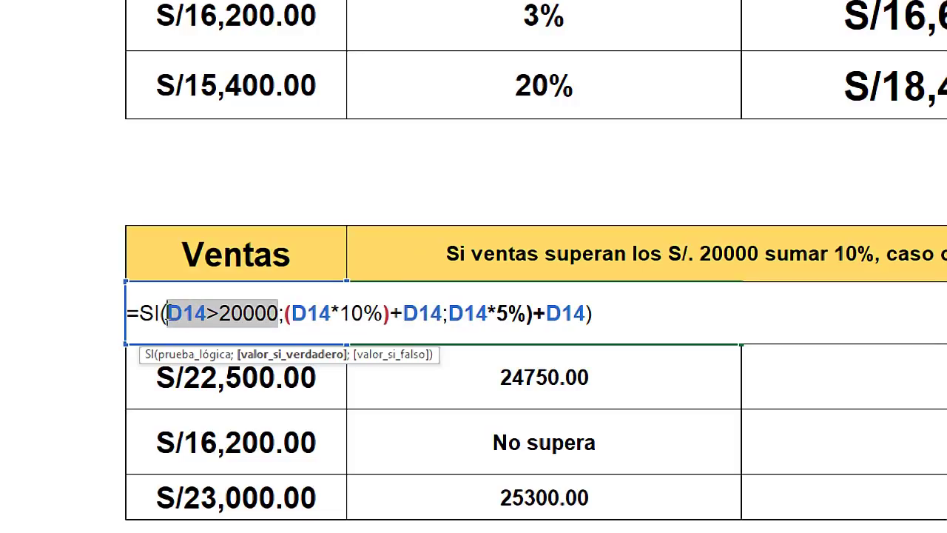
drag(286, 313, 444, 313)
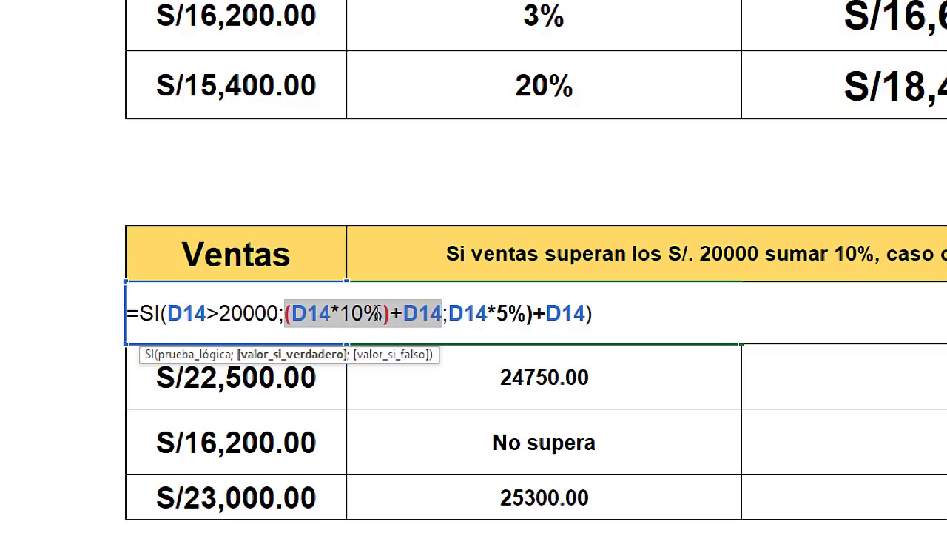
drag(442, 313, 403, 314)
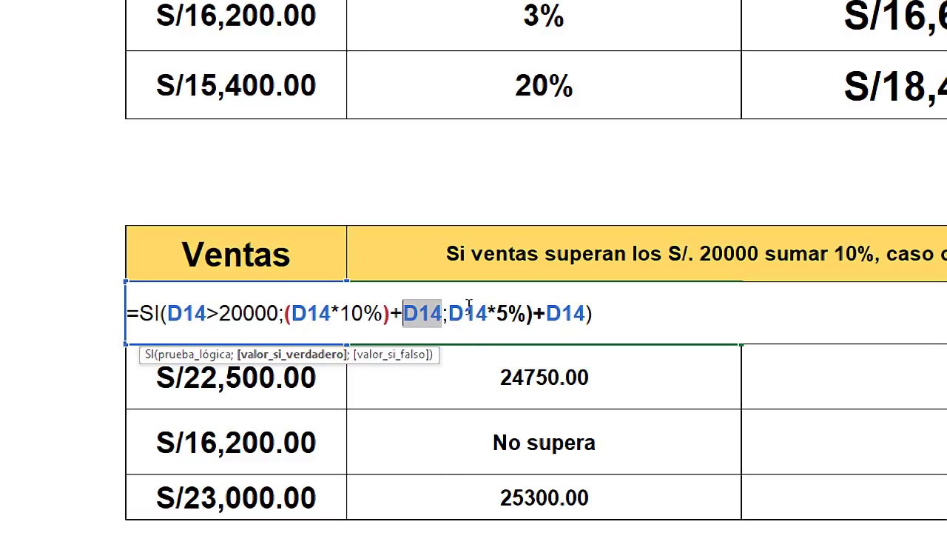
Add the missing parenthesis to the 5% branch and commit, giving 14700.00
click(449, 314)
text(()
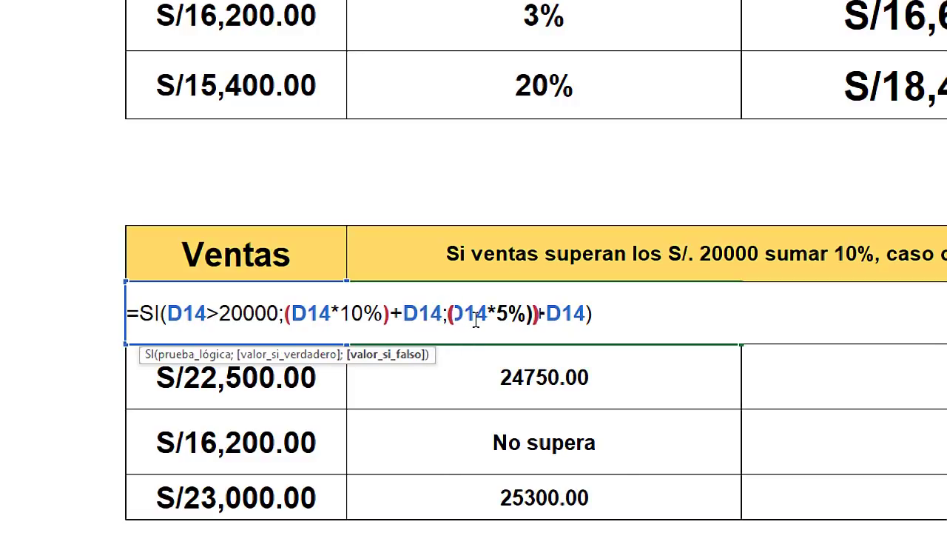
drag(449, 314, 598, 314)
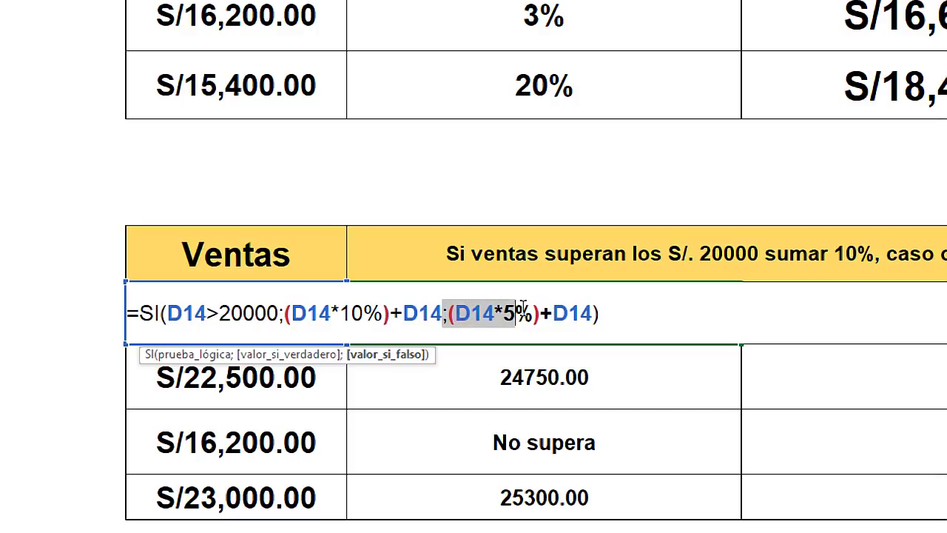
click(603, 314)
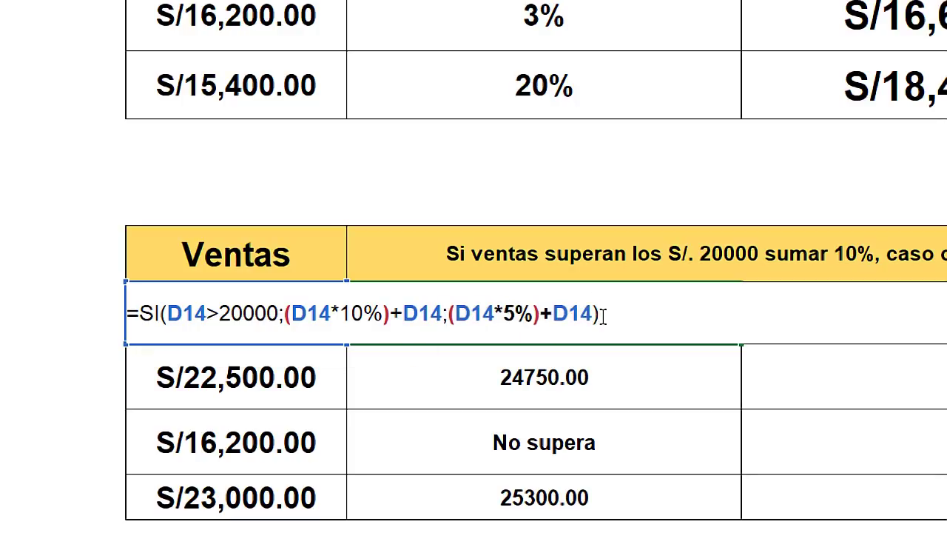
key(Return)
click(681, 336)
mouse_move(740, 345)
mouse_down()
mouse_move(751, 472)
mouse_move(713, 410)
mouse_up()
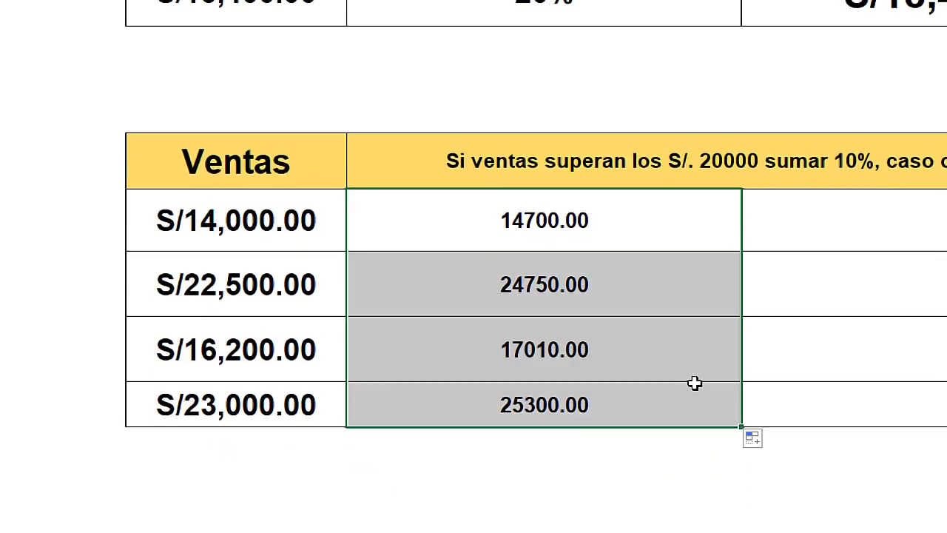
click(527, 446)
click(551, 211)
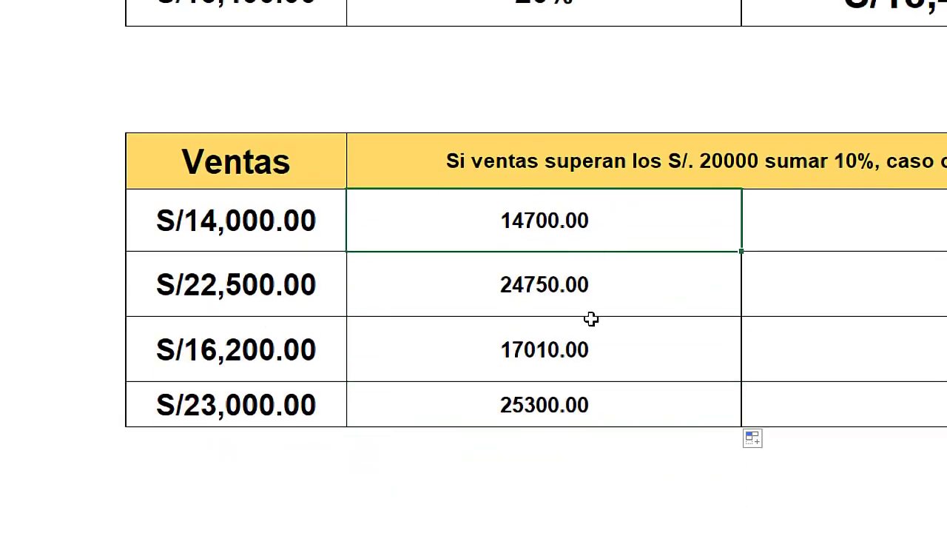
click(278, 210)
key(ctrl+Down)
key(Right)
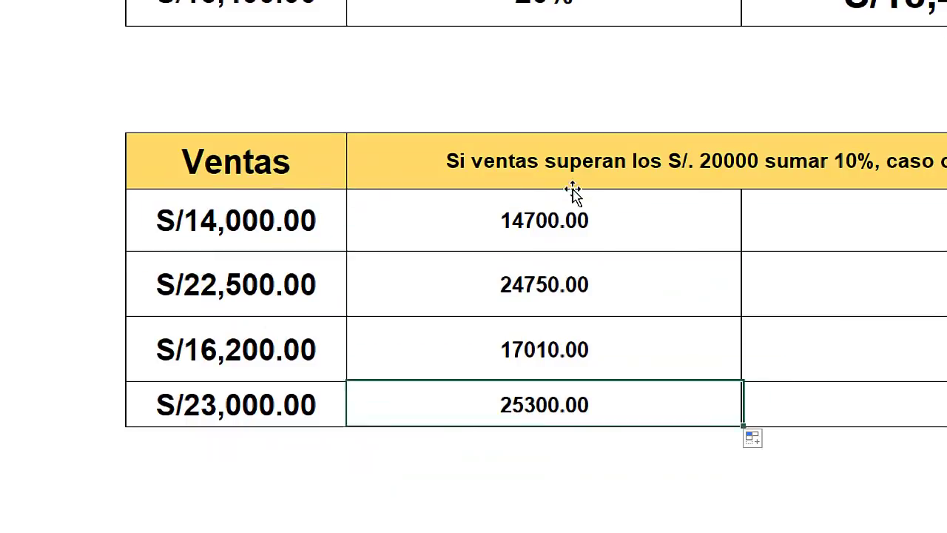
double_click(548, 221)
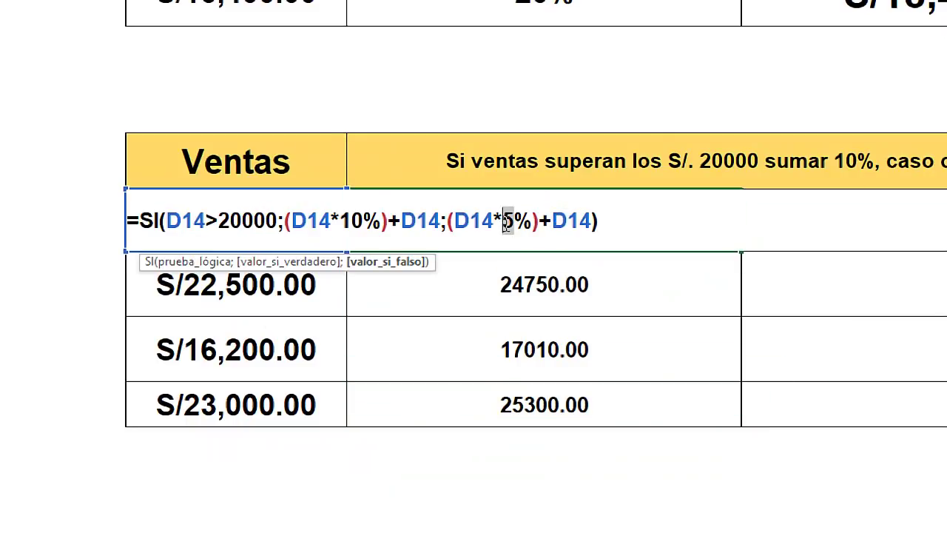
key(Escape)
click(479, 276)
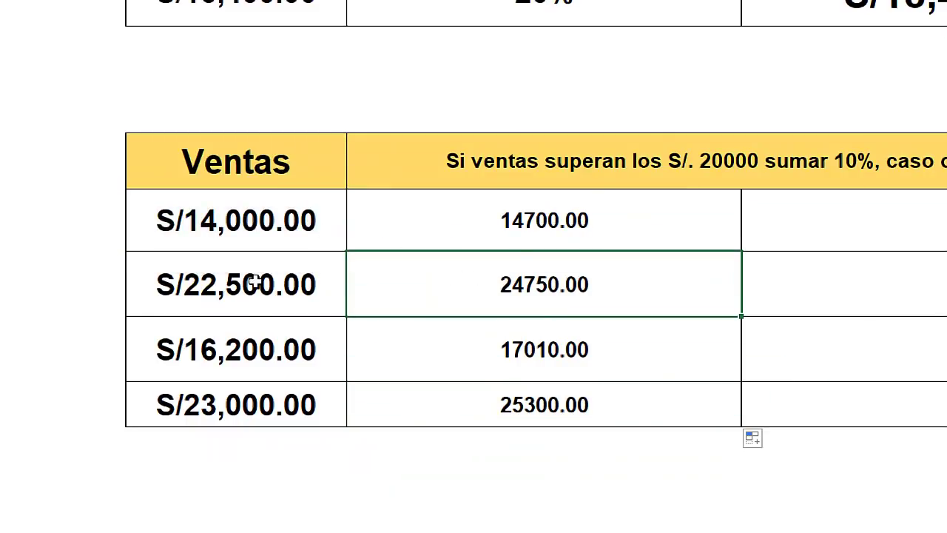
click(544, 348)
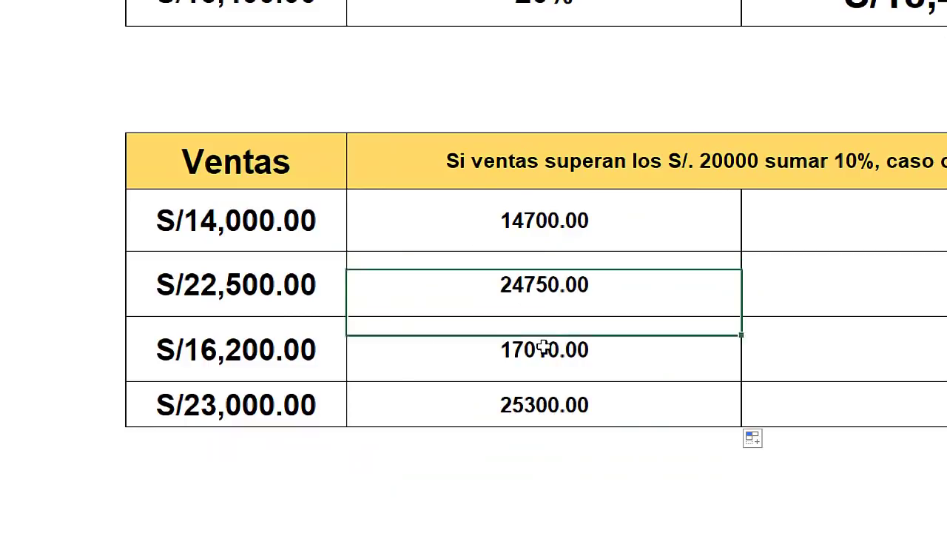
click(324, 406)
click(412, 394)
click(555, 283)
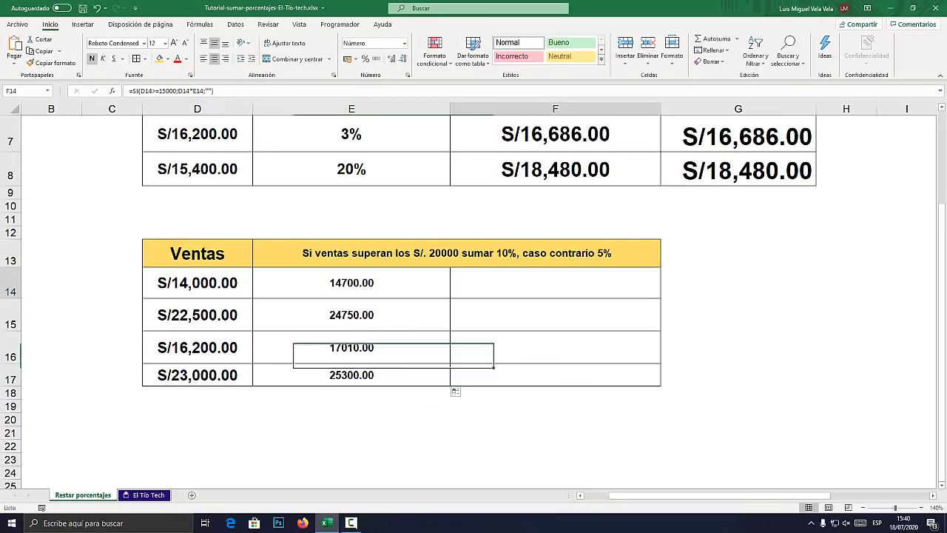
In F14, start =SI with condition D14>20000 and D14*0.1 as the true value
key(super)
key(super)
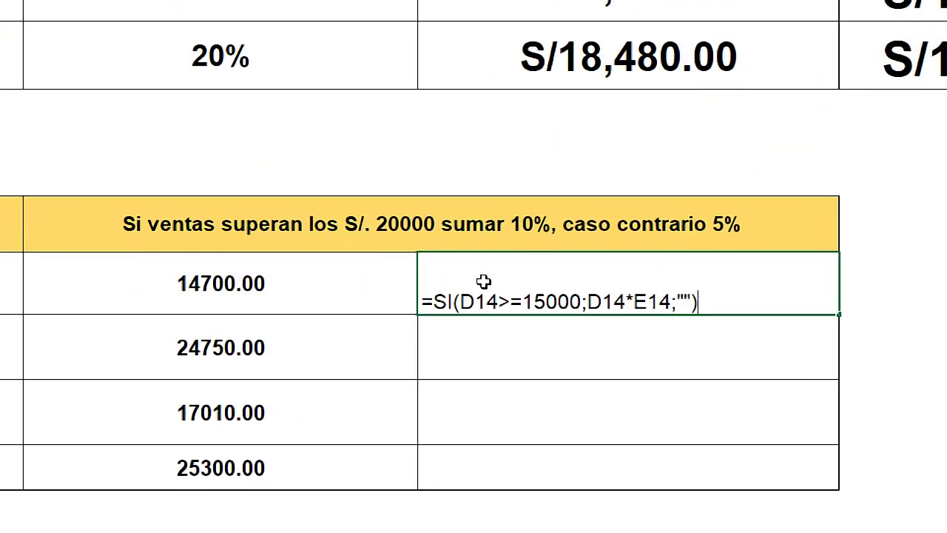
text(=si)
key(Tab)
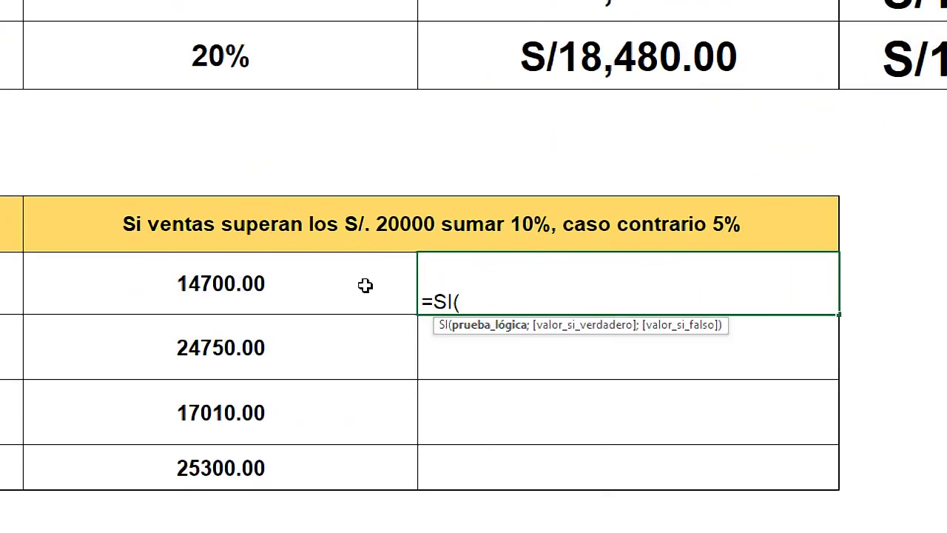
click(131, 298)
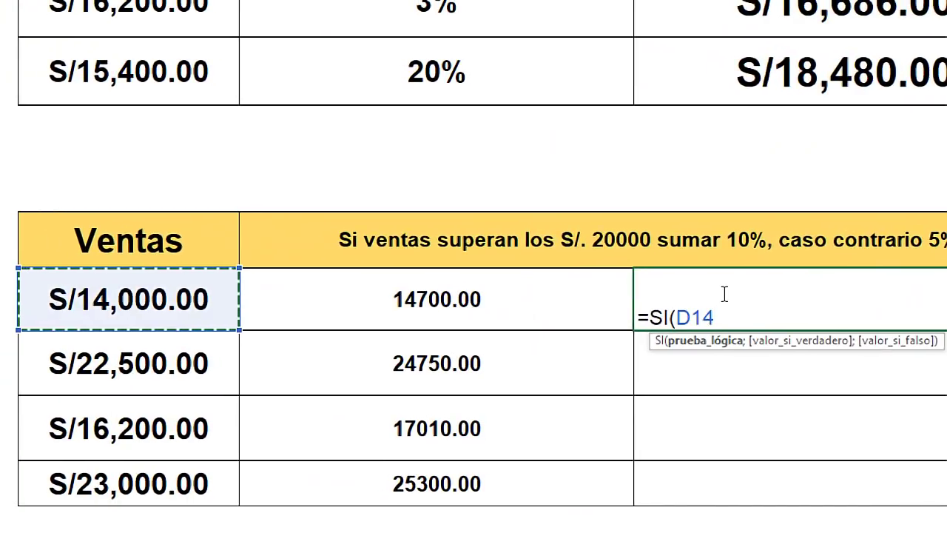
text(>200)
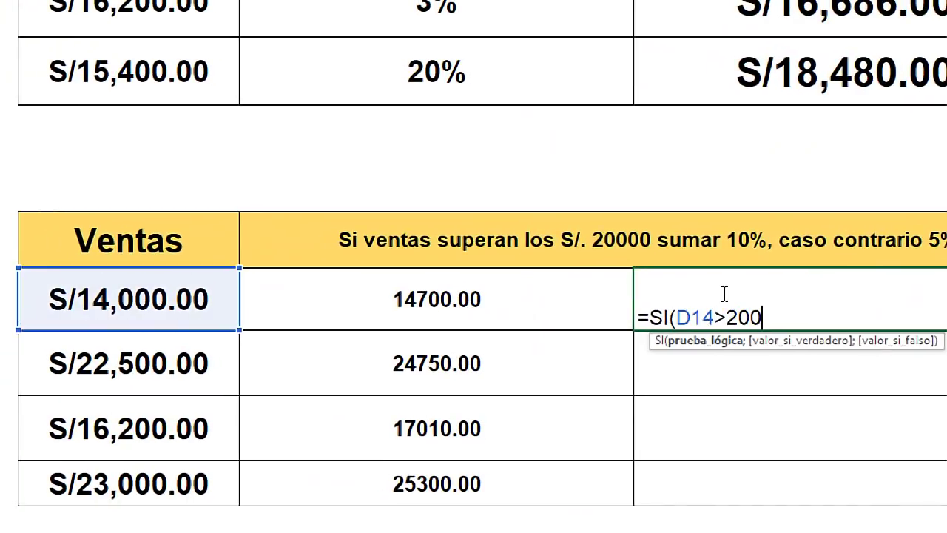
text(00;)
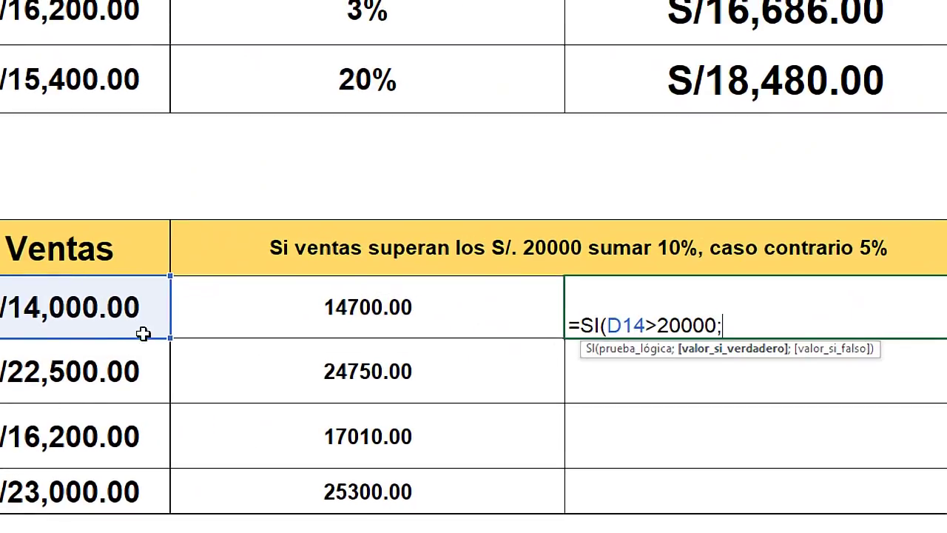
click(120, 305)
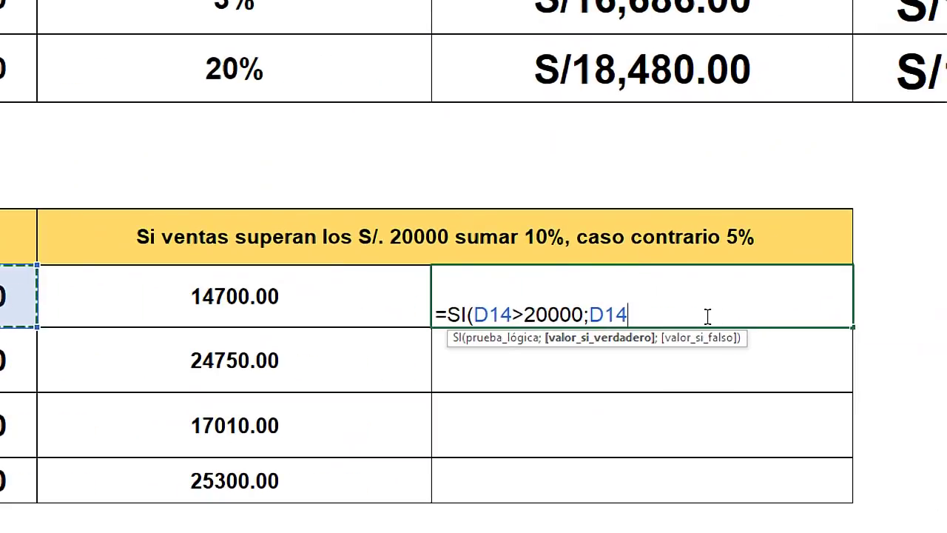
text(*0.)
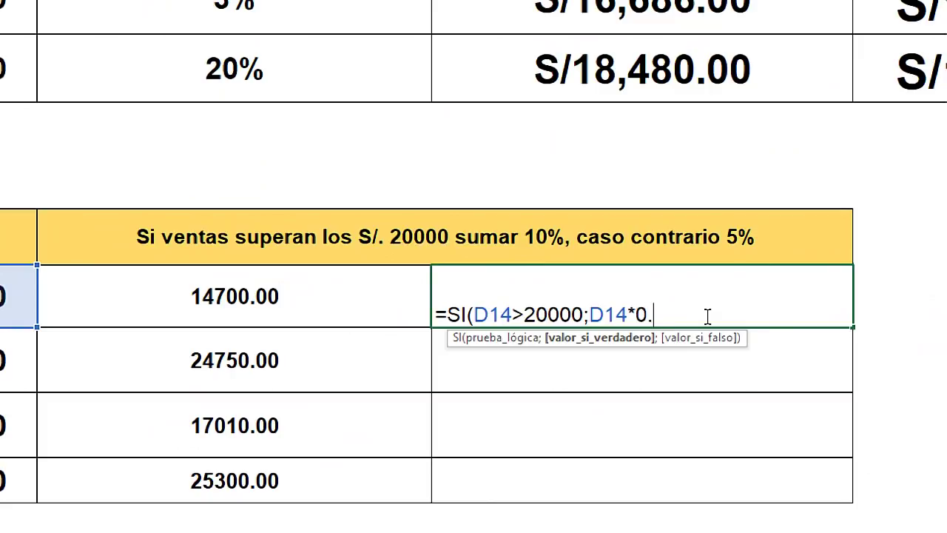
text(1)
Complete the true branch as (D14*0.1)+D14
click(589, 316)
text(()
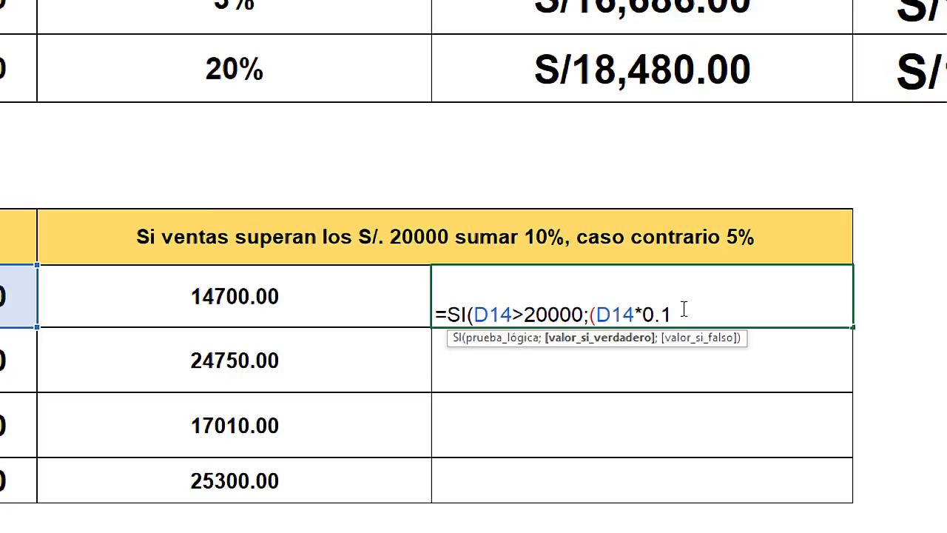
click(685, 313)
text())
key(Return)
text(+)
click(33, 330)
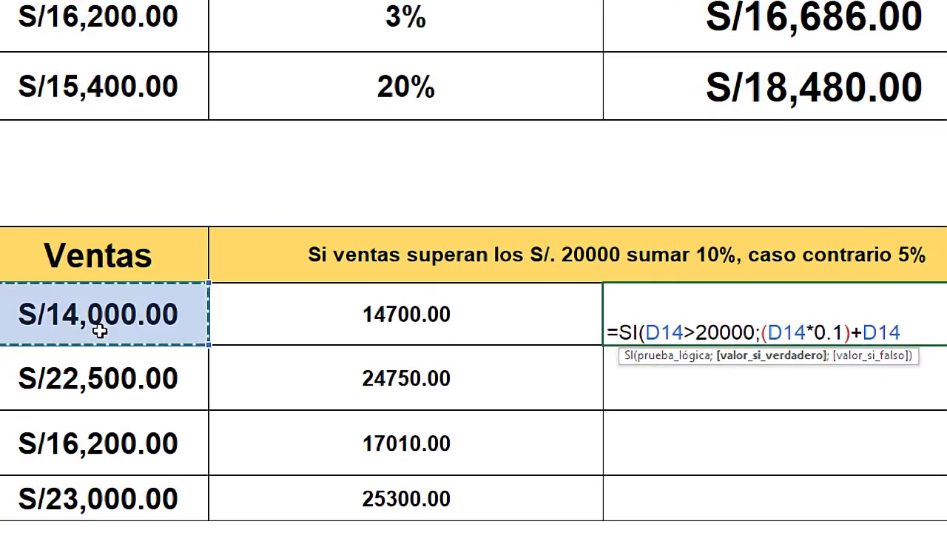
text(;)
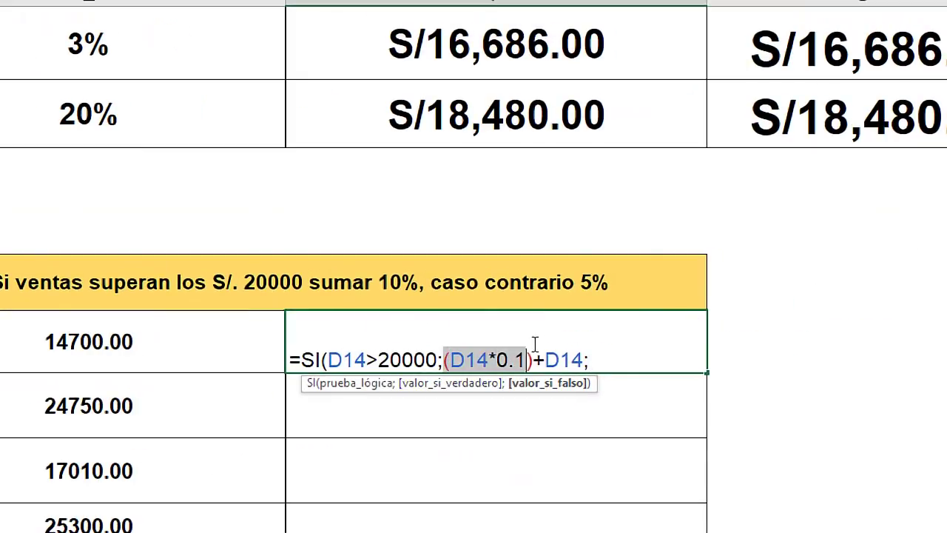
Copy the true branch as the otherwise value, change 0.1 to 0.05, and confirm
drag(443, 361, 584, 359)
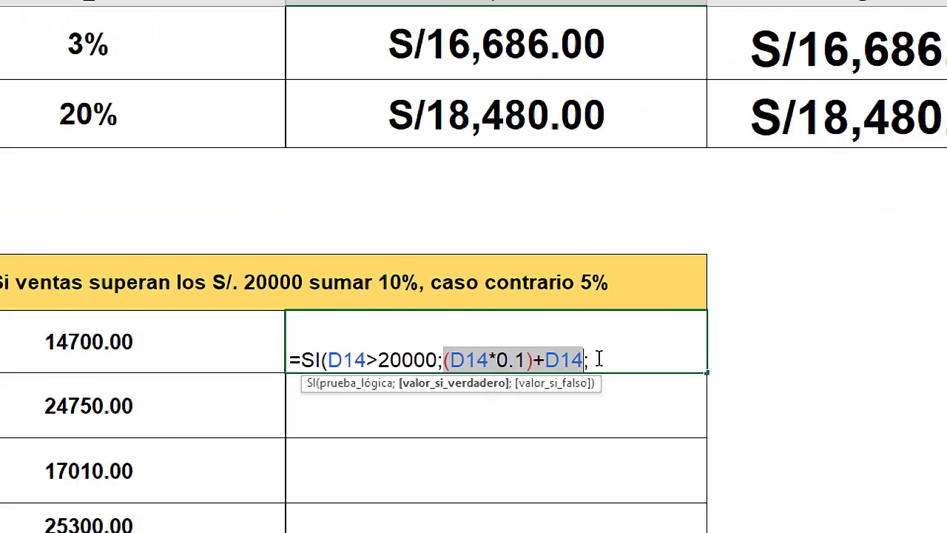
click(600, 358)
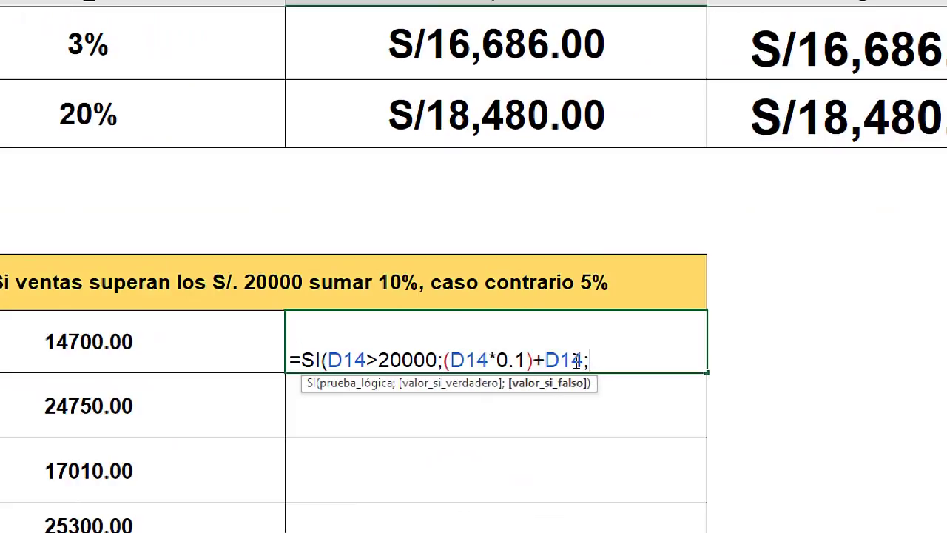
drag(585, 359, 444, 360)
key(ctrl+c)
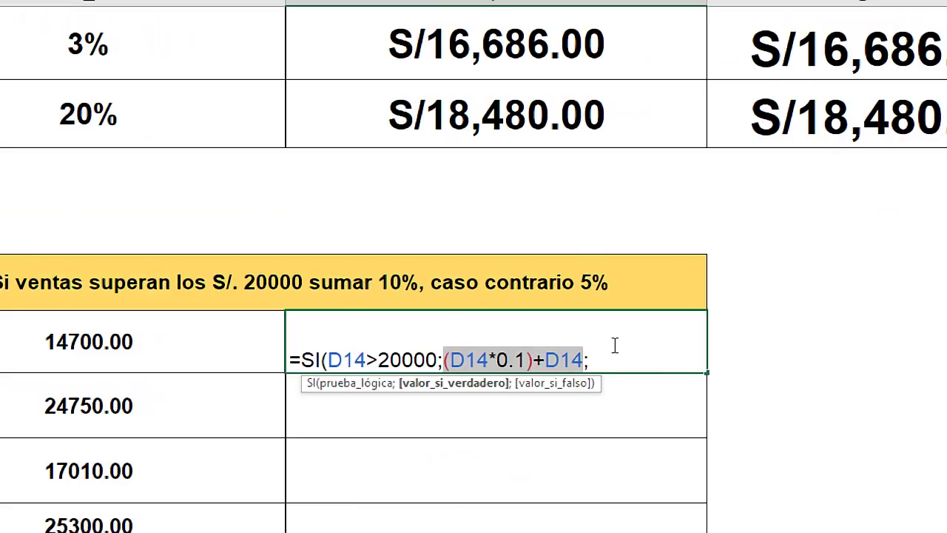
click(601, 359)
key(ctrl+v)
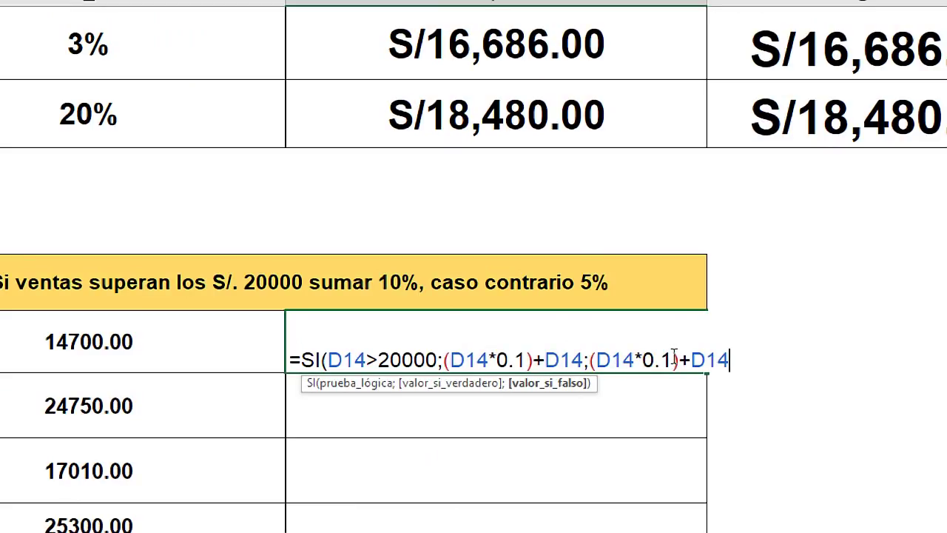
drag(671, 359, 661, 360)
text(05)
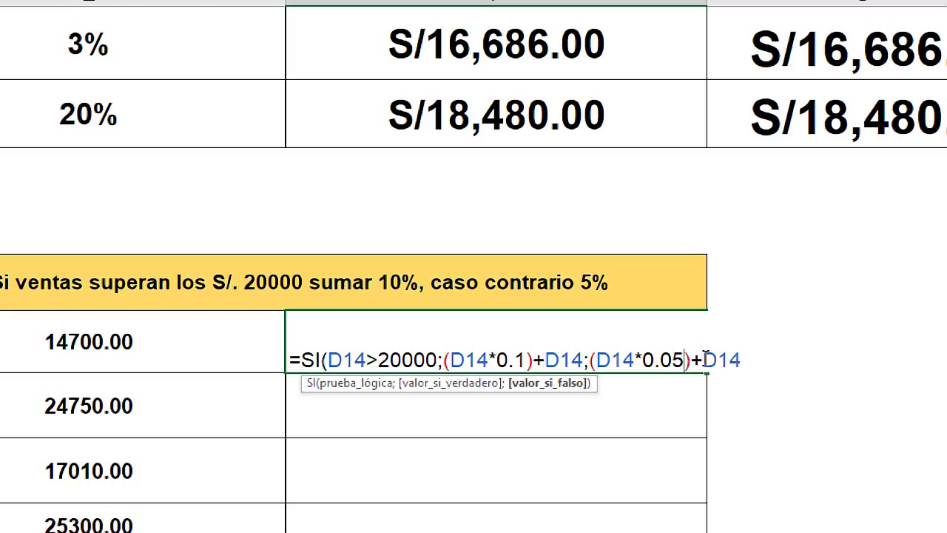
click(755, 356)
text())
key(Return)
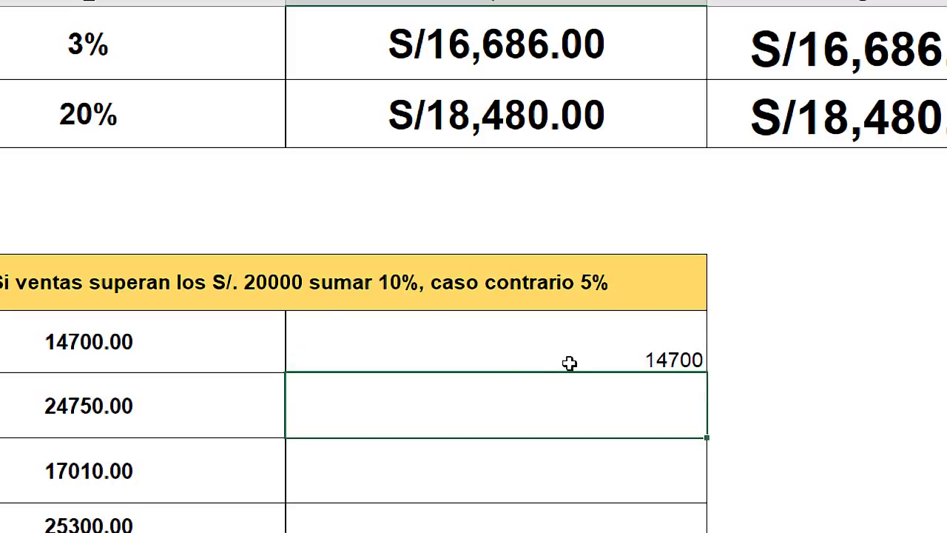
Fill F14 down to F17 and check each result against column E: 14700, 24750, 17010, 25300
click(564, 363)
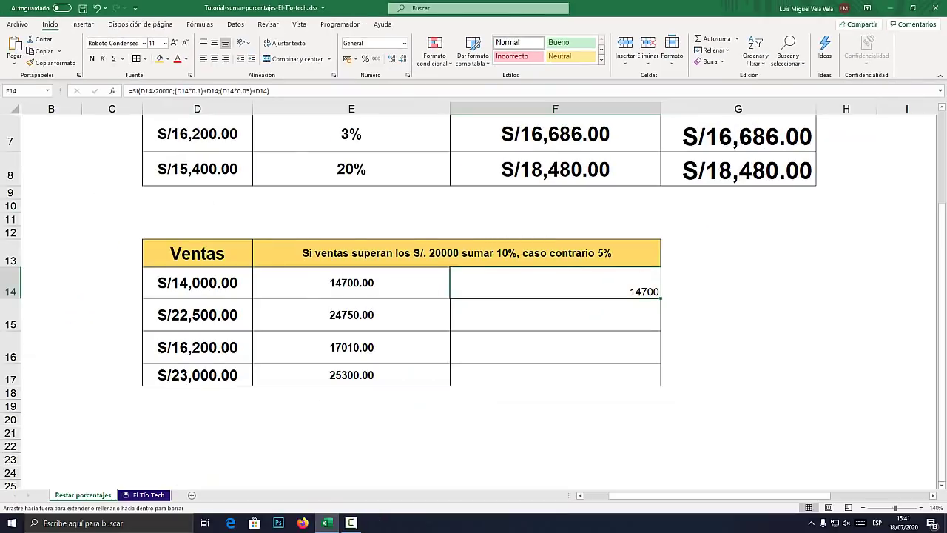
drag(660, 299, 661, 385)
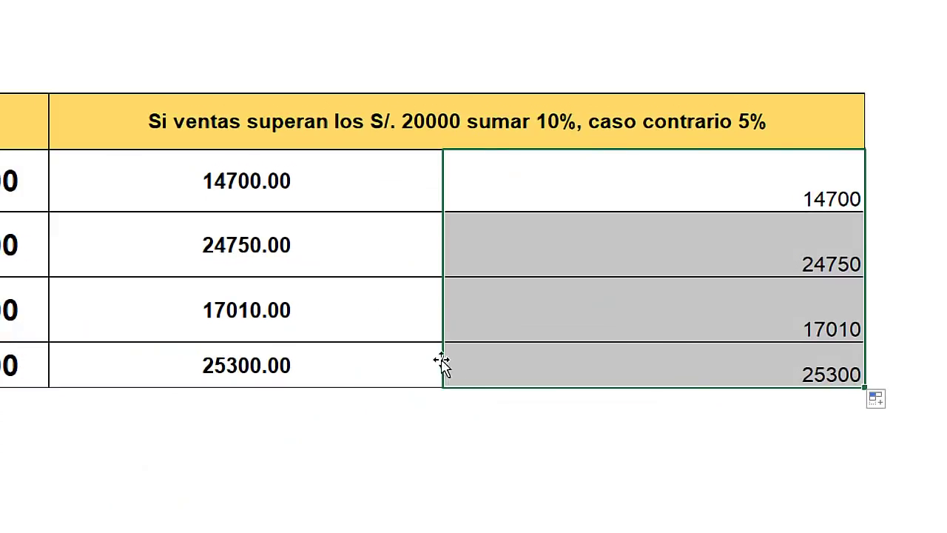
click(405, 374)
click(487, 376)
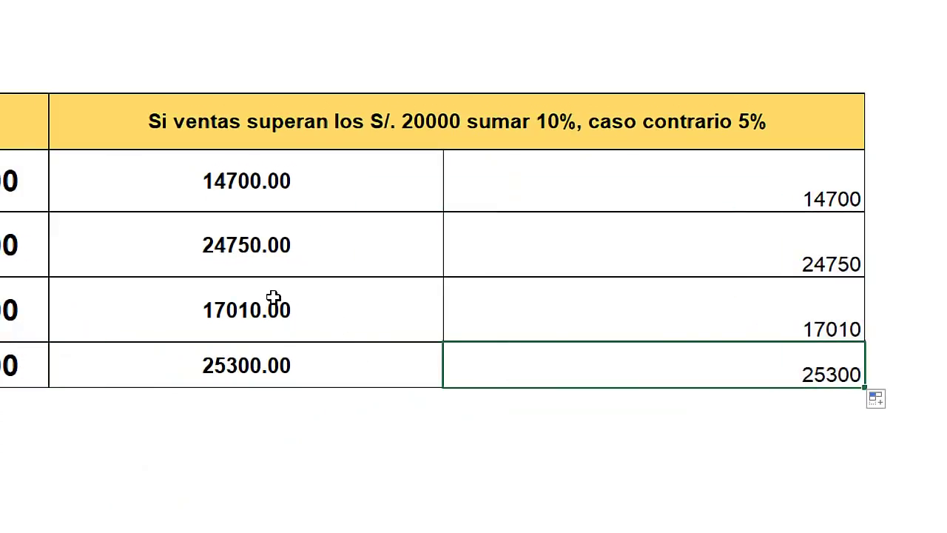
click(275, 298)
click(573, 296)
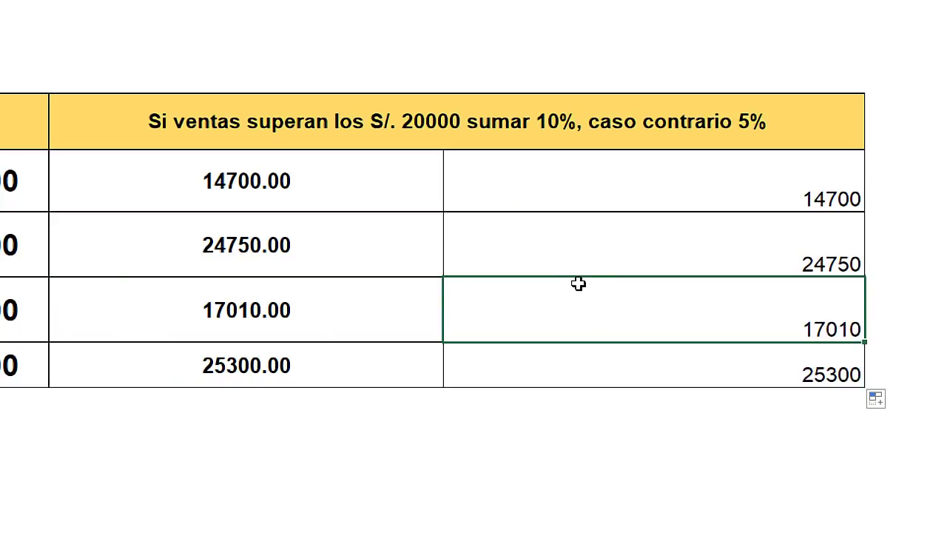
click(265, 232)
click(648, 254)
click(255, 194)
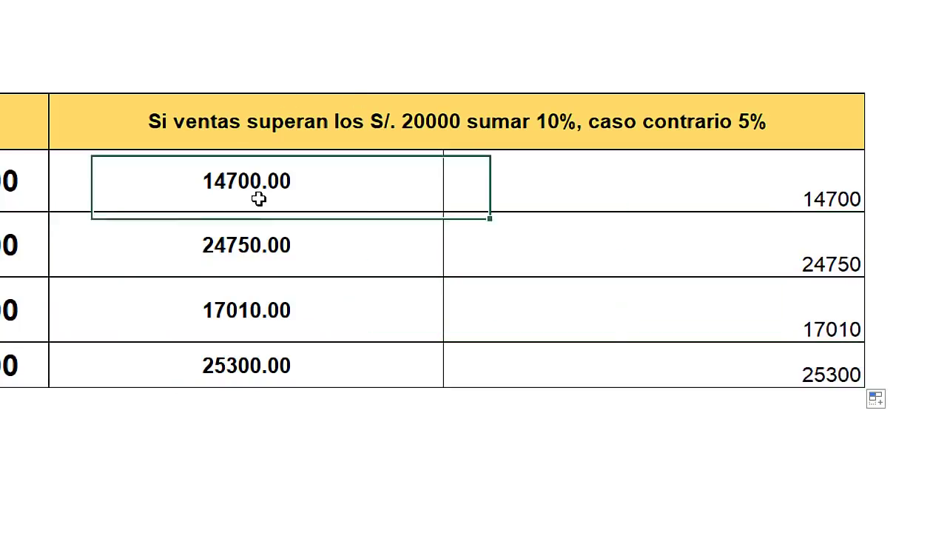
click(673, 164)
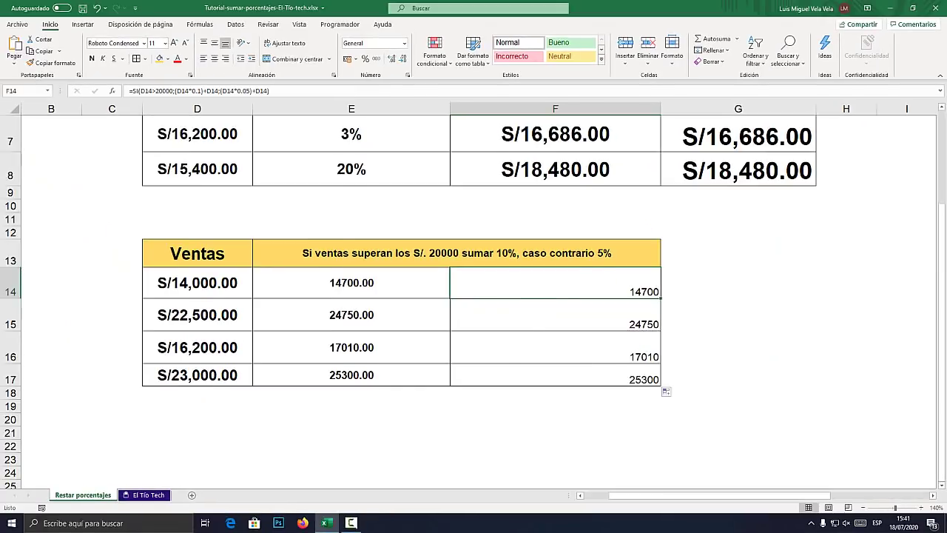
Zoom the sheet out two steps to 120%
scroll(474, 296, up, 2)
scroll(474, 296, down, 1)
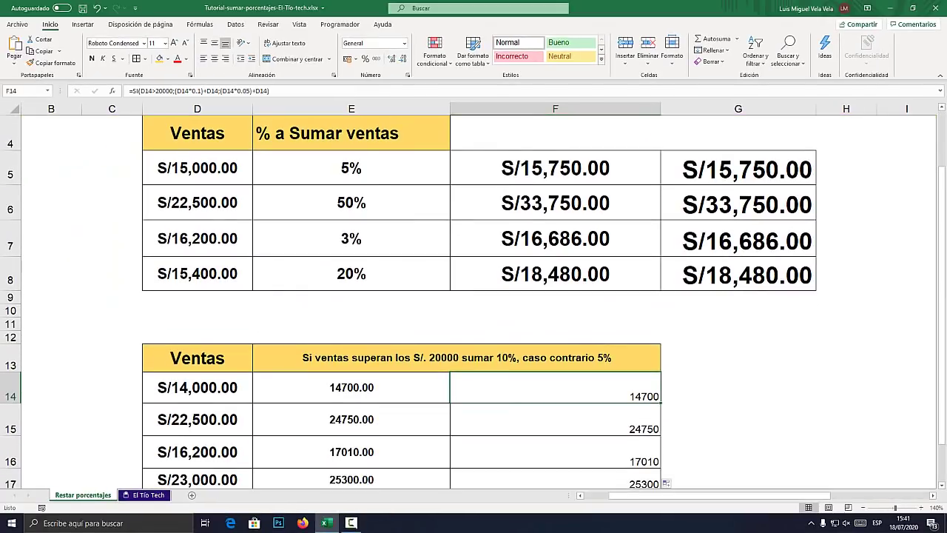
click(873, 508)
click(873, 508)
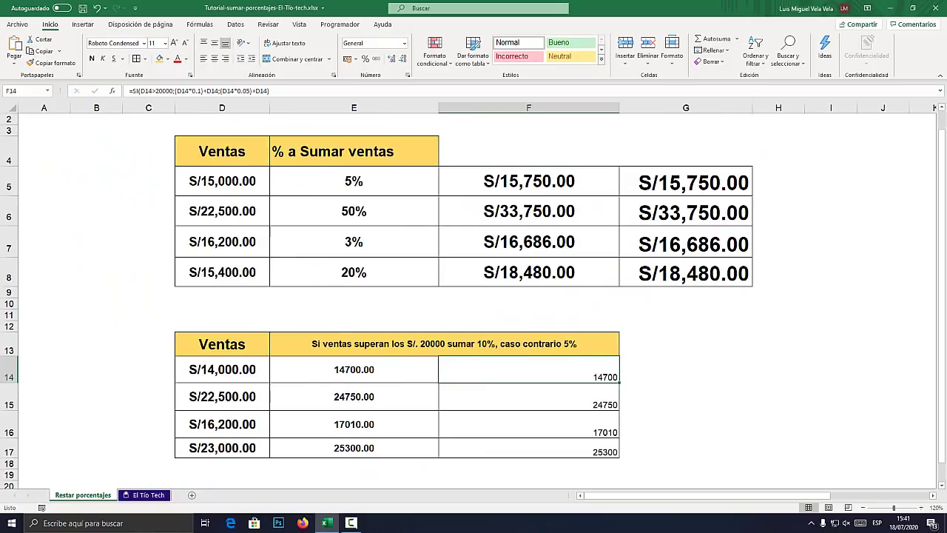